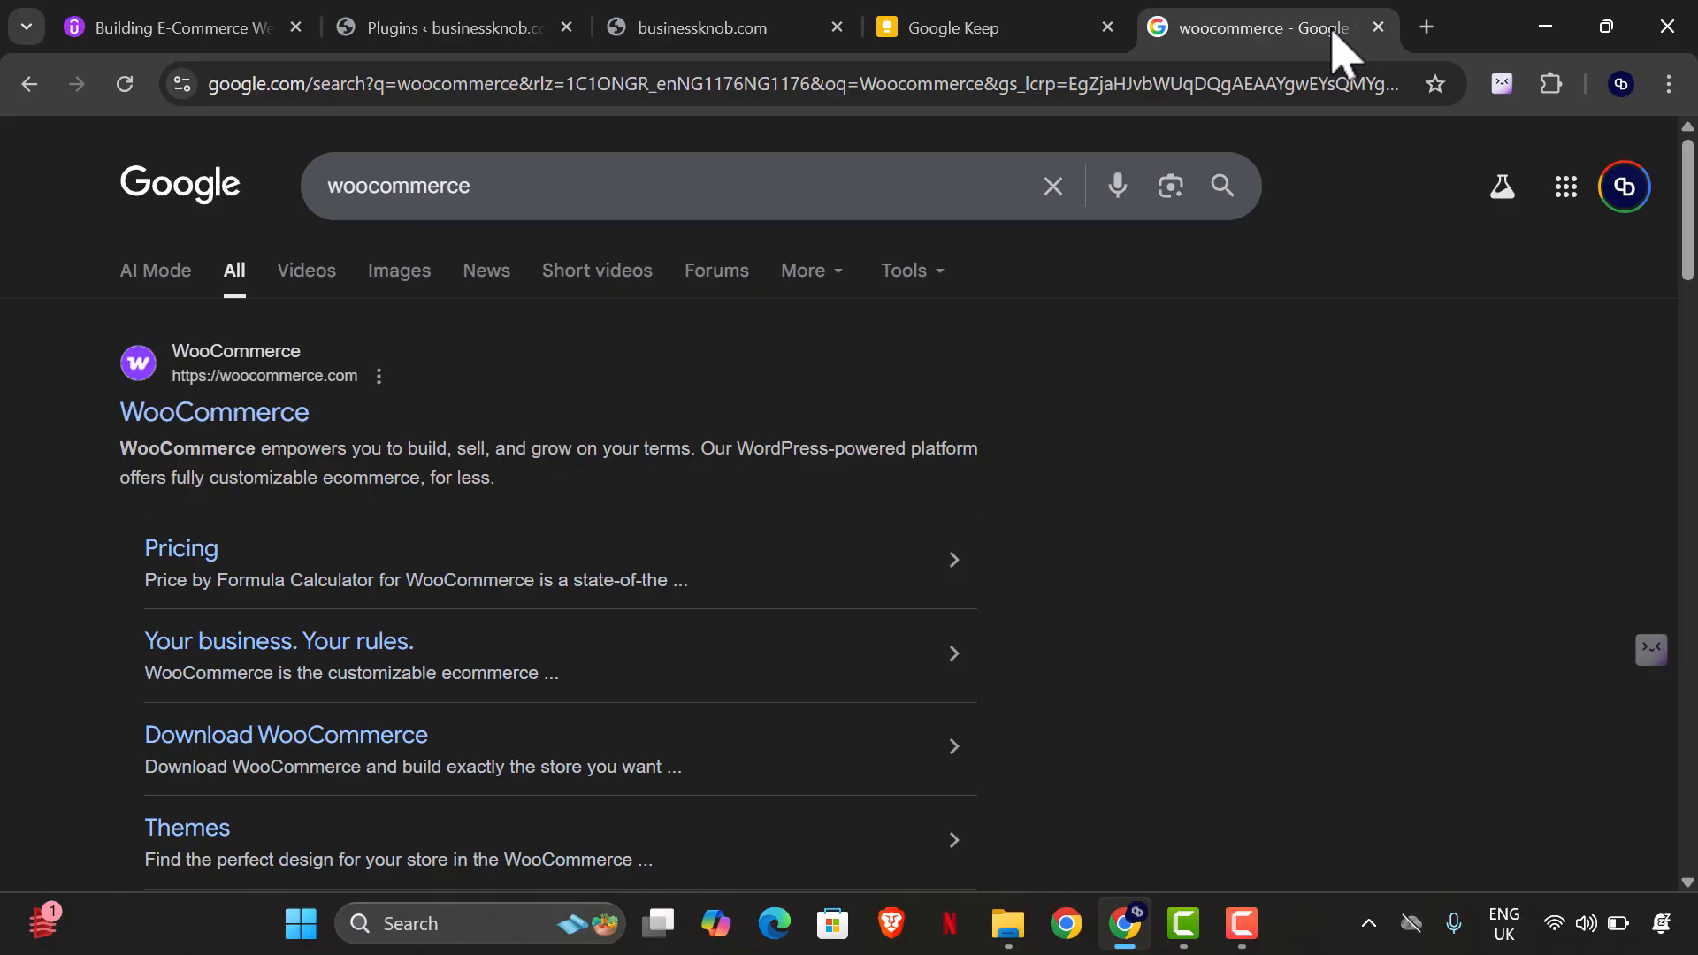
# - Open the AI Mode answer for the woocommerce search and read its core functionality, costs and getting-started sections
pyautogui.click(248, 293)
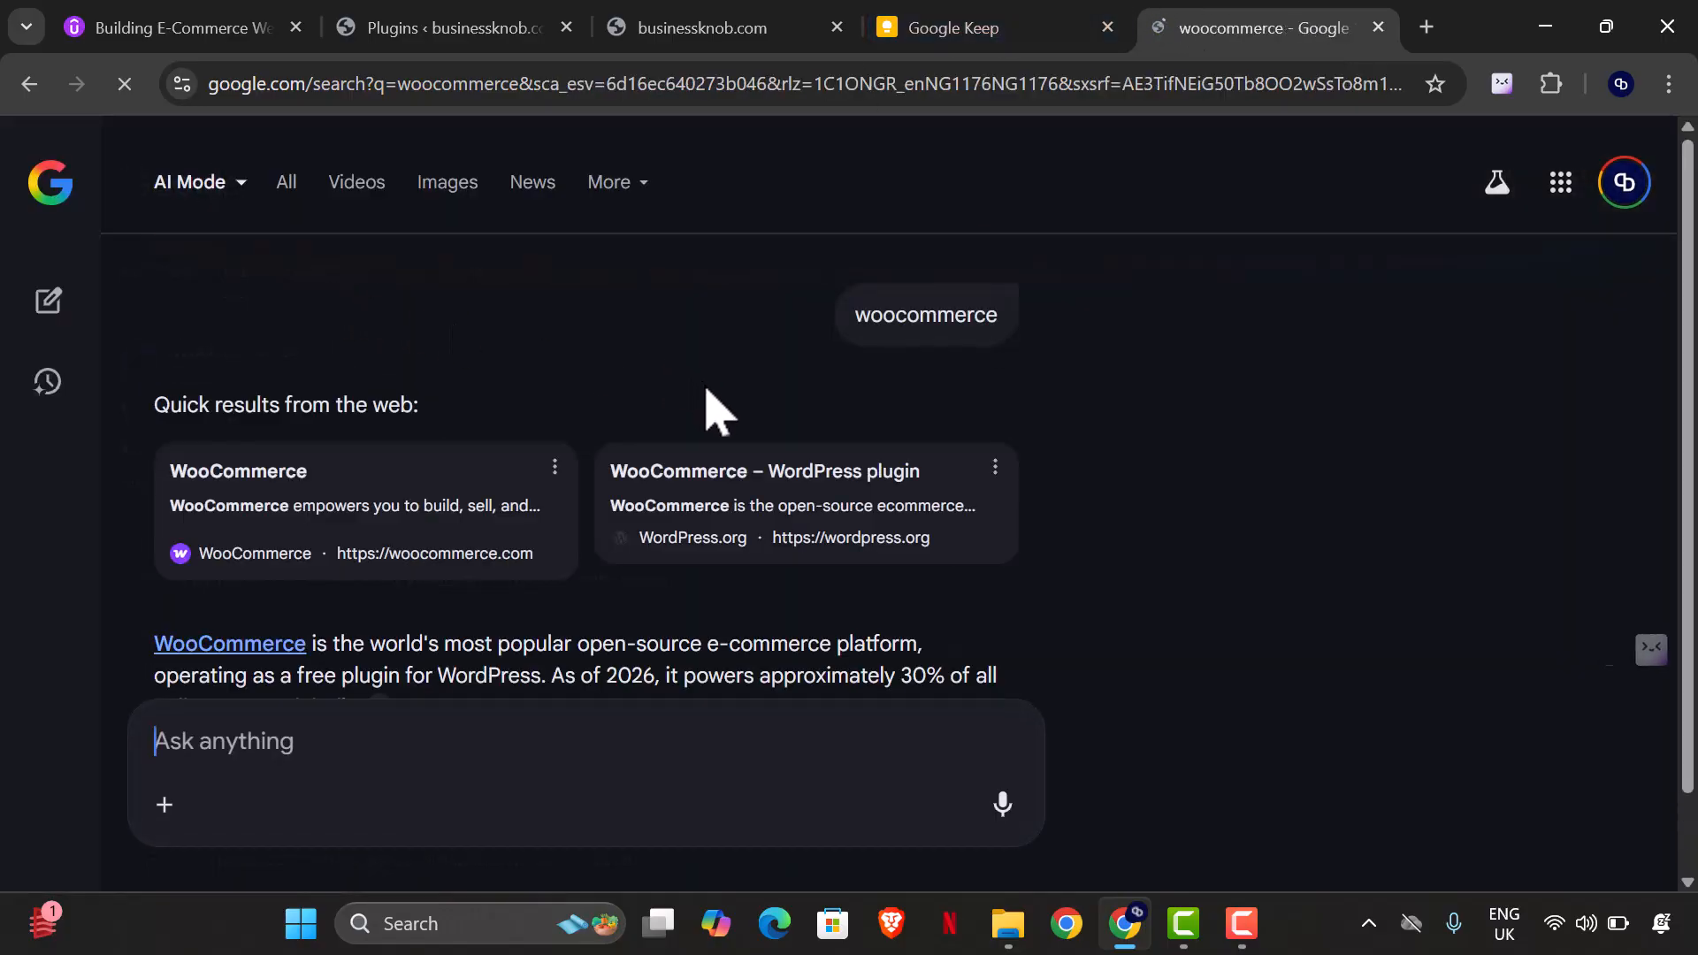
pyautogui.scroll(-3, 715, 433)
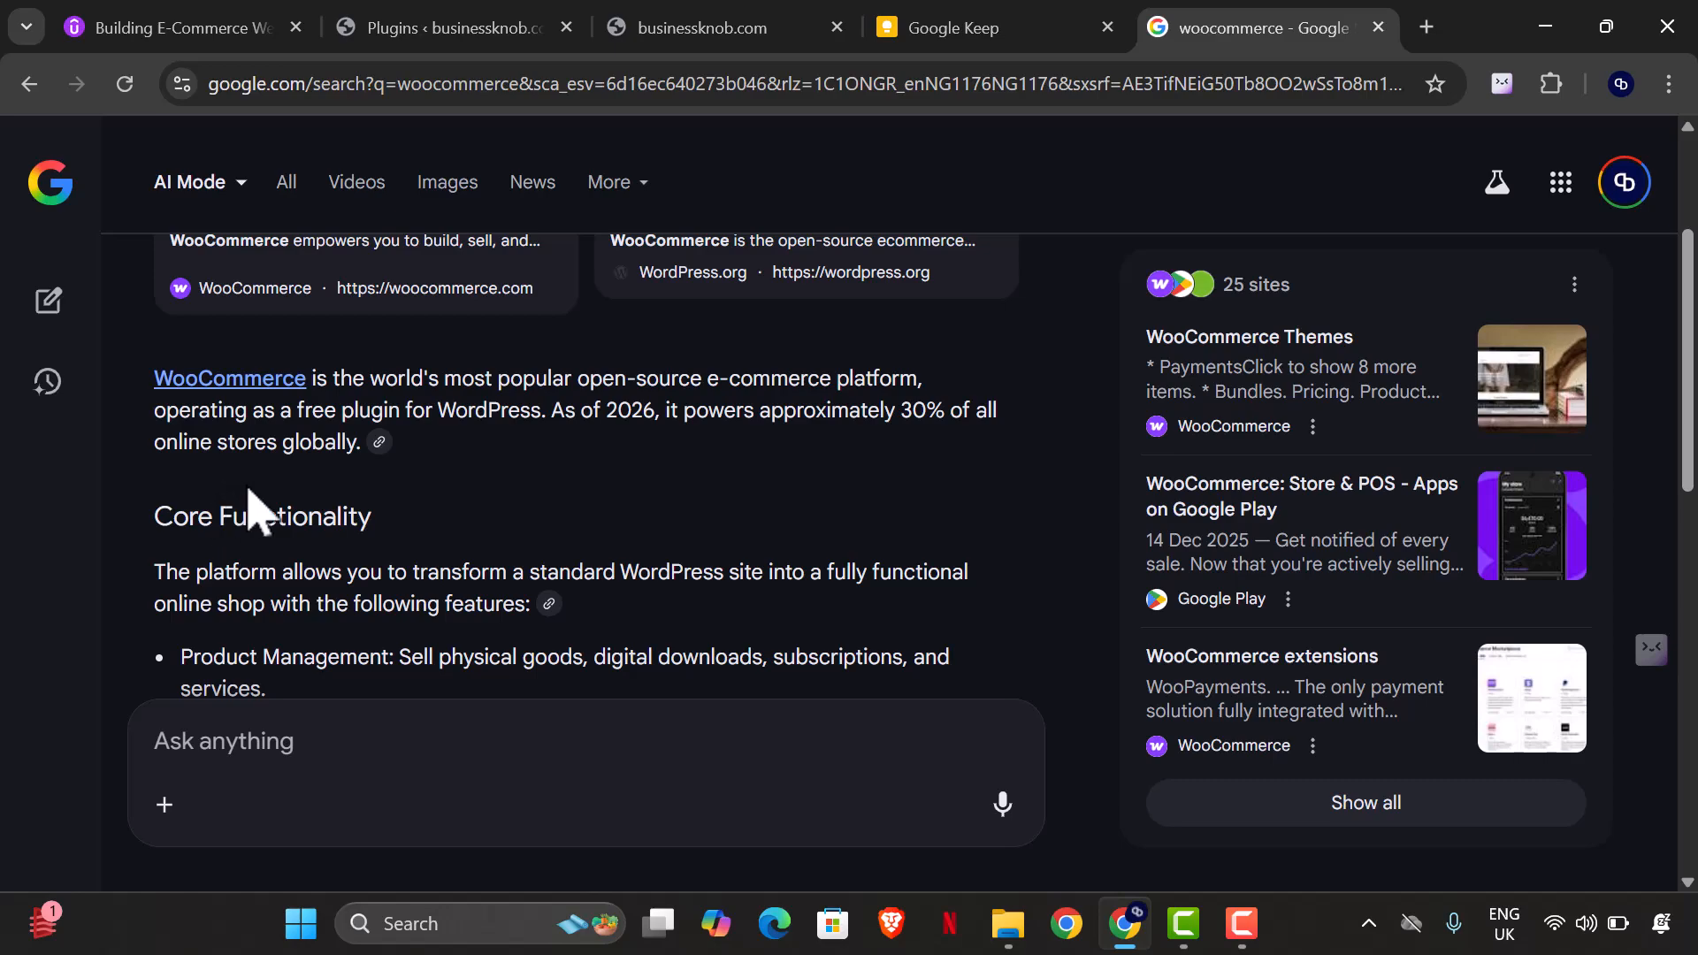
pyautogui.scroll(-3, 433, 520)
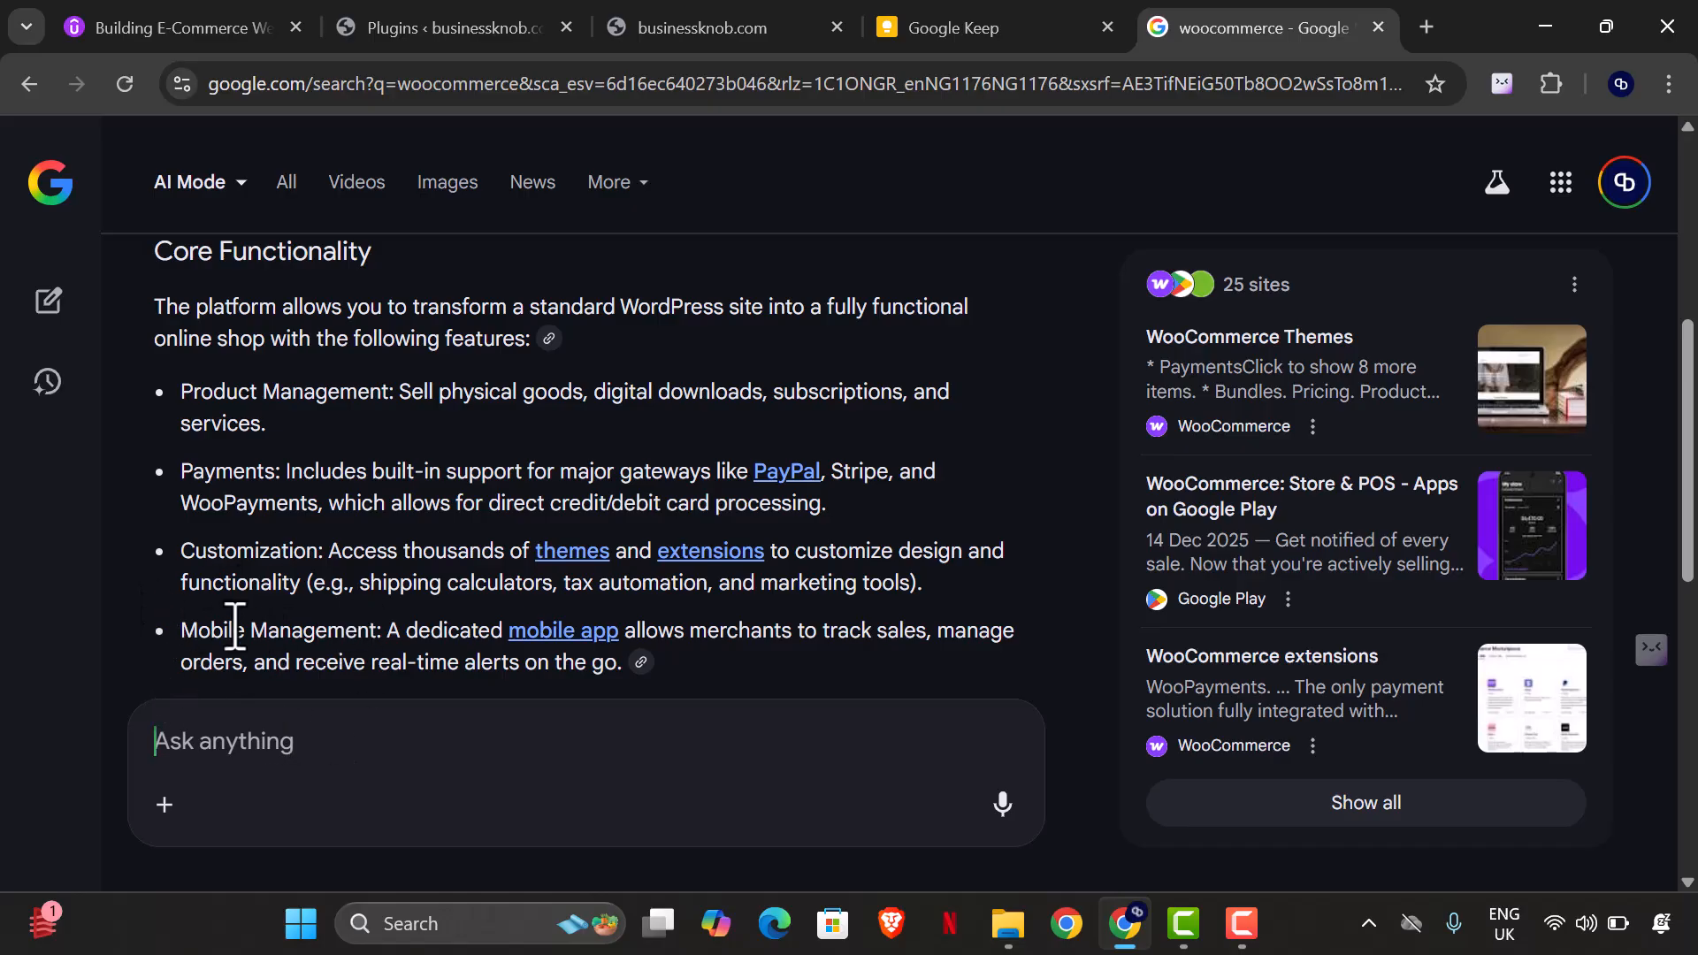
pyautogui.scroll(-3, 292, 610)
pyautogui.scroll(-4, 371, 620)
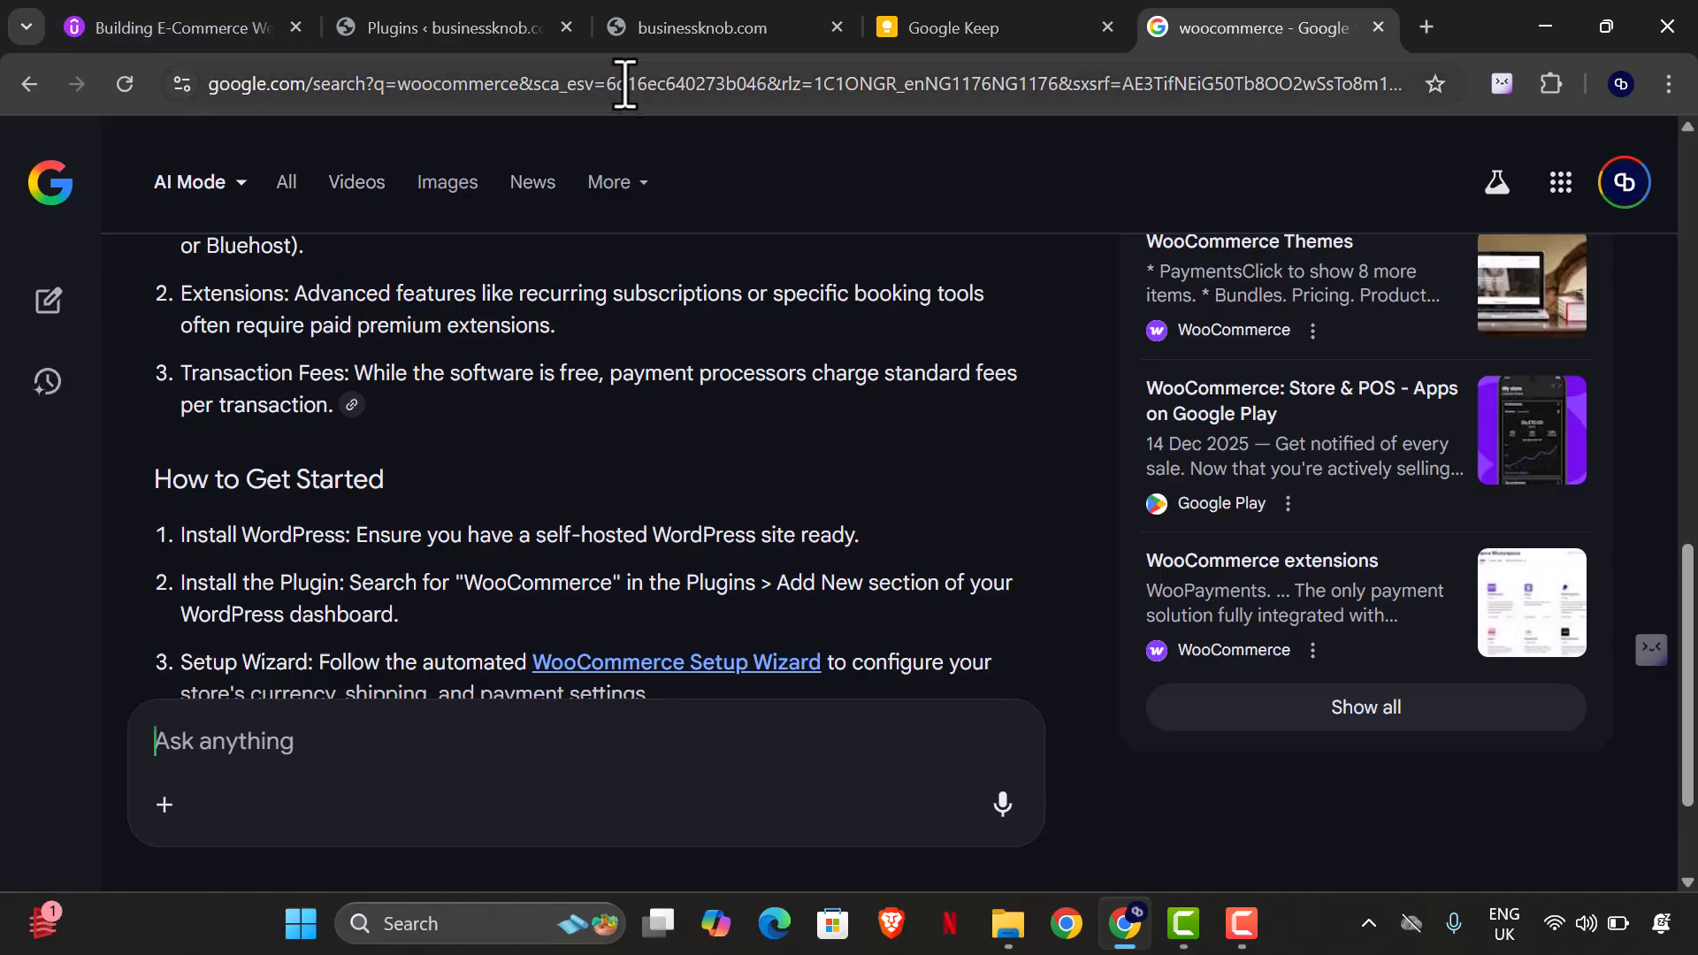
# - Switch to the WordPress Plugins page and search the Add Plugins directory for "woocommerce"
pyautogui.click(502, 26)
pyautogui.scroll(5, 920, 610)
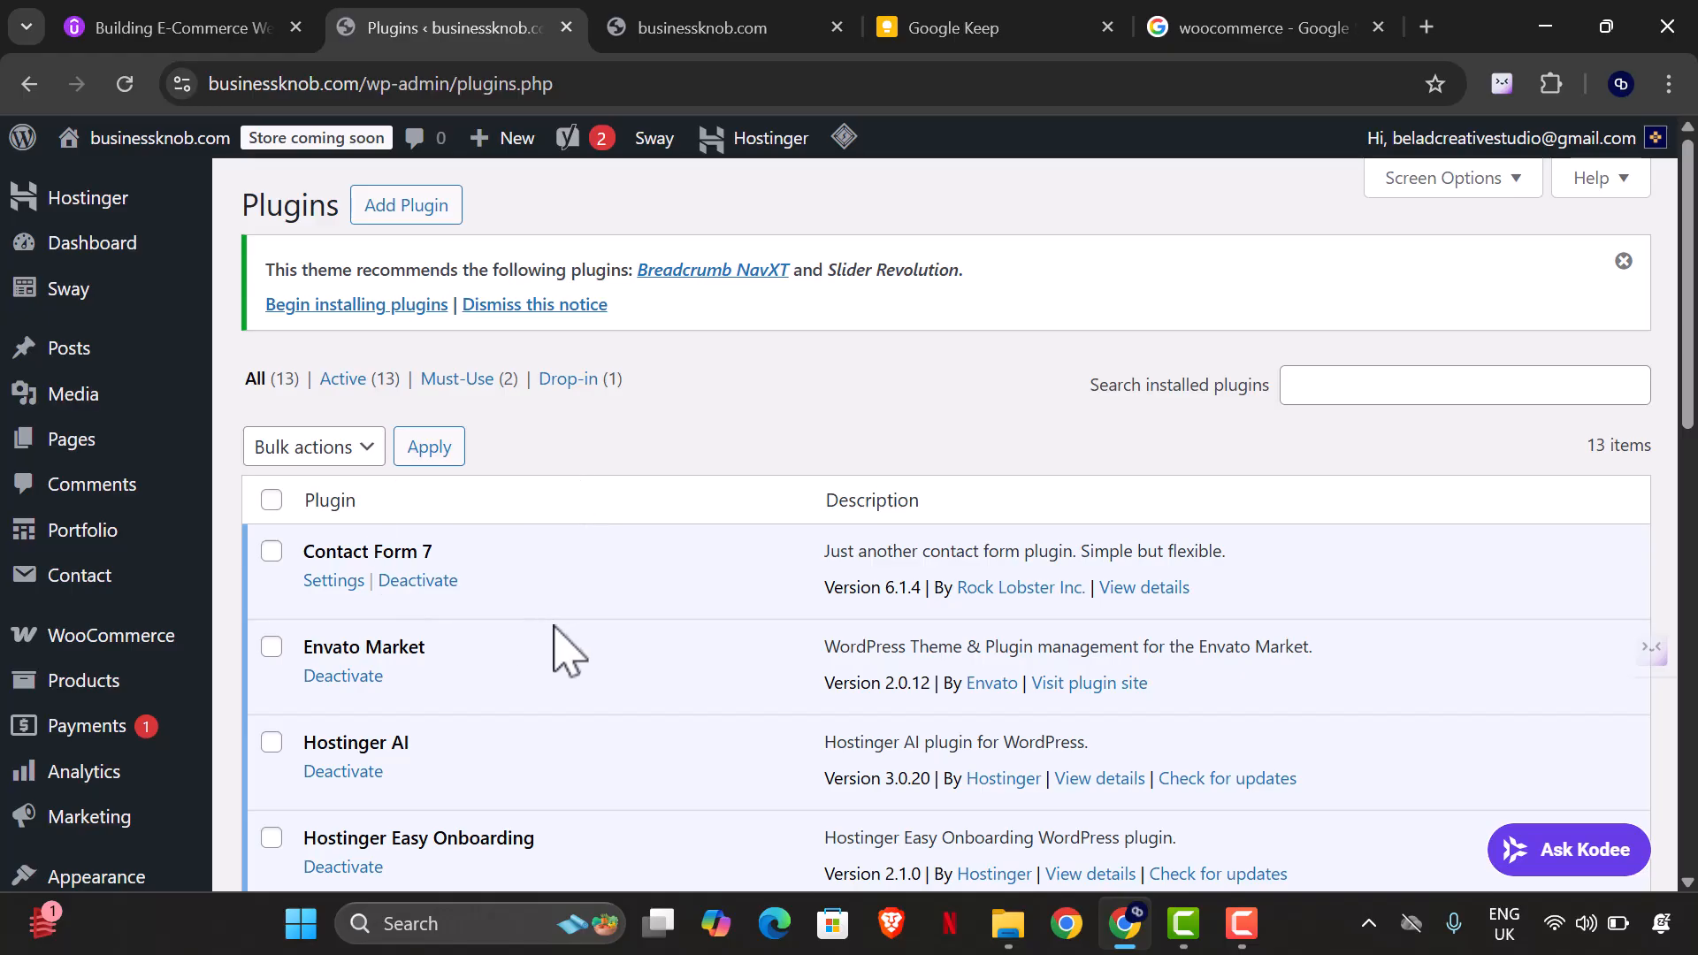
pyautogui.scroll(-3, 611, 690)
pyautogui.scroll(3, 613, 690)
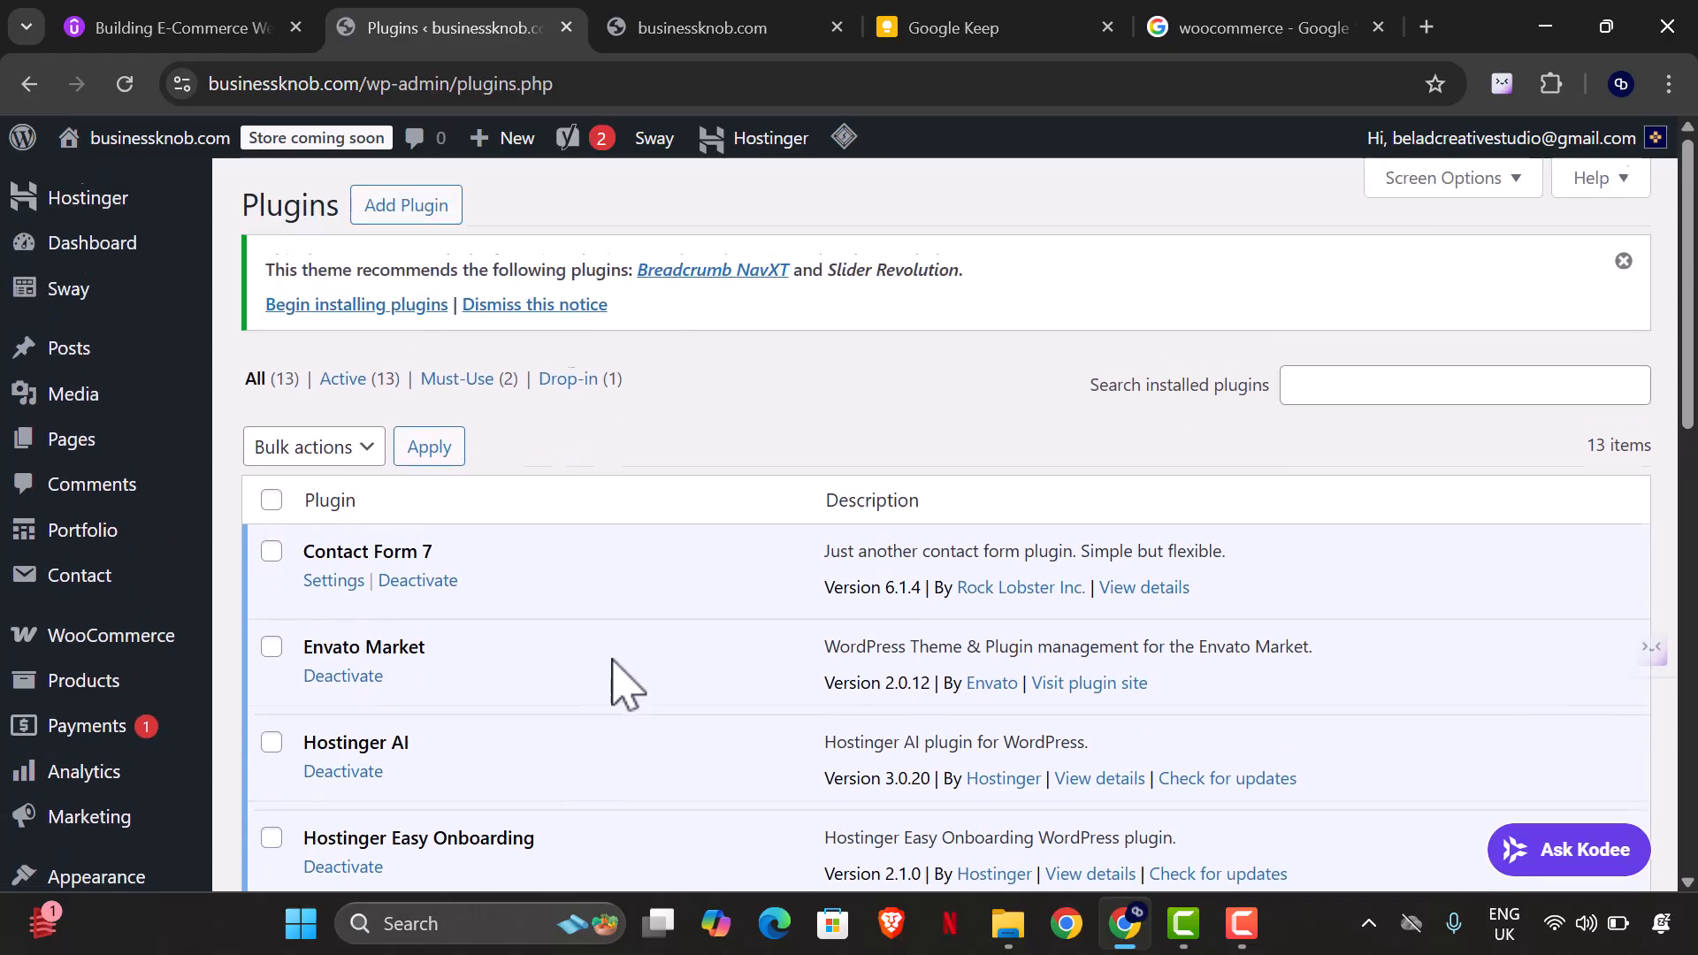
pyautogui.click(421, 212)
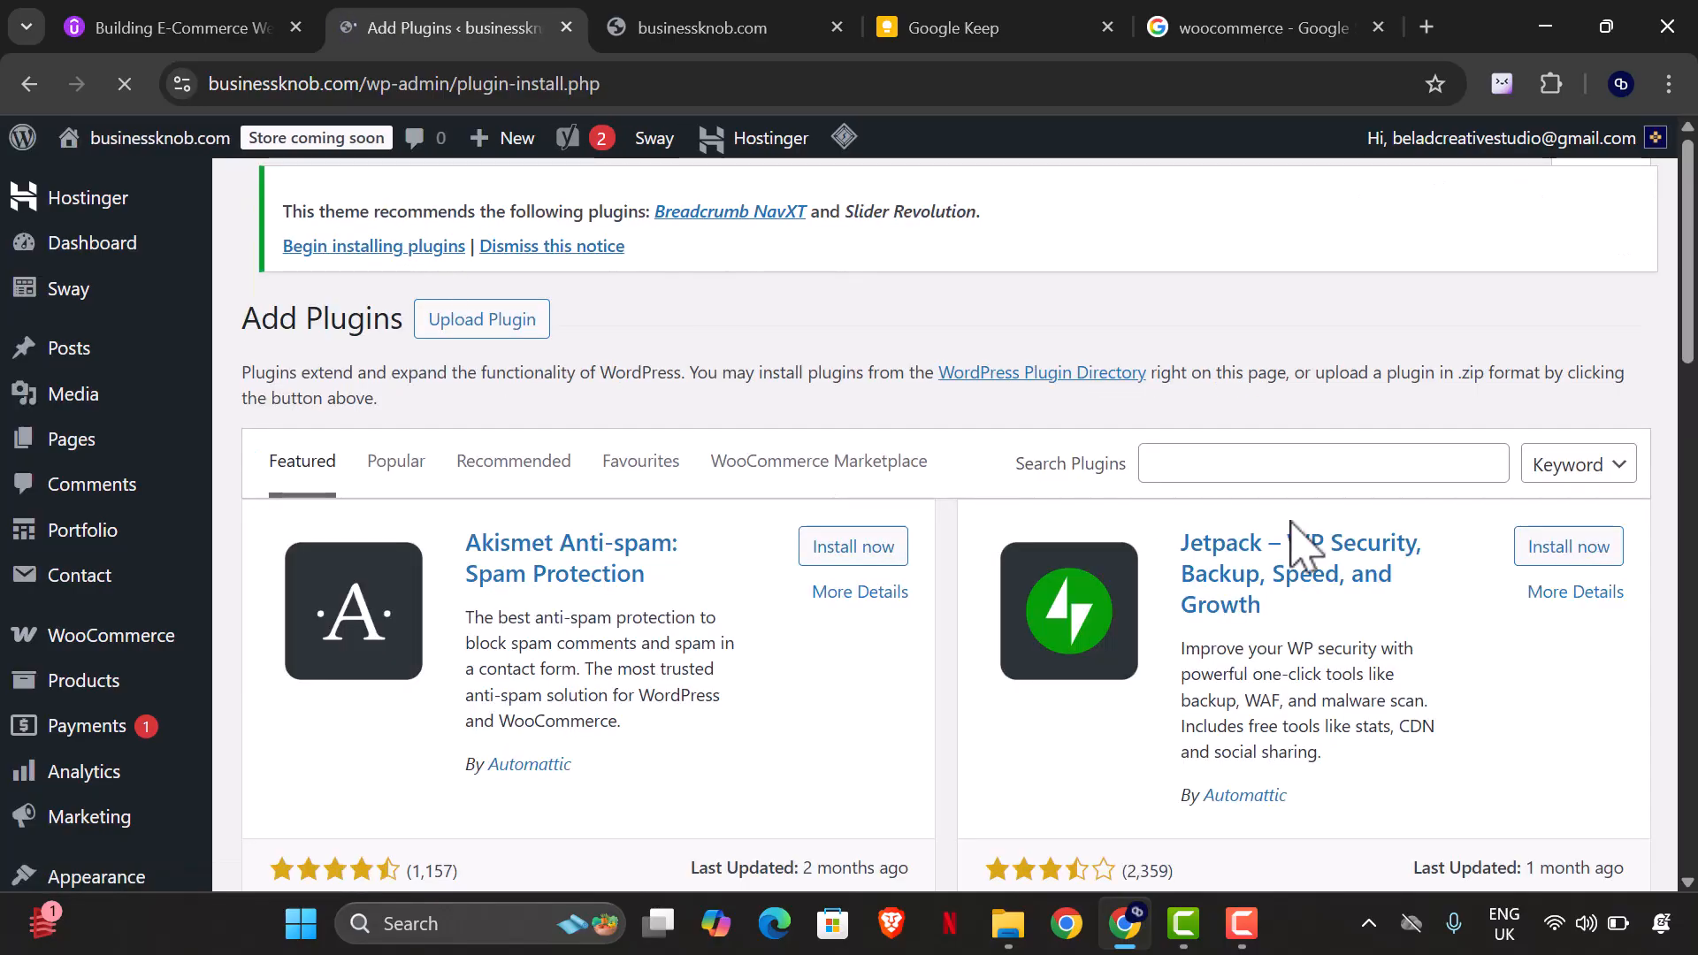
pyautogui.click(1254, 462)
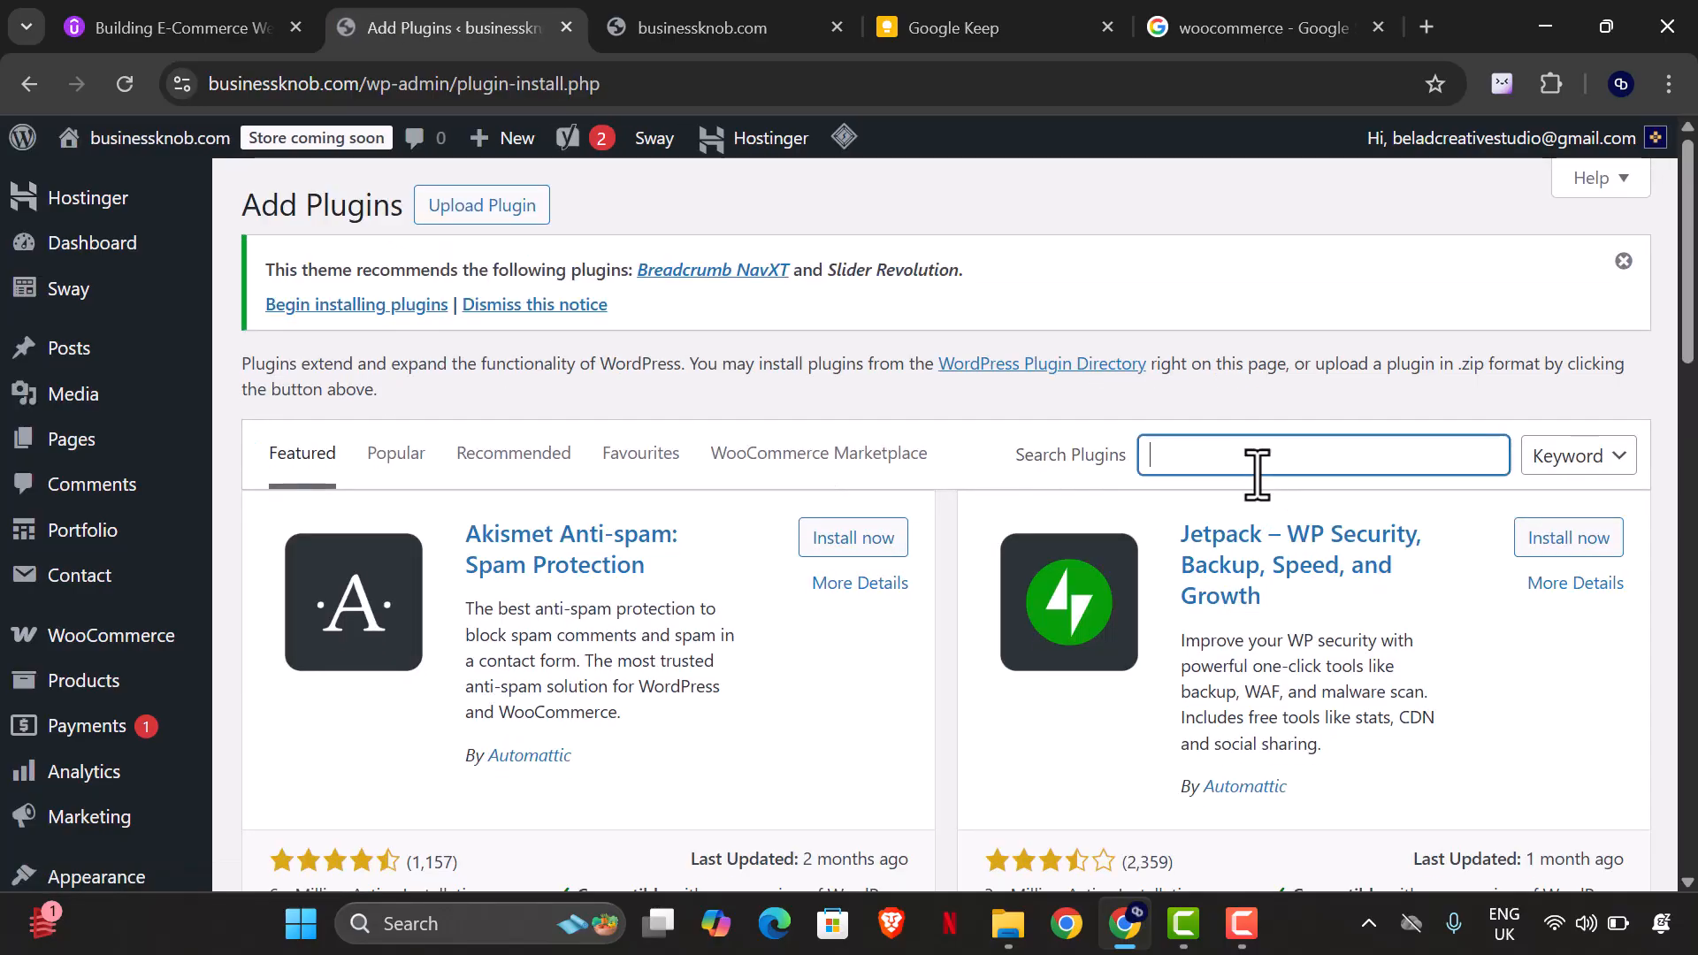
pyautogui.write('woocommerce')
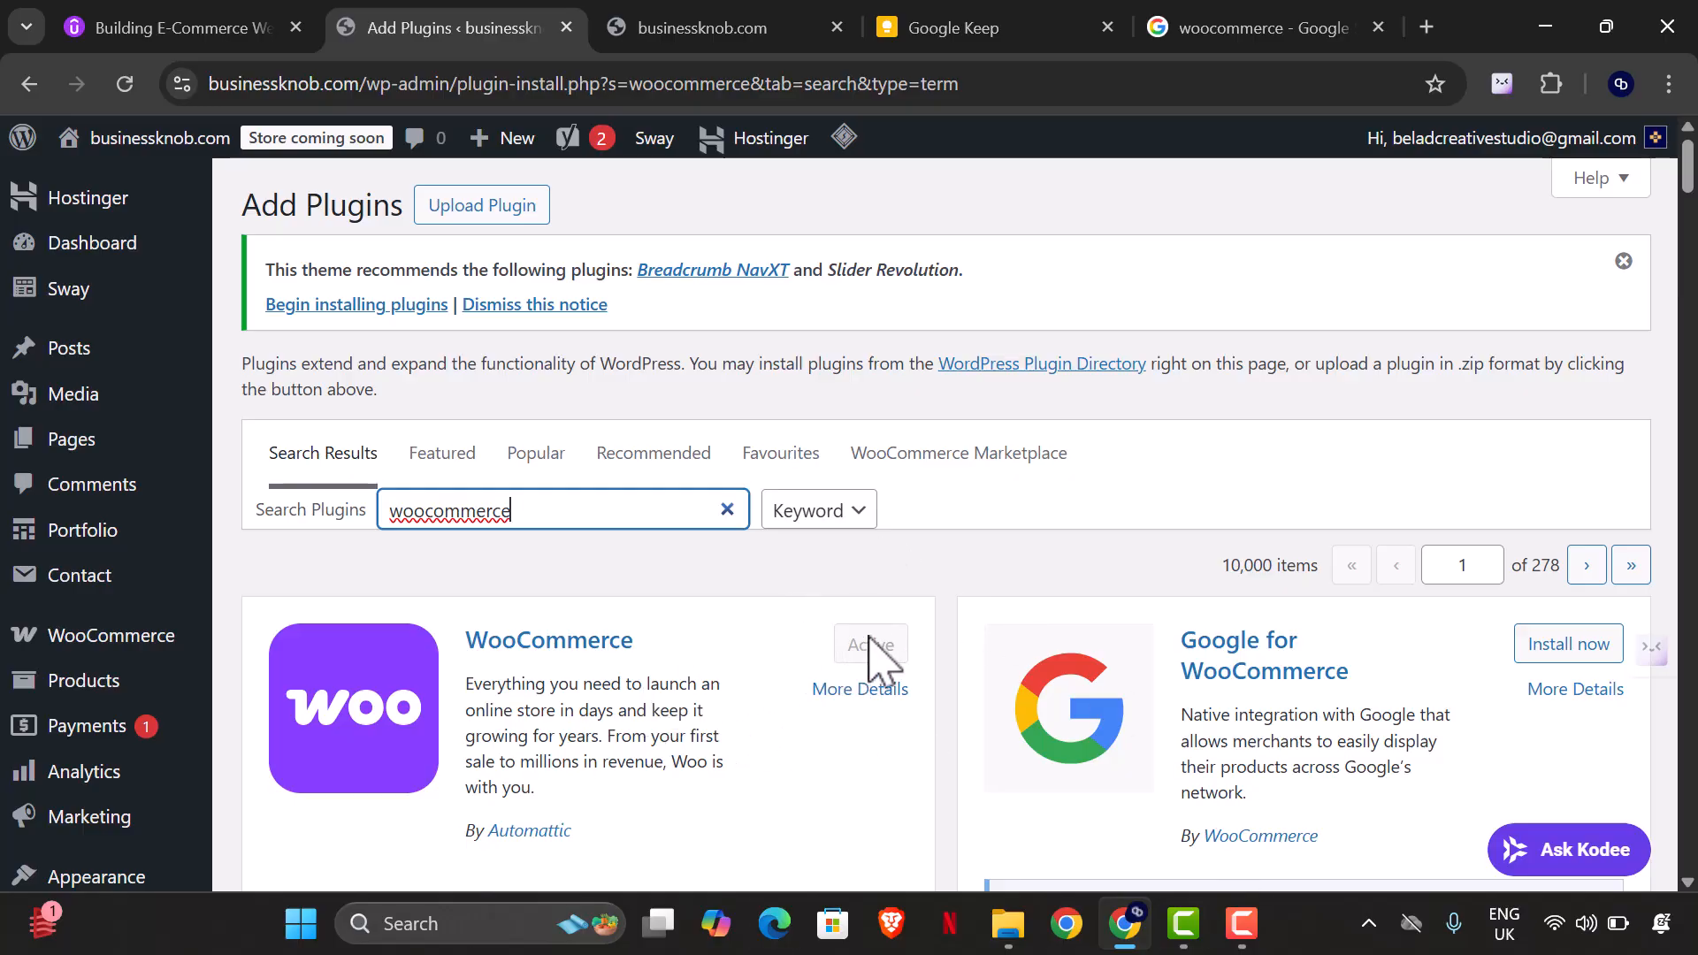
pyautogui.scroll(-3, 601, 721)
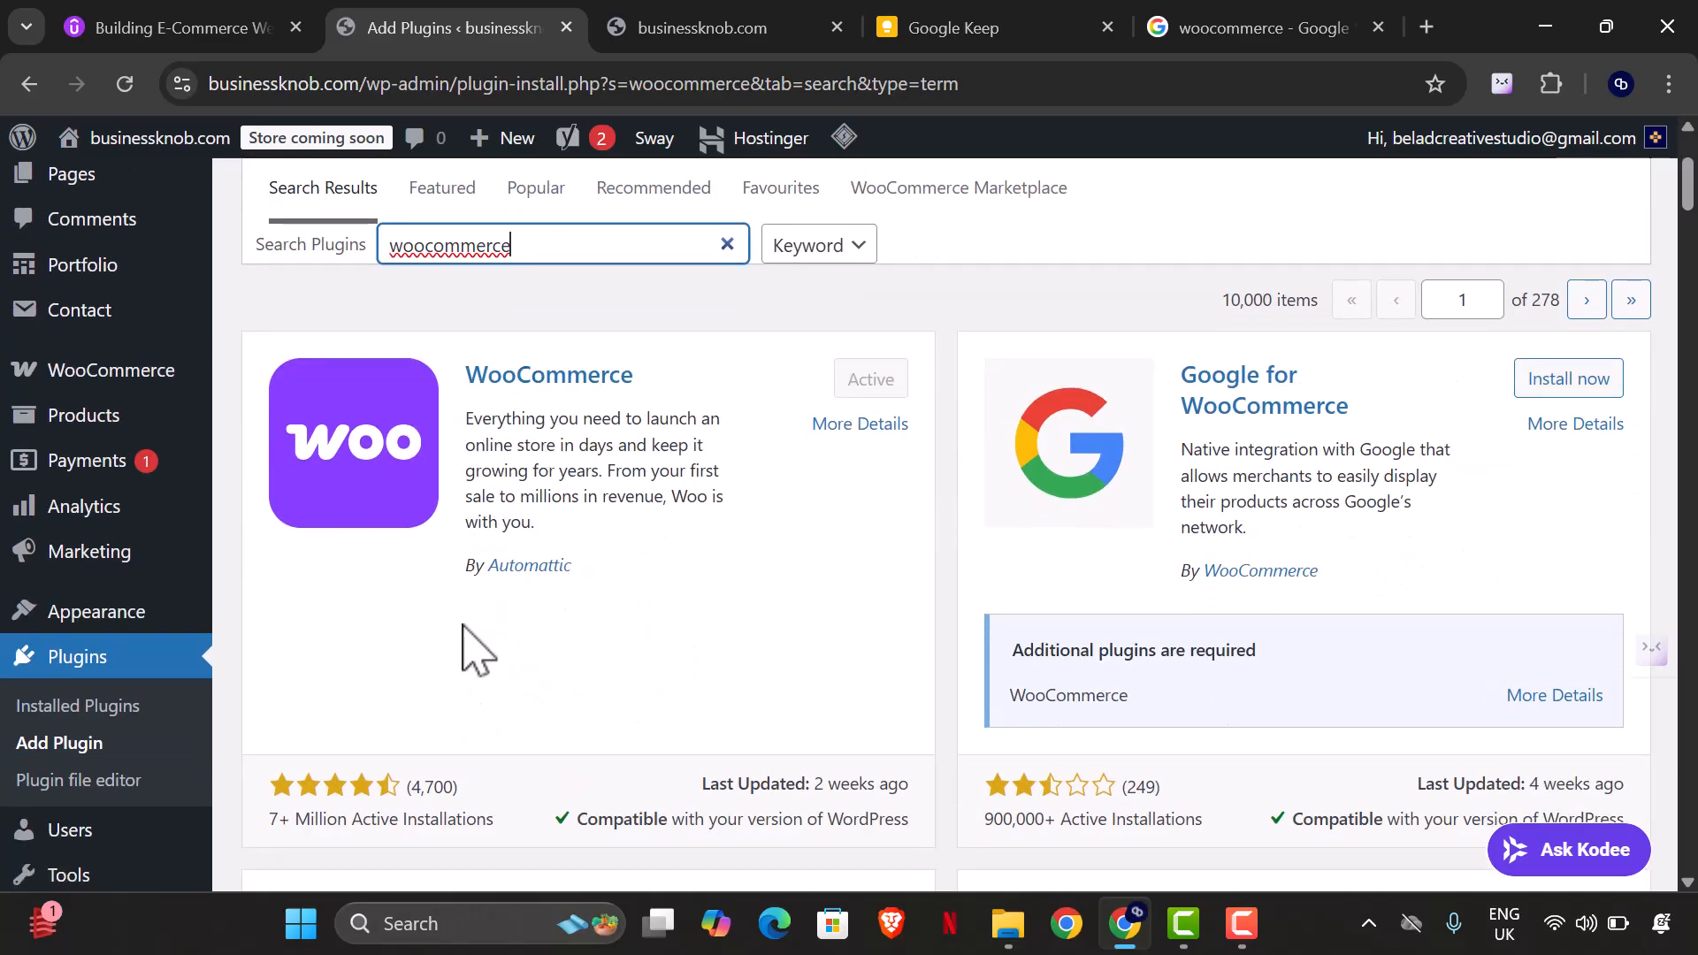
pyautogui.scroll(3, 566, 548)
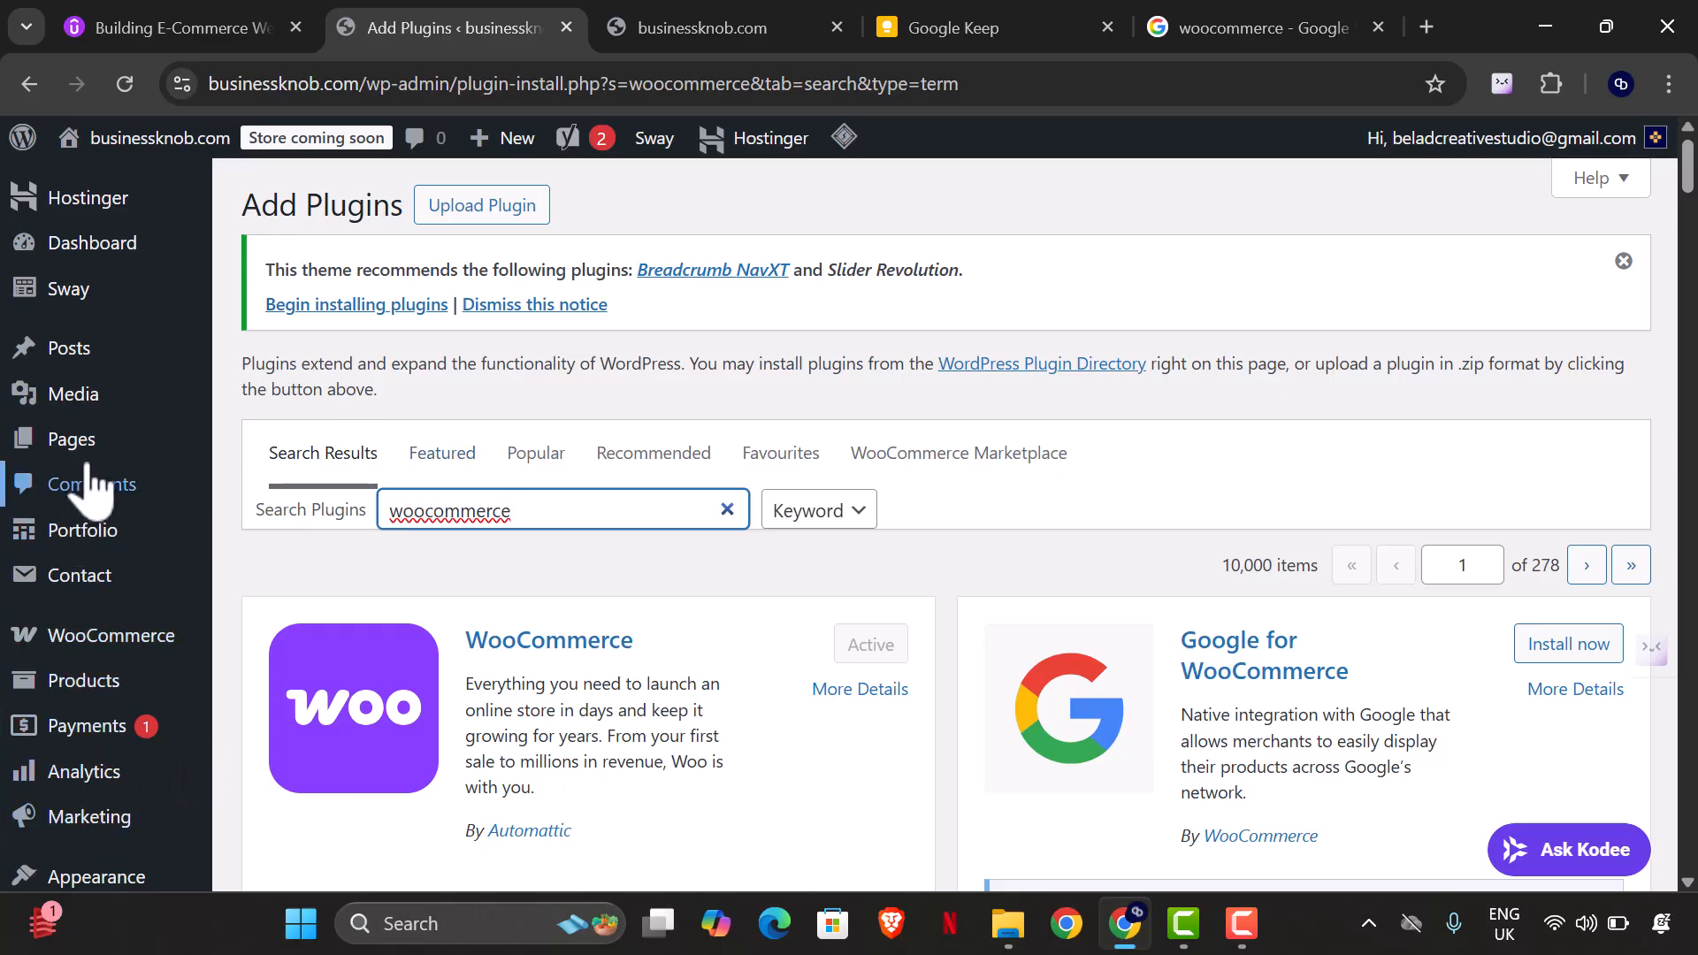
# - Deactivate the WooCommerce plugin in the installed plugins list
pyautogui.scroll(-1, 165, 801)
pyautogui.click(122, 796)
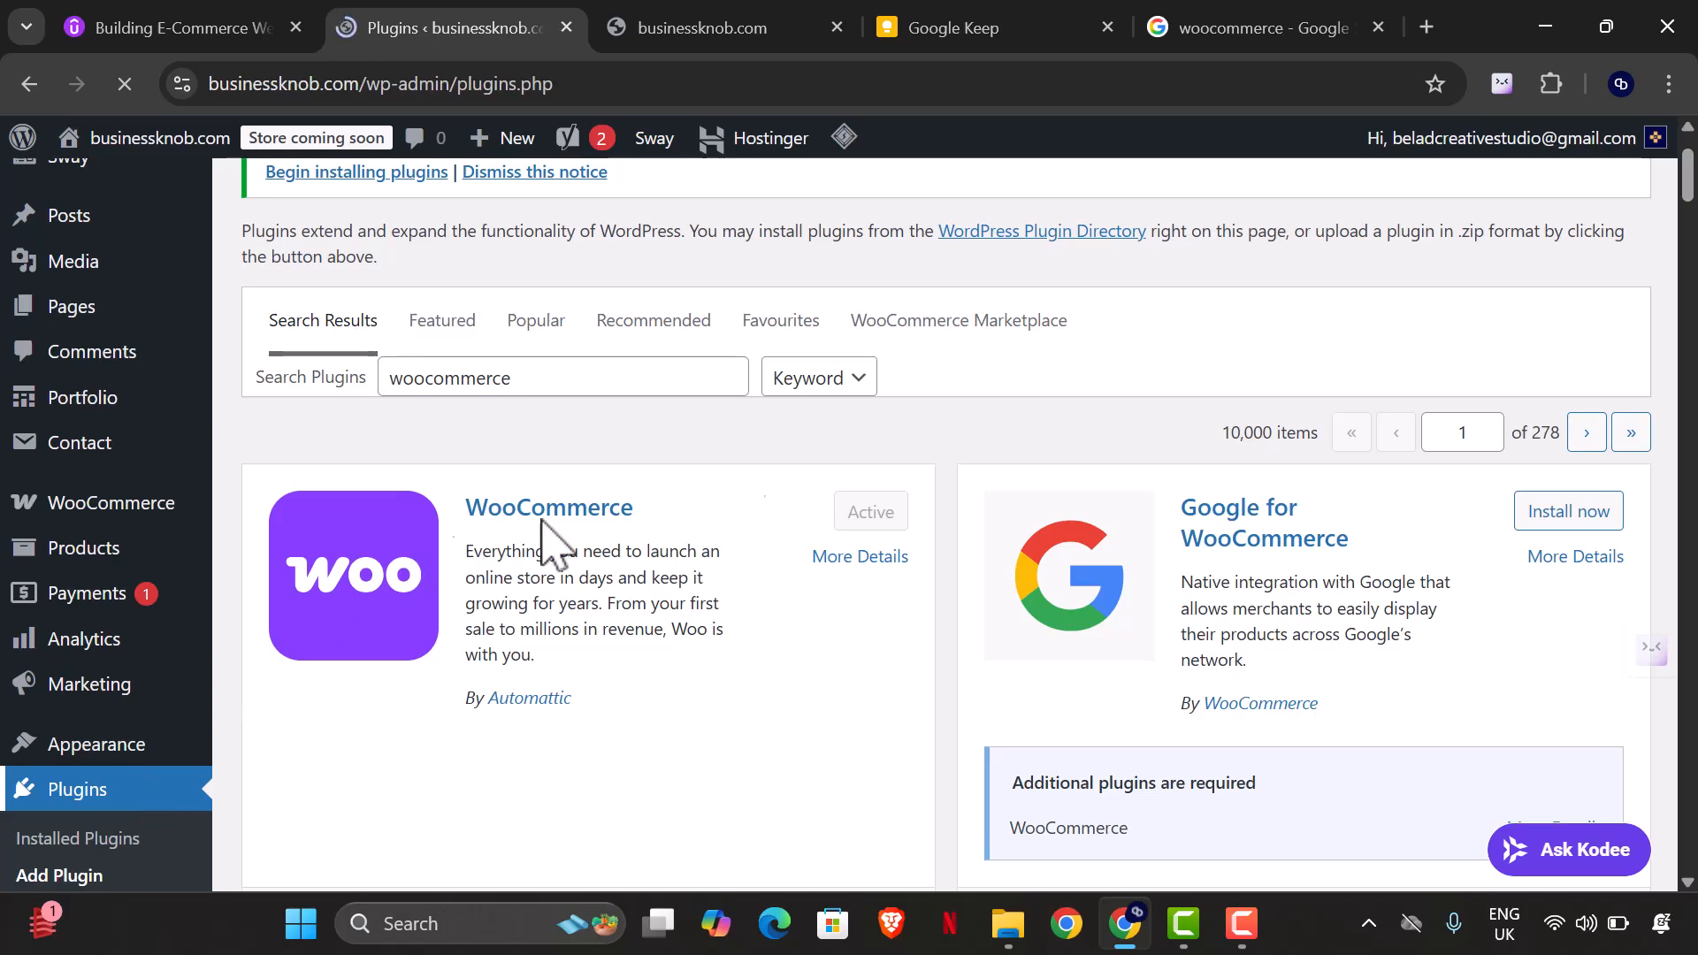
pyautogui.scroll(-8, 682, 575)
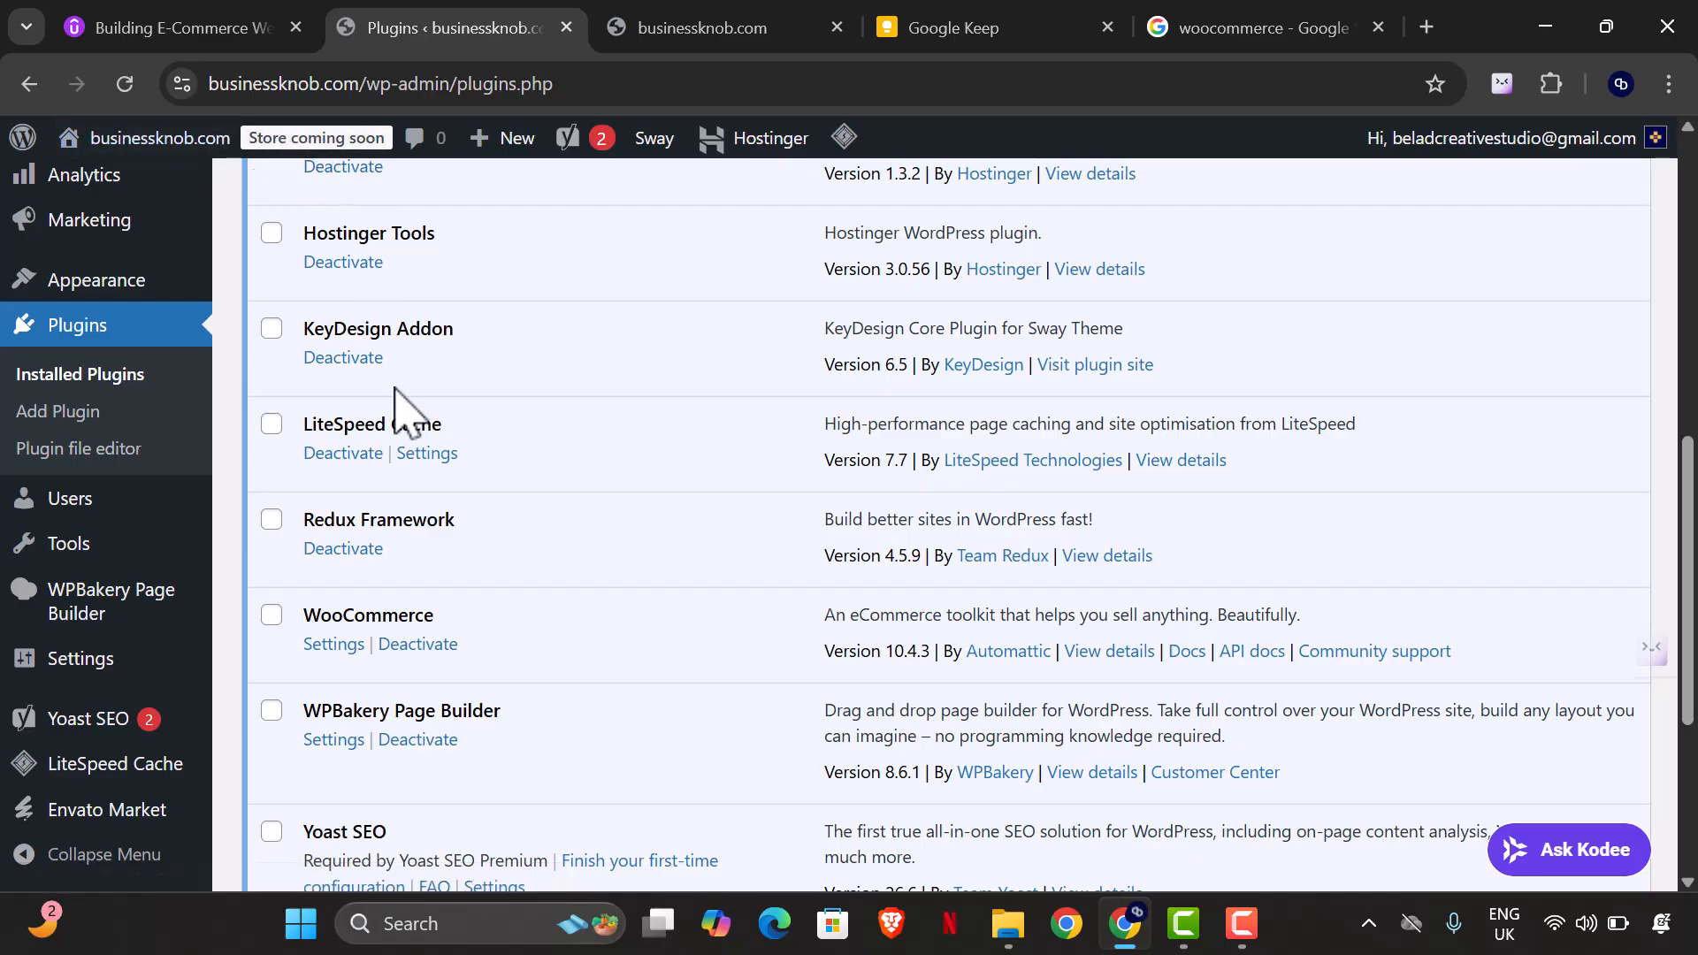
pyautogui.click(434, 661)
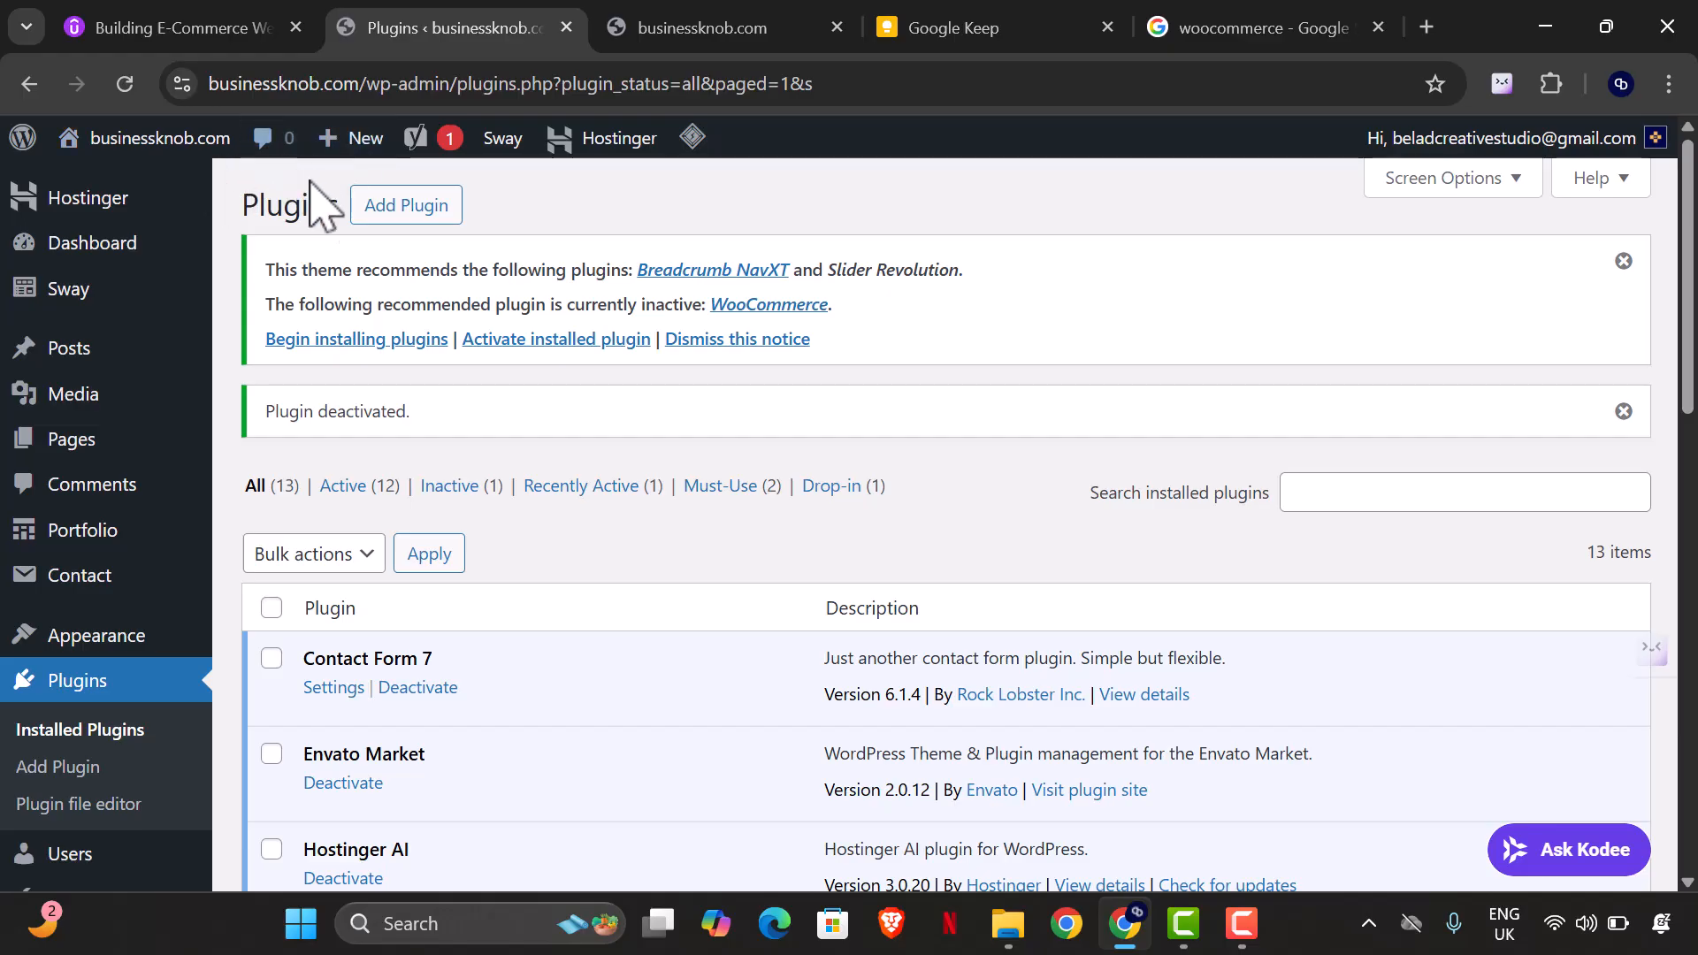
# - Activate the WooCommerce plugin again from the installed plugins list
pyautogui.scroll(-5, 632, 619)
pyautogui.scroll(-4, 609, 656)
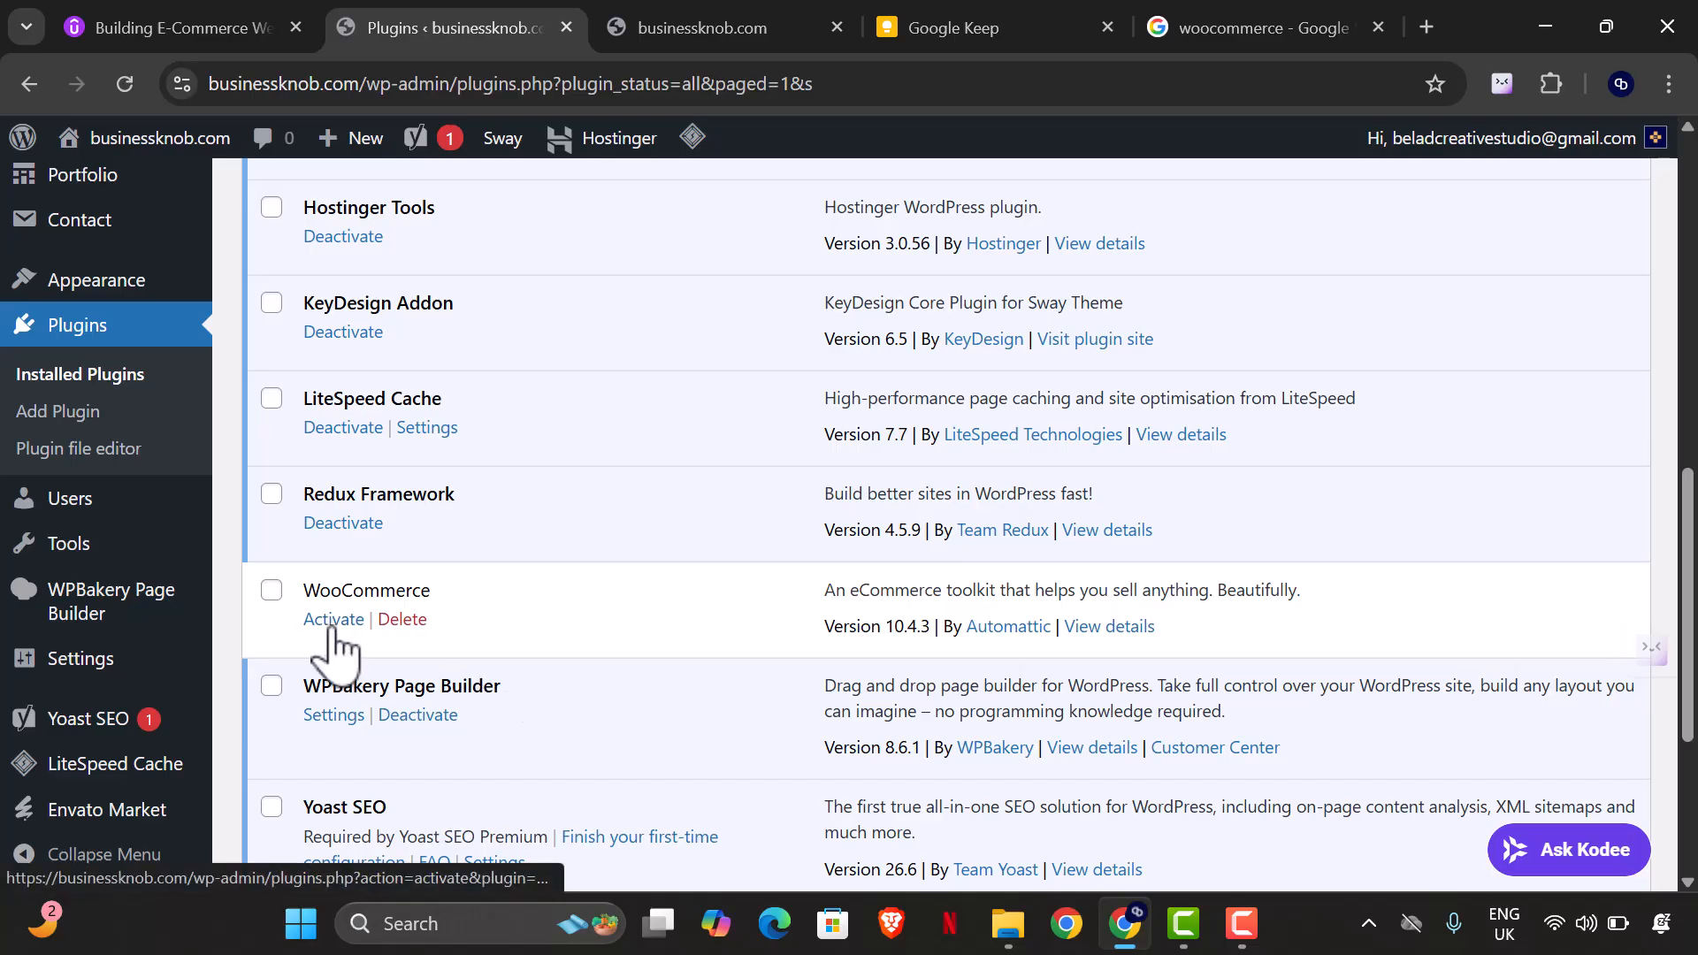
pyautogui.click(333, 620)
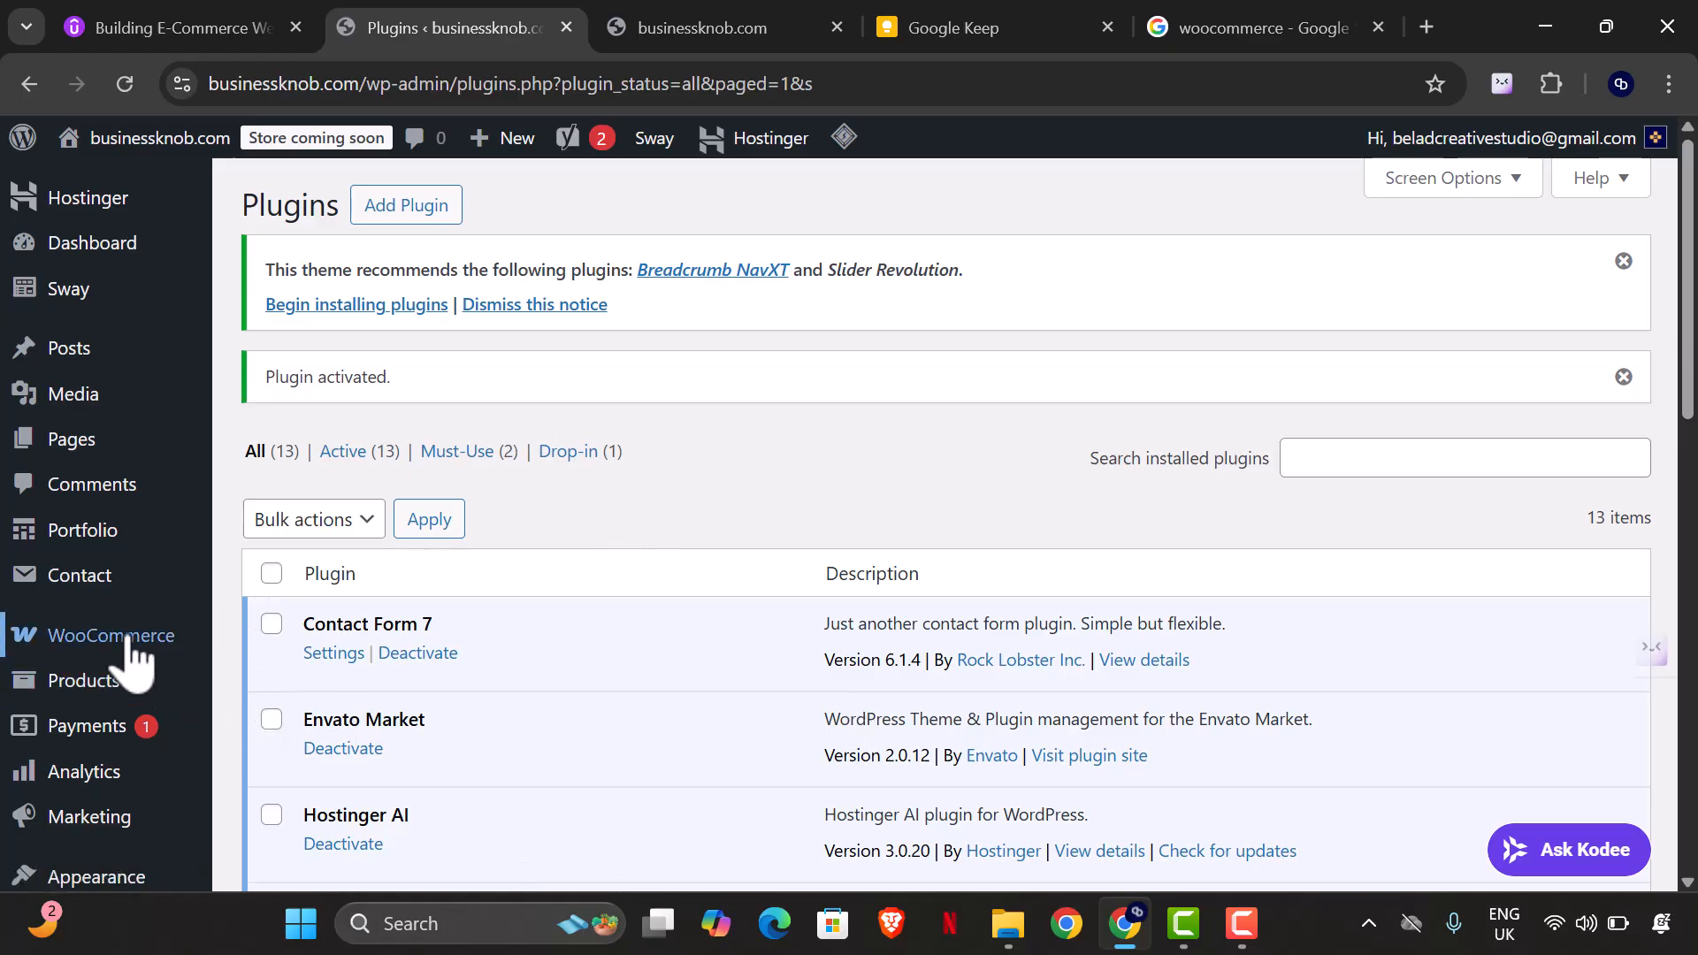
# - Open the WooCommerce settings from the plugin's entry in the installed plugins list and view the store address section
pyautogui.moveTo(203, 683)
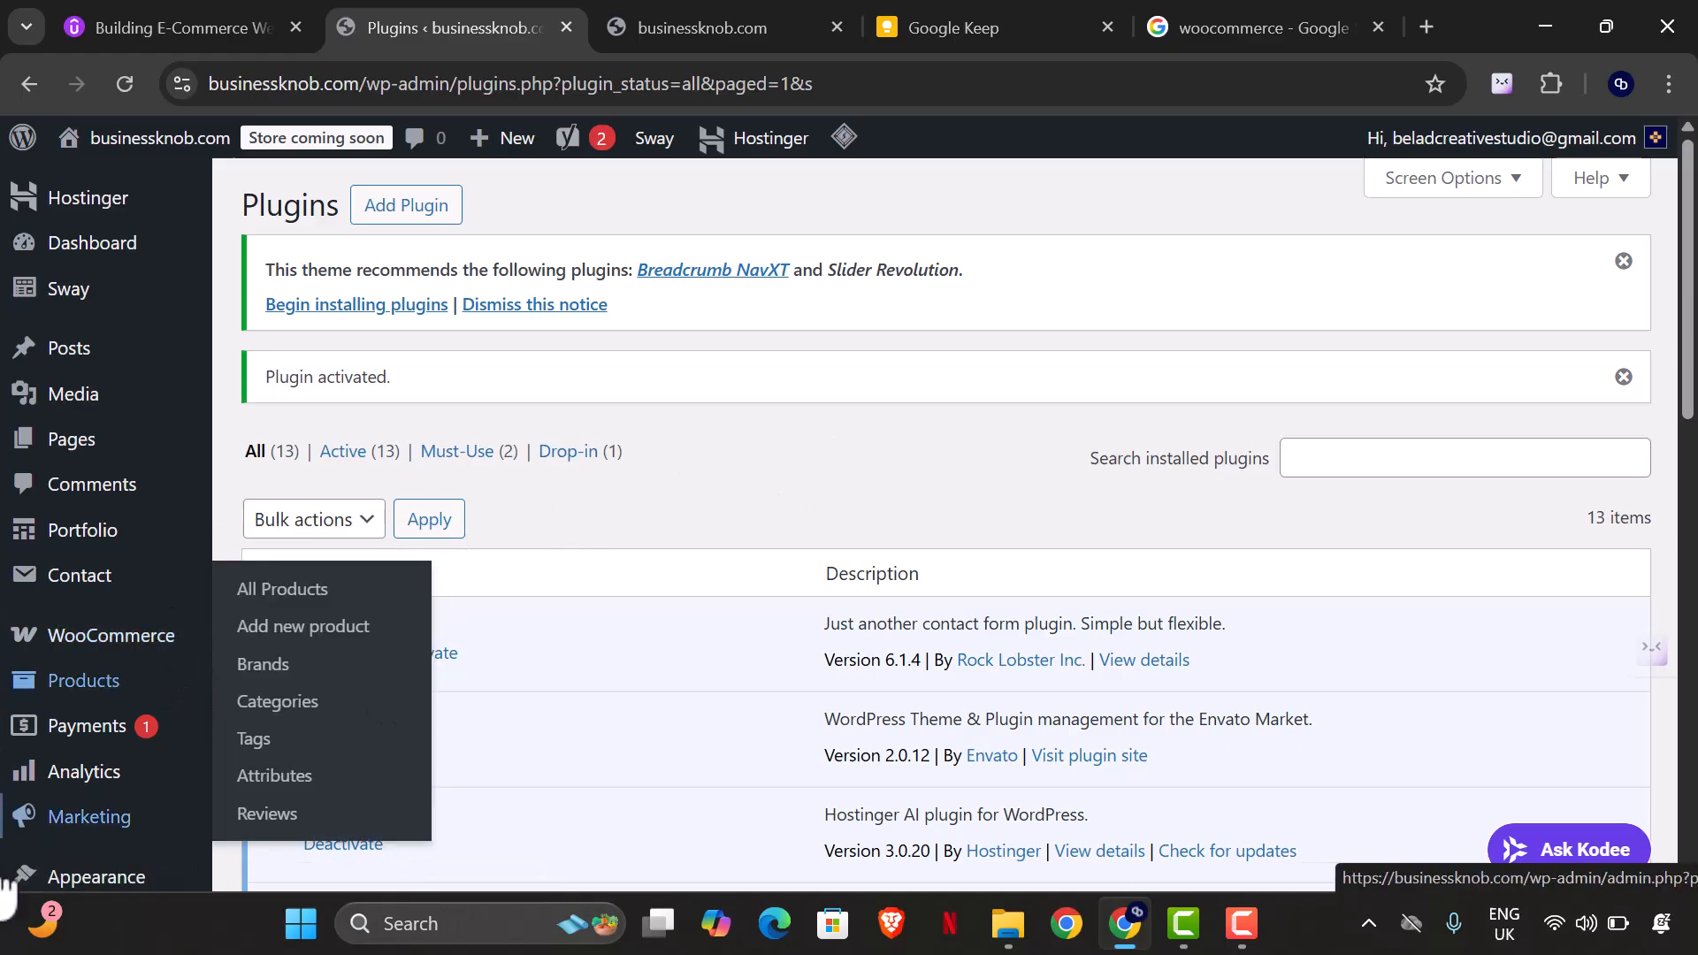
pyautogui.moveTo(146, 654)
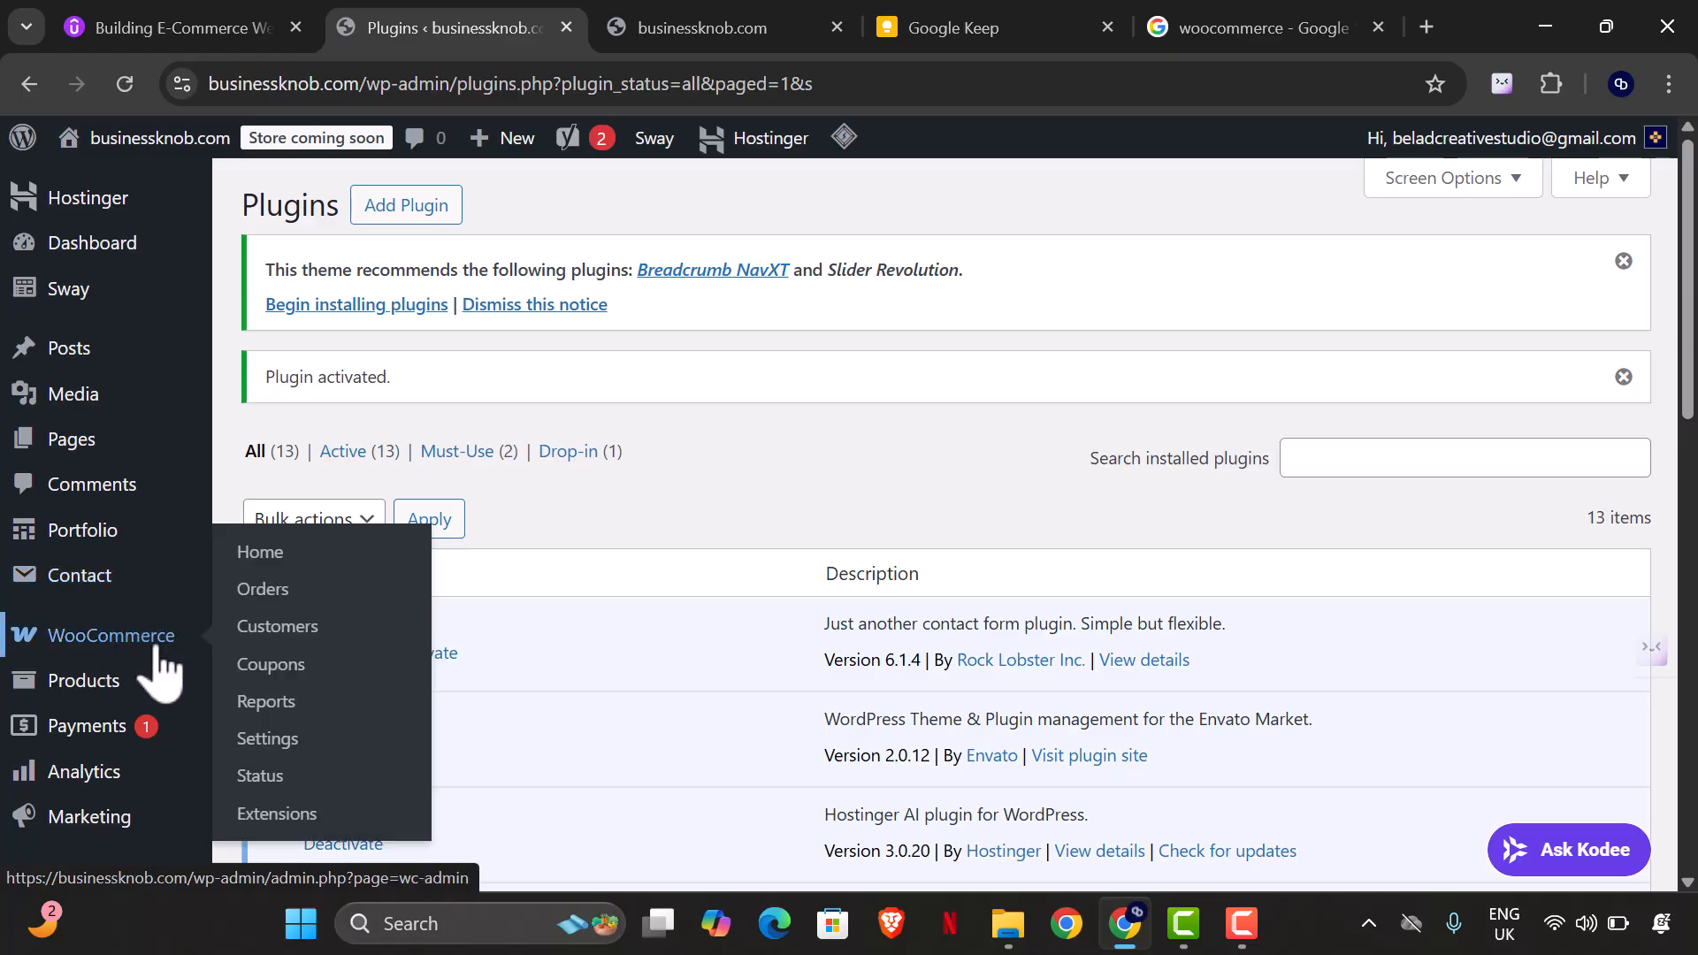
pyautogui.scroll(-10, 753, 630)
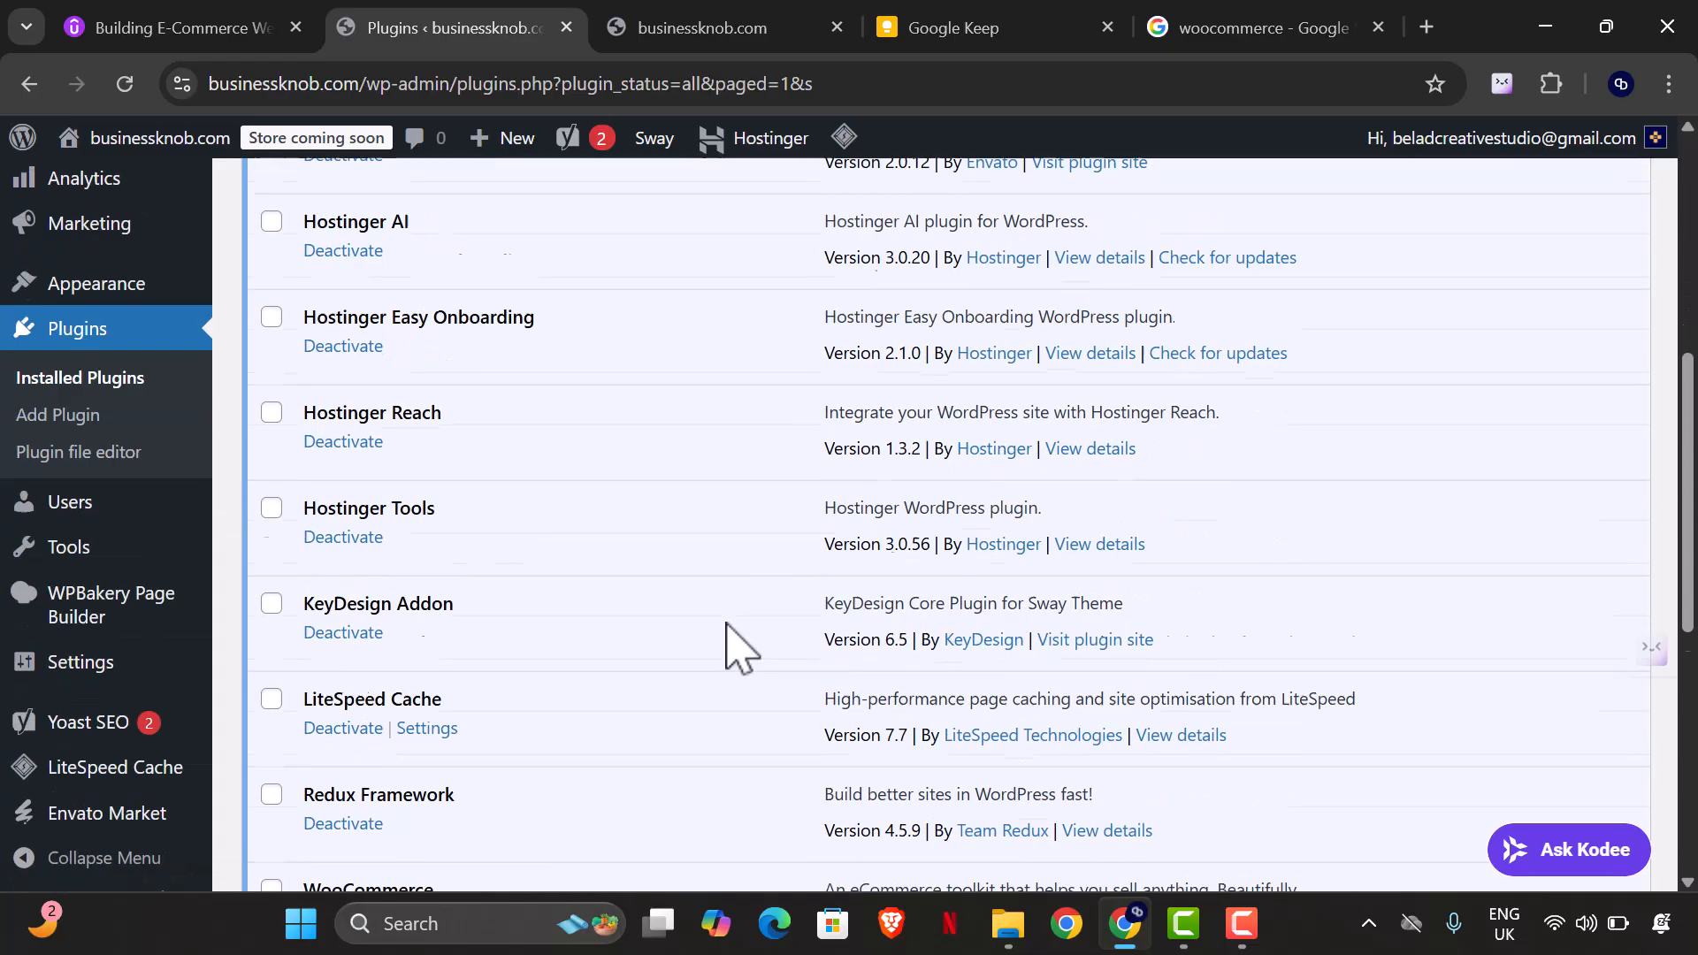
pyautogui.scroll(-2, 372, 734)
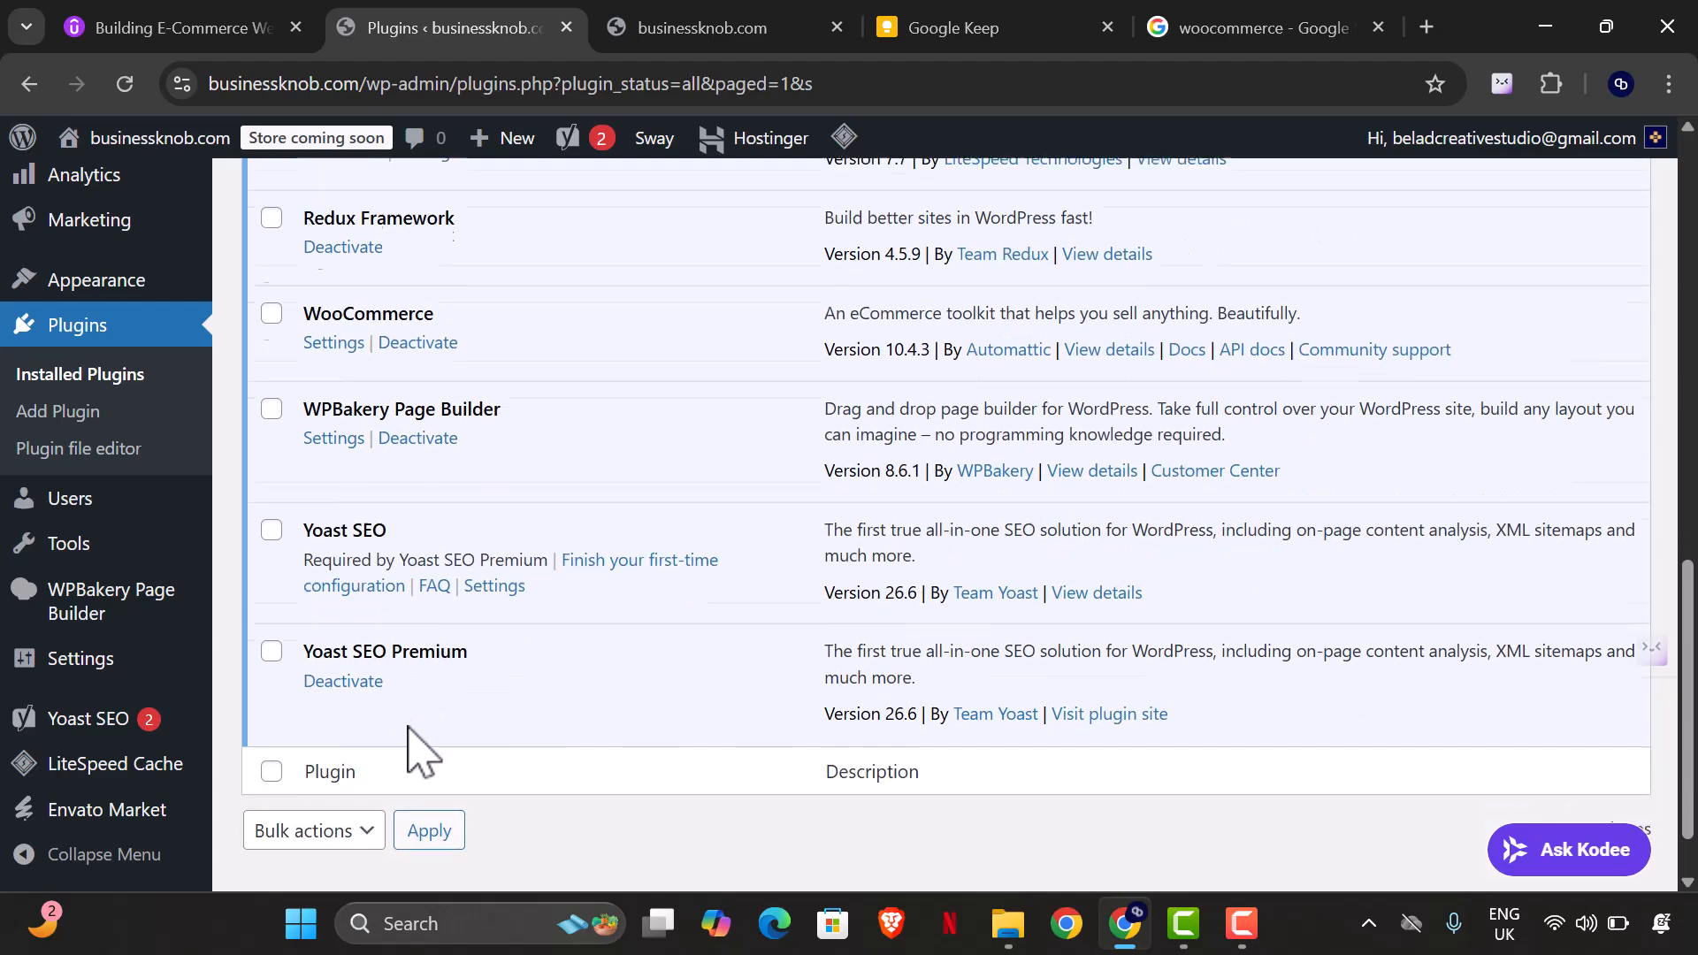
pyautogui.scroll(3, 409, 701)
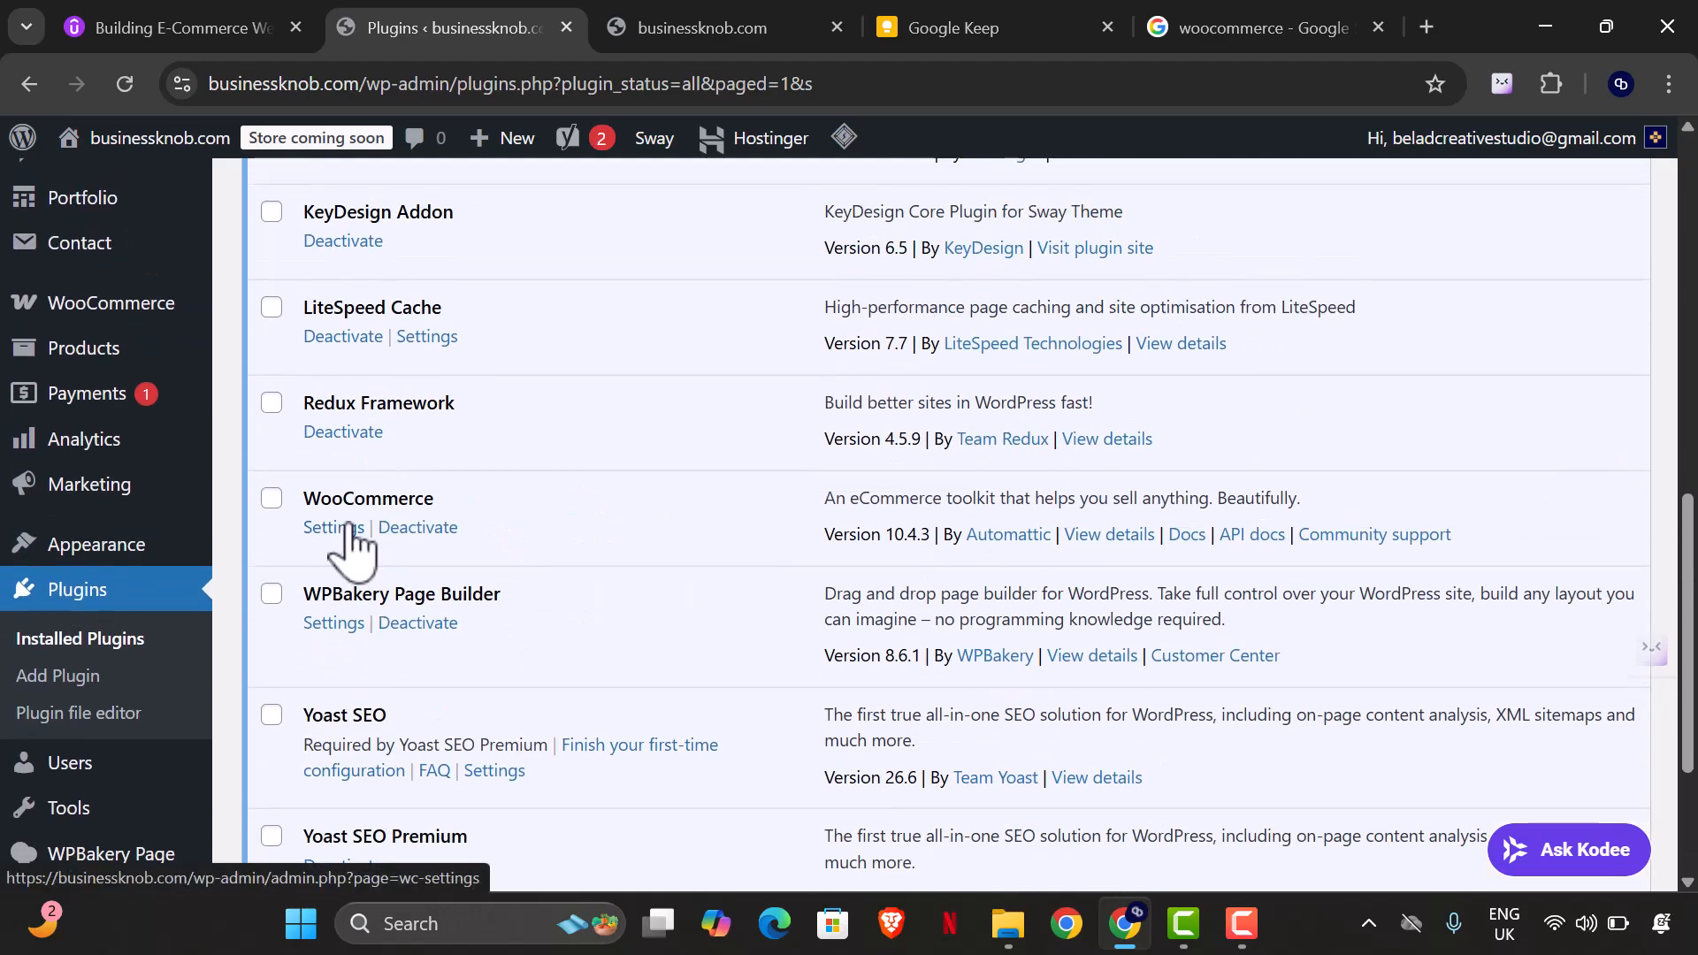
pyautogui.click(341, 528)
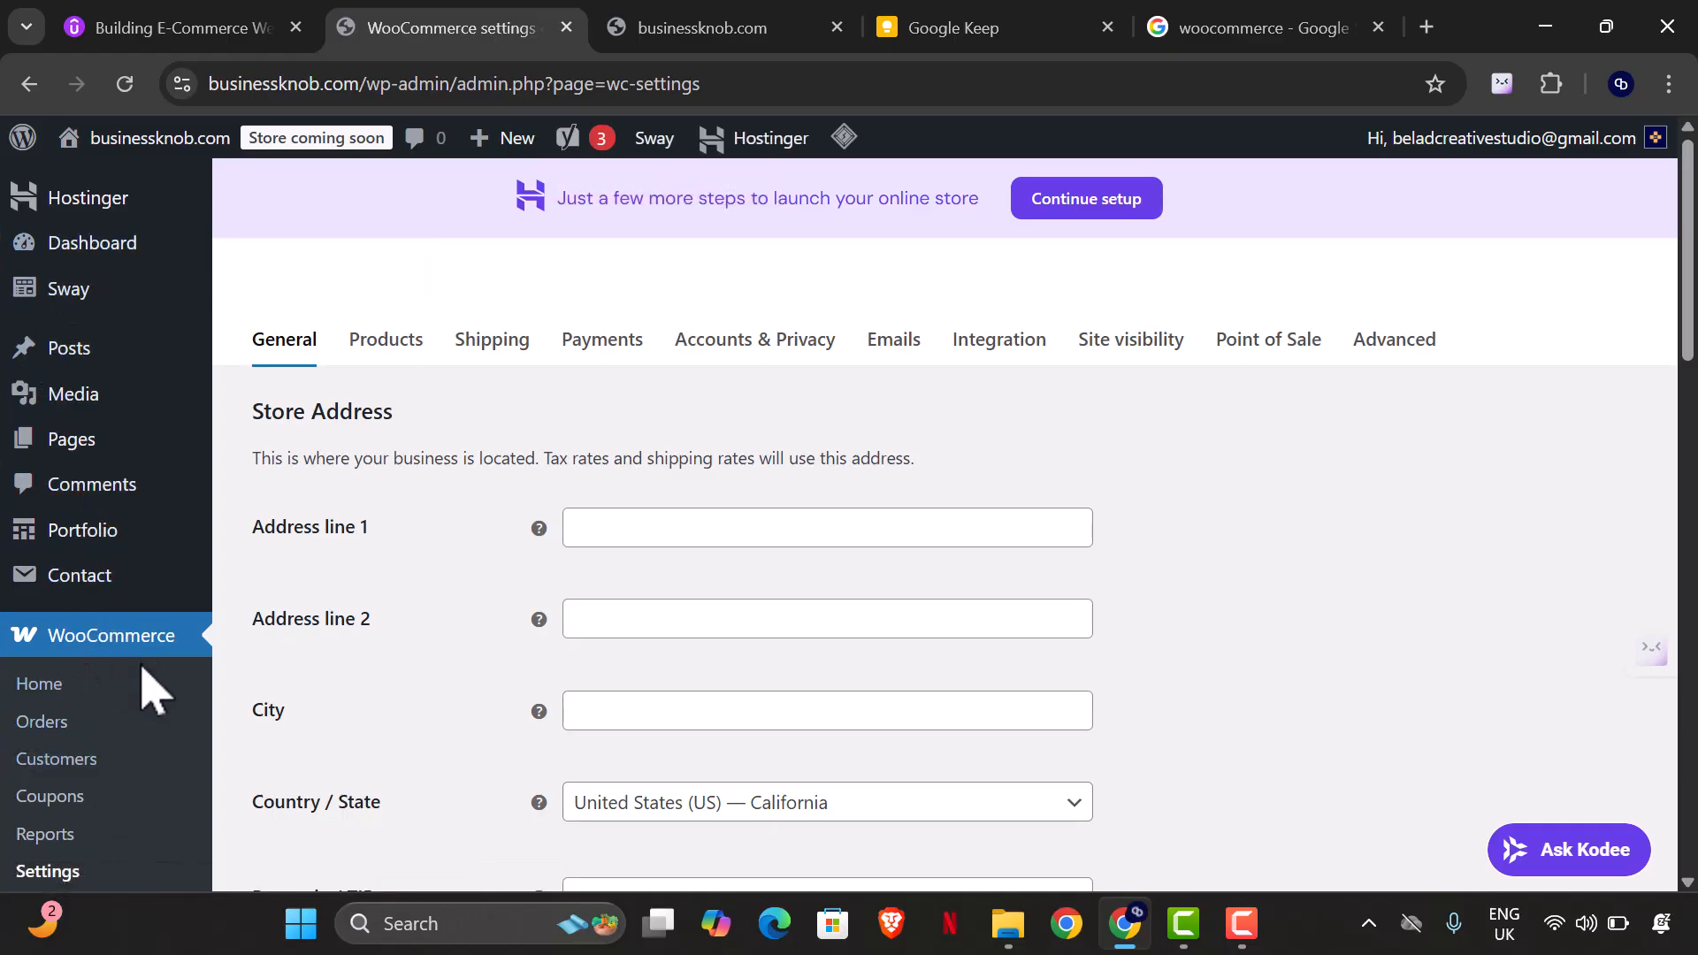
pyautogui.scroll(-1, 151, 690)
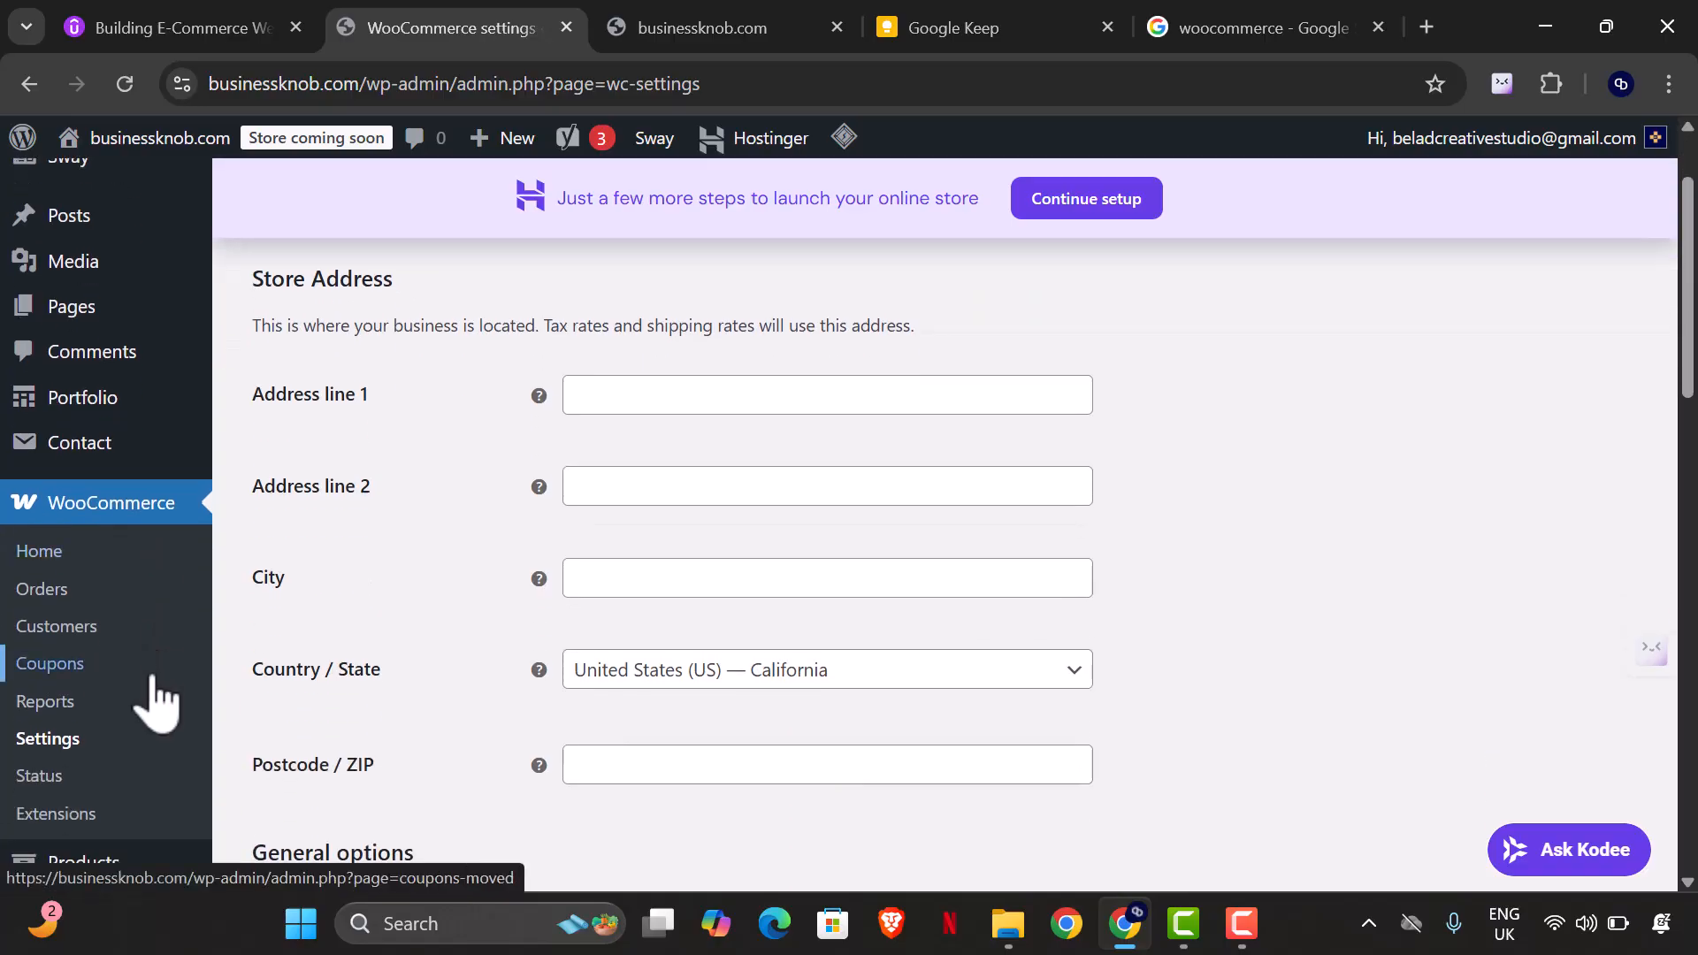
# - Open the "Grow your business" task on WooCommerce Home and review the recommended marketing extensions
pyautogui.scroll(1, 535, 531)
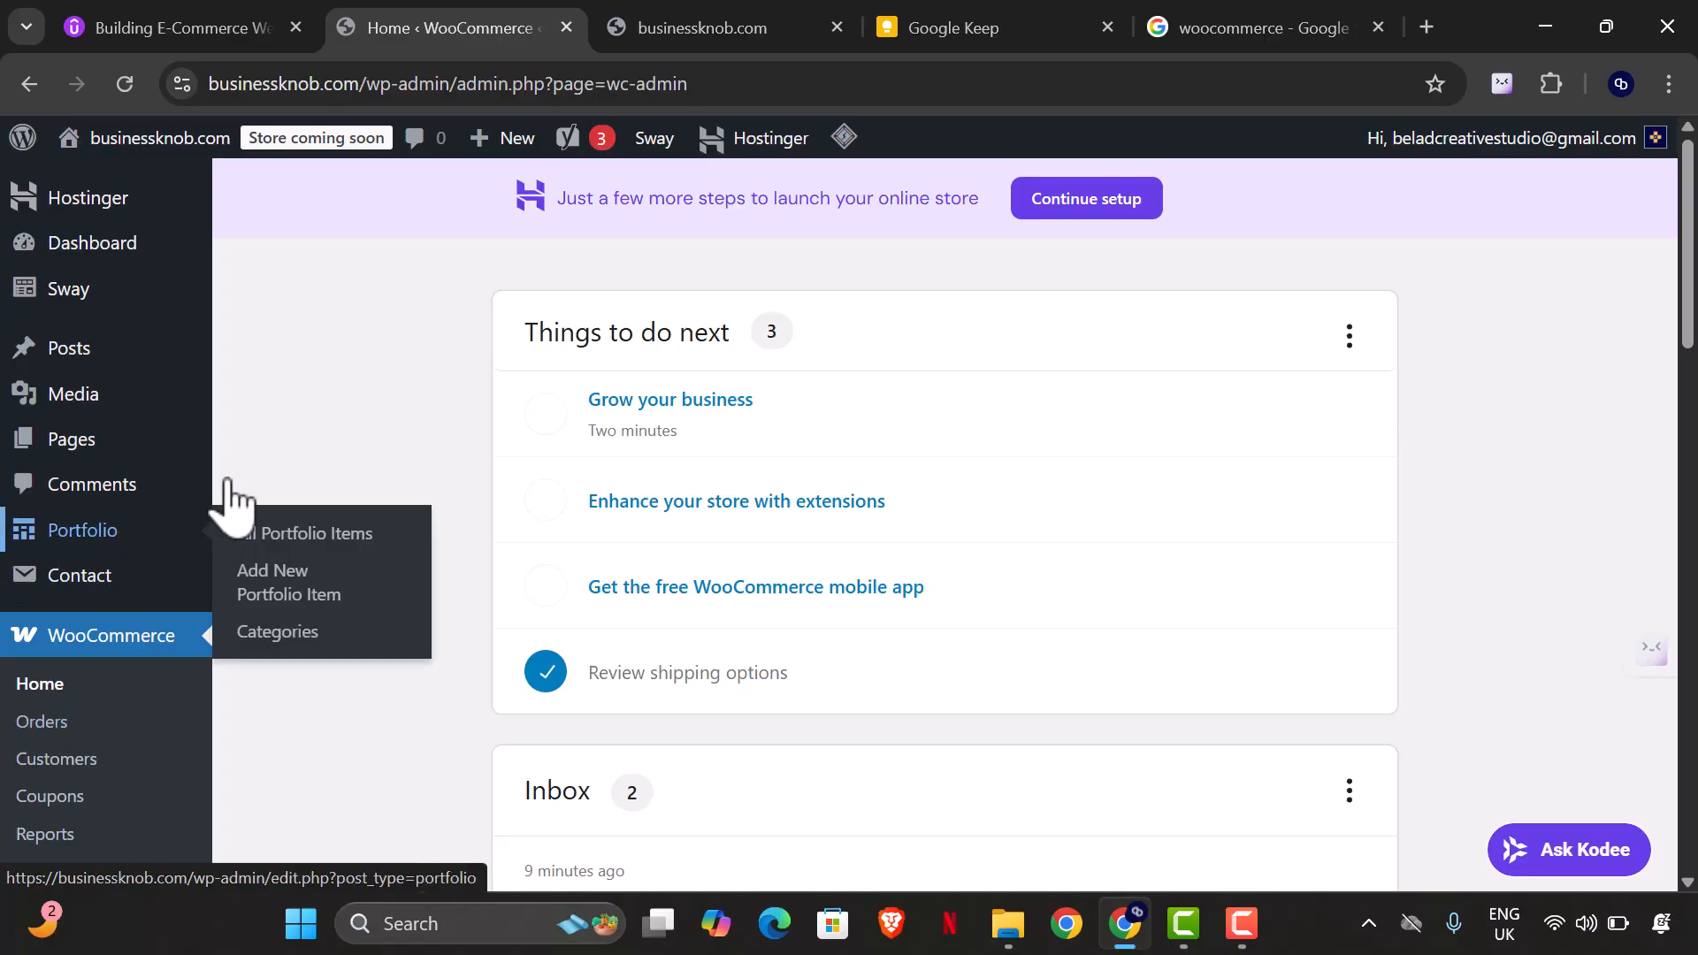
pyautogui.click(558, 412)
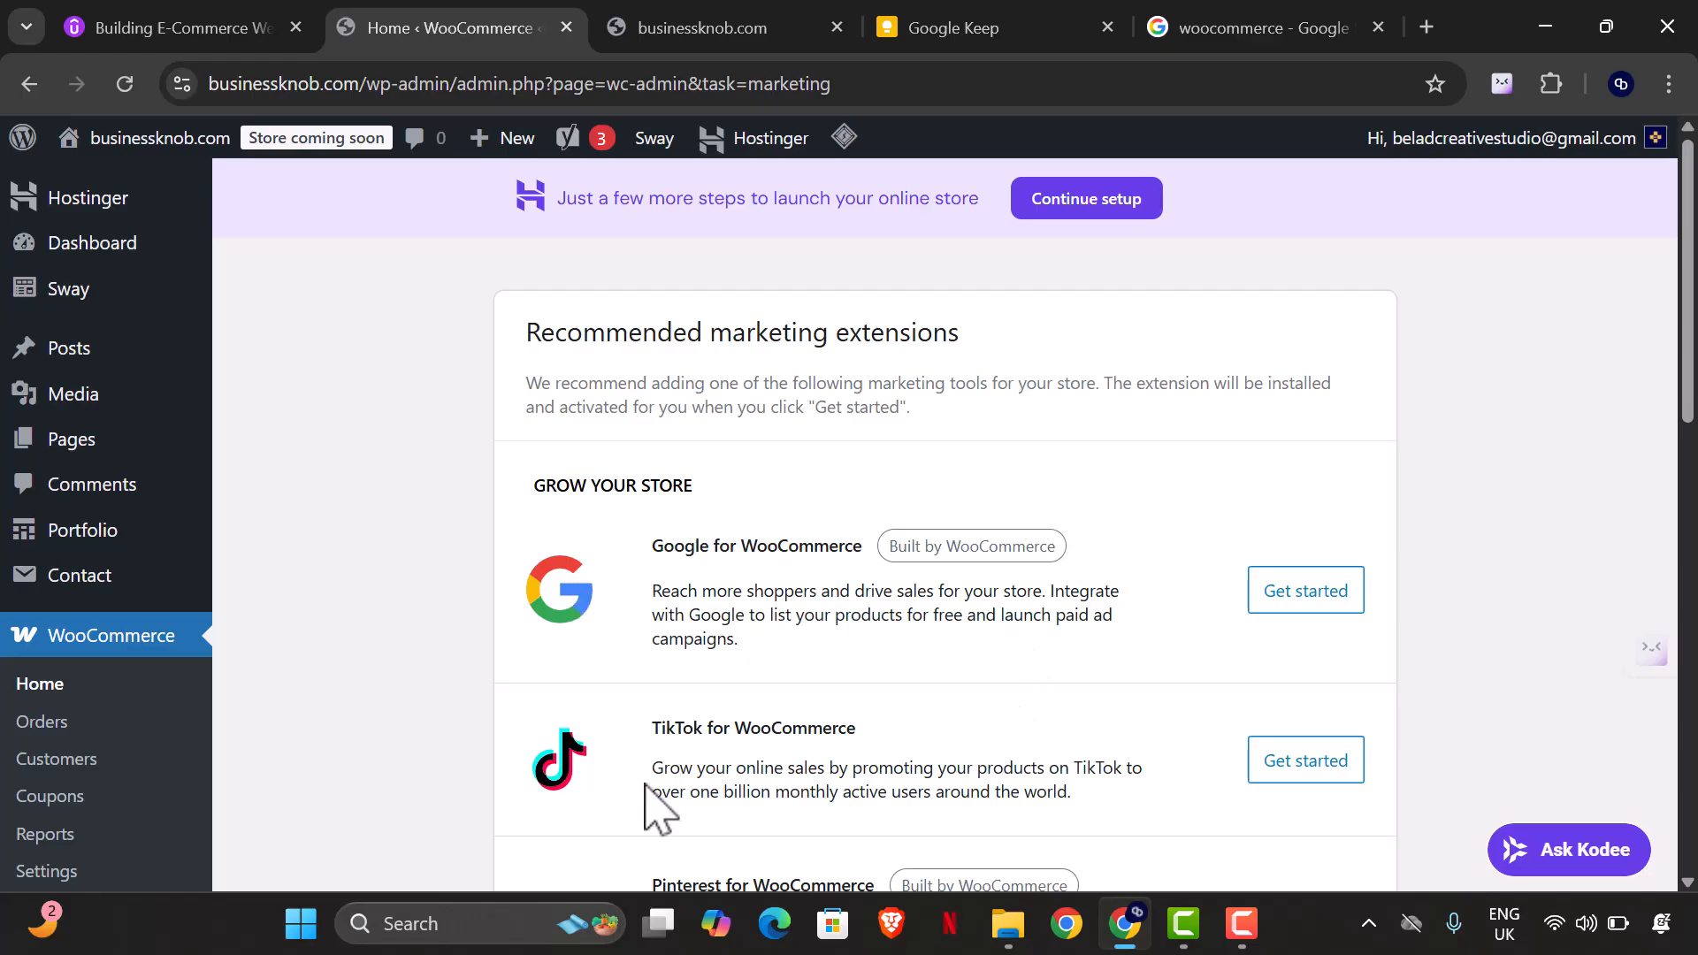
pyautogui.scroll(-3, 853, 782)
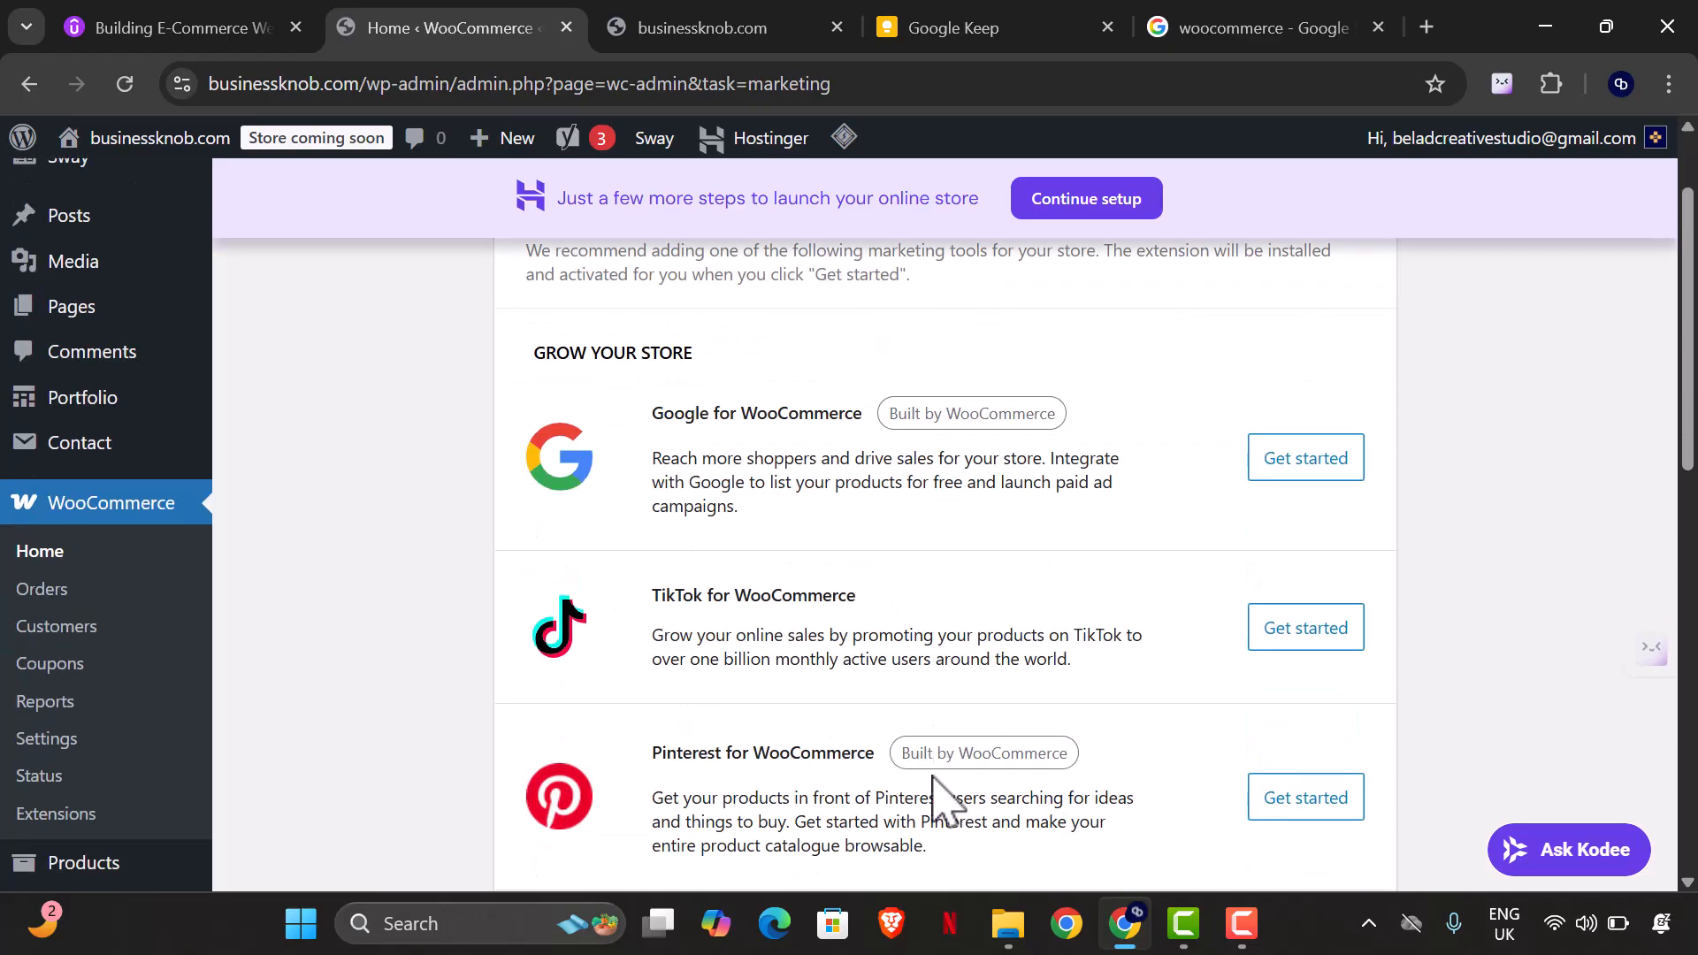
pyautogui.scroll(-3, 799, 698)
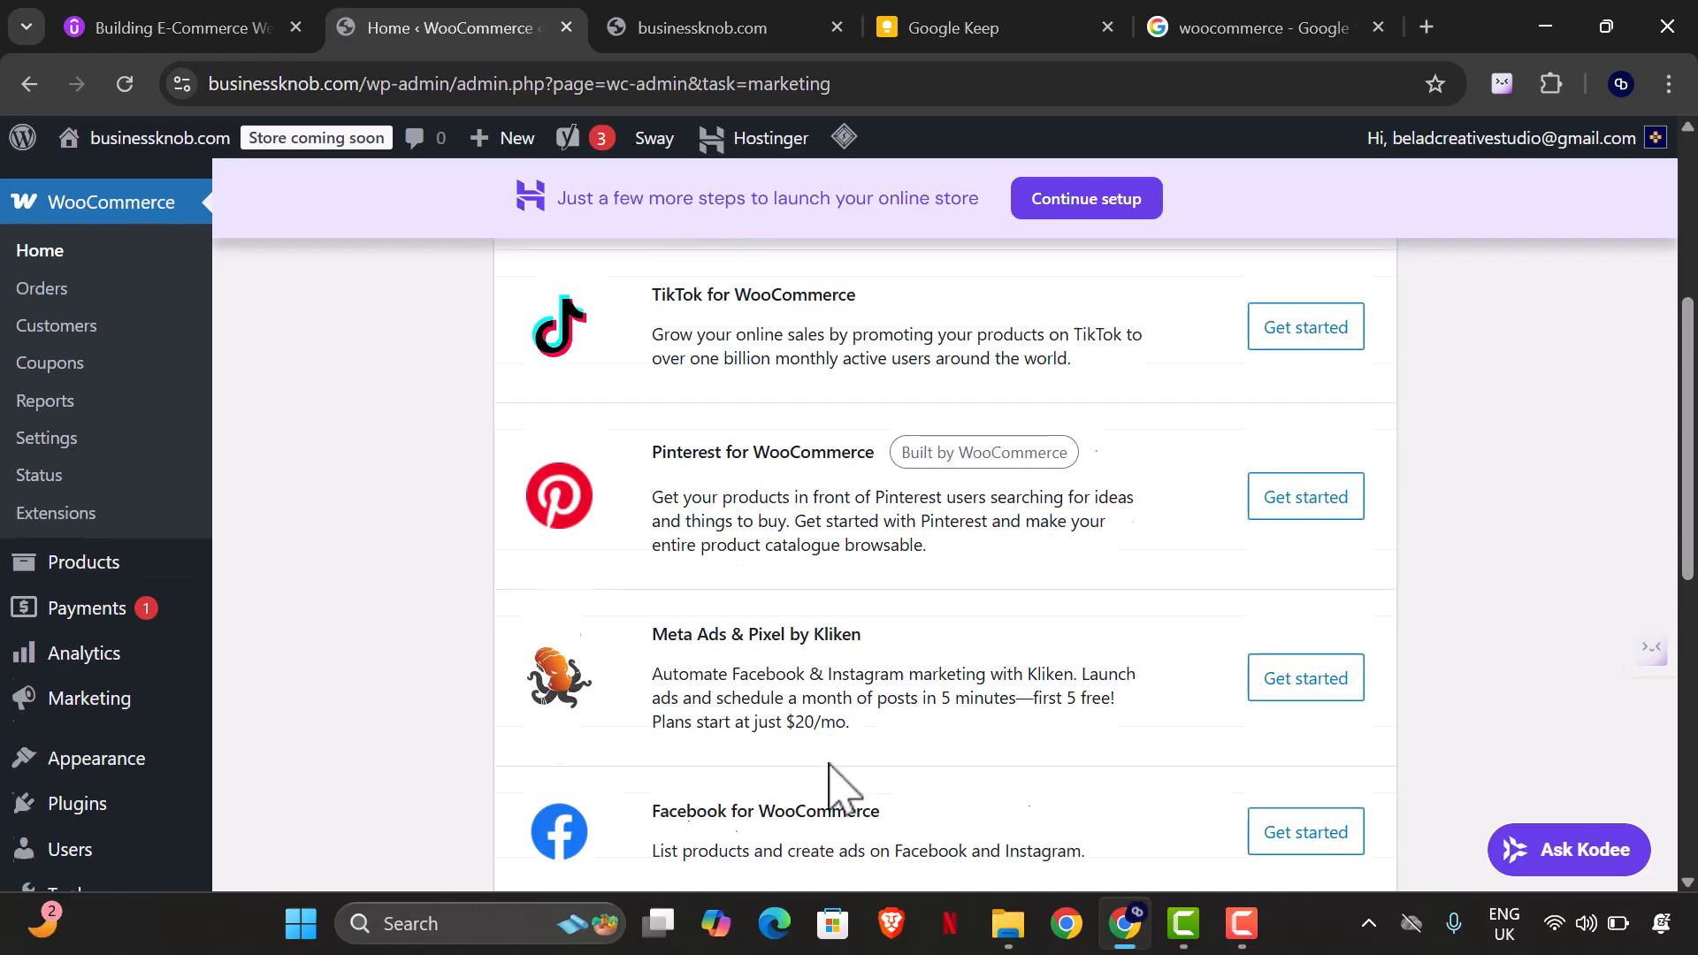
pyautogui.scroll(6, 743, 752)
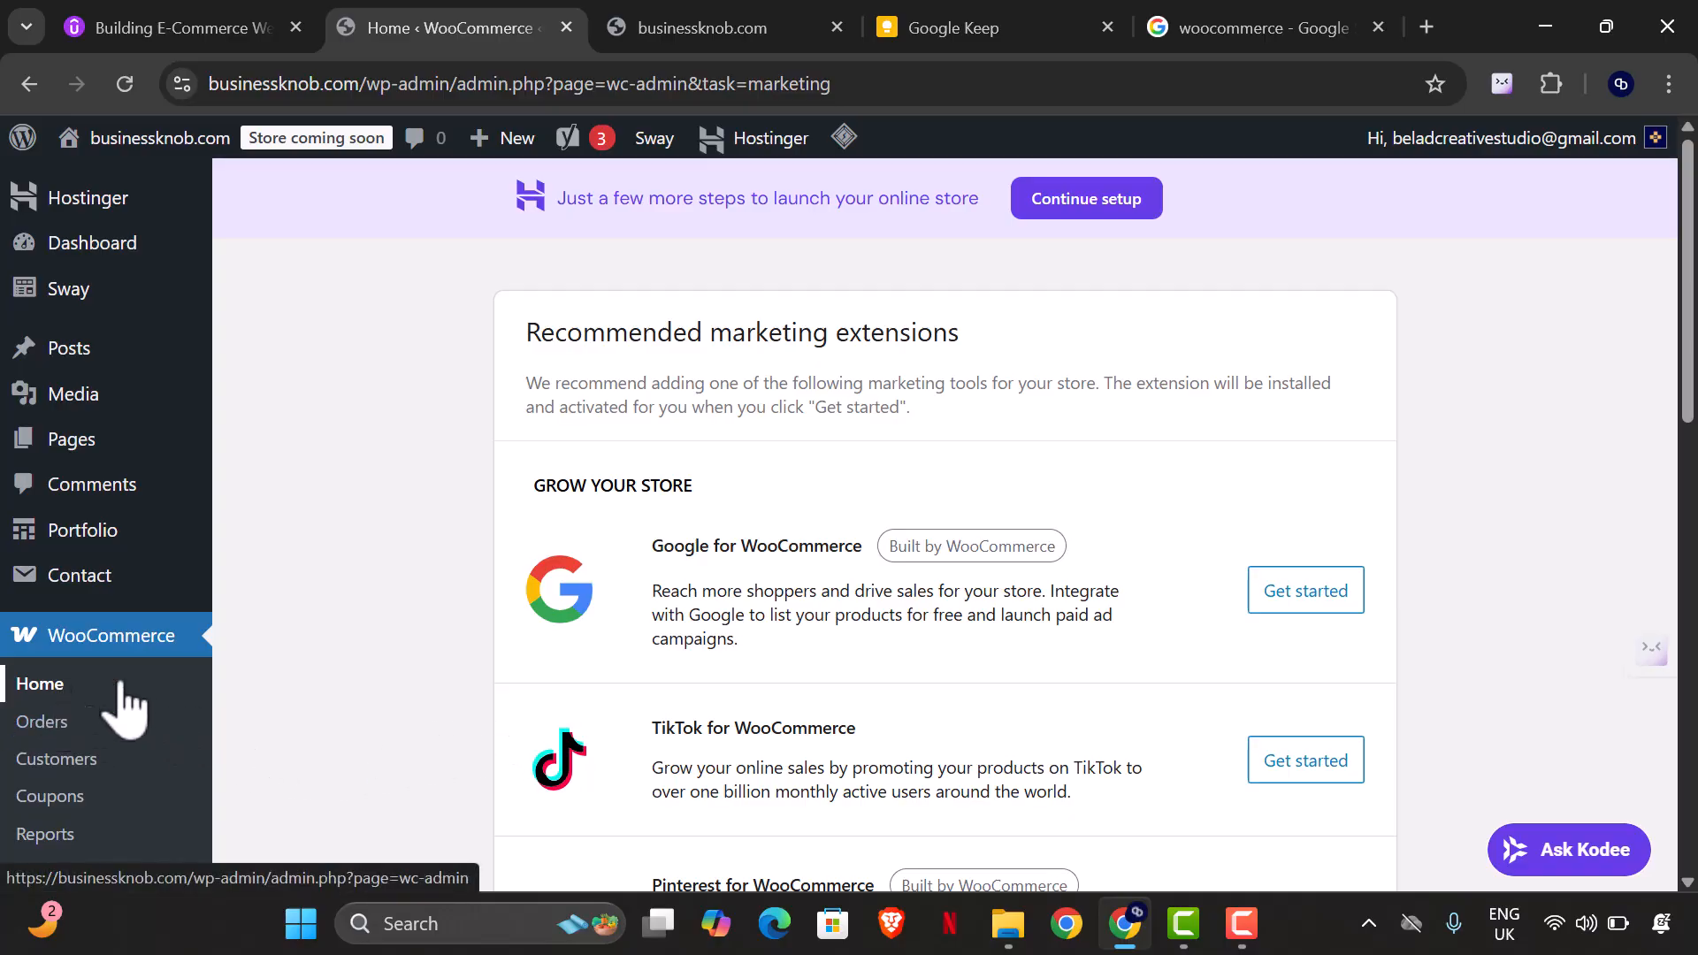
pyautogui.scroll(-10, 910, 614)
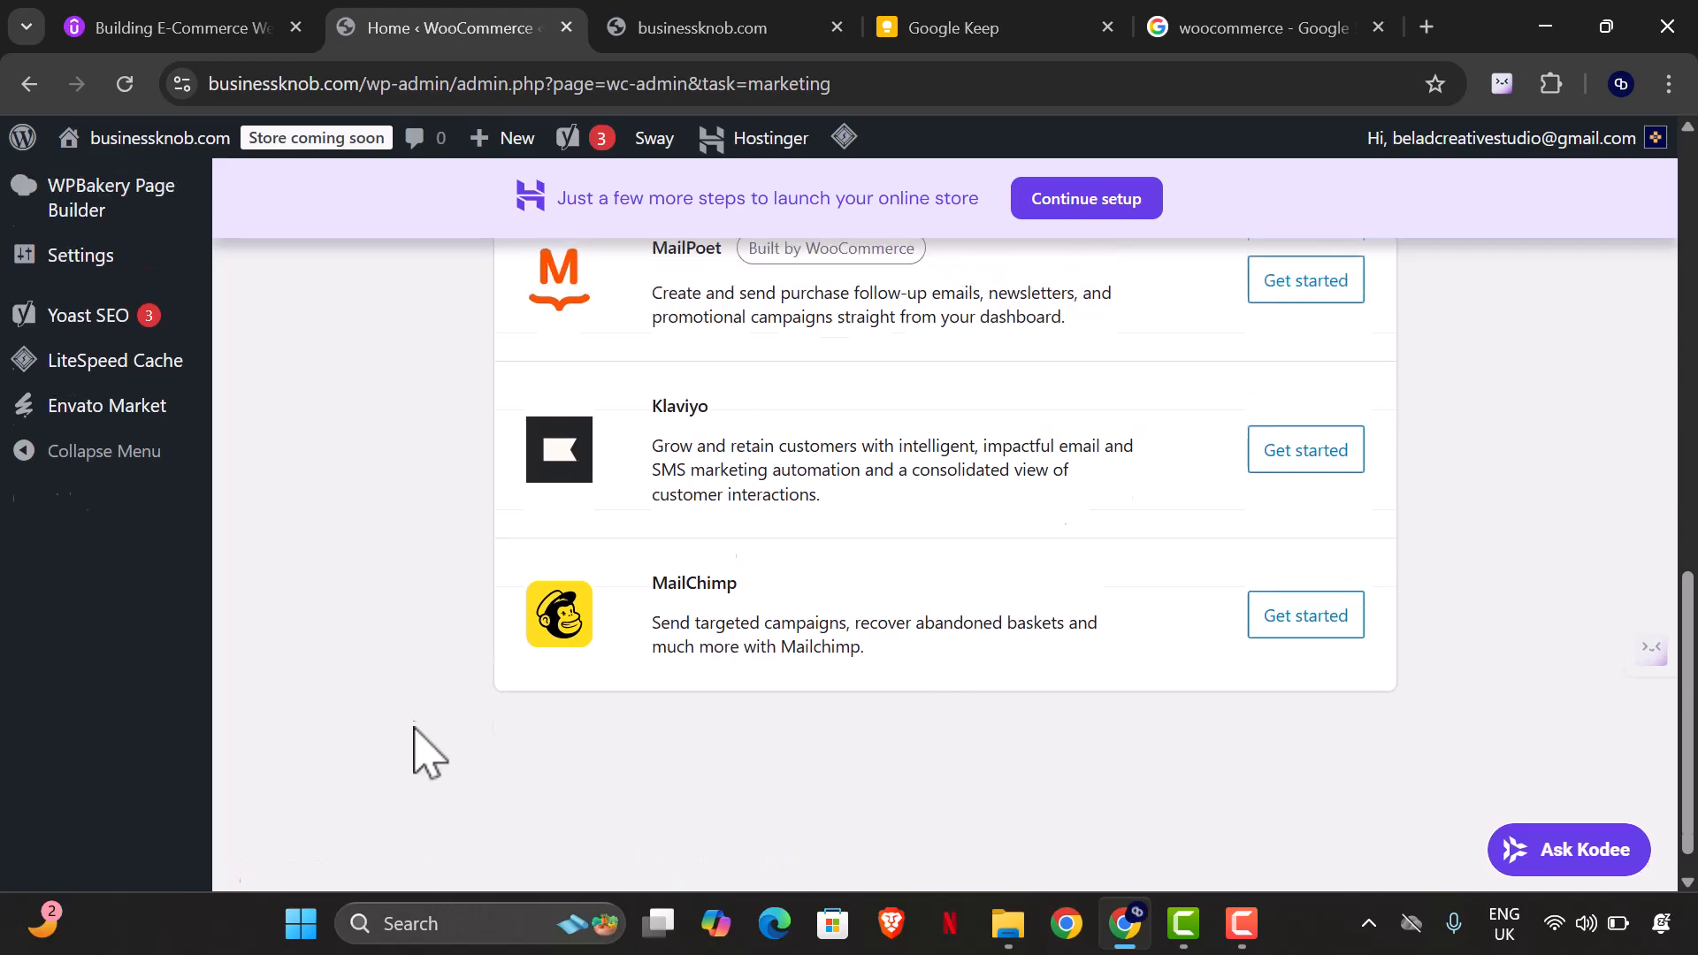
# - Open the WooCommerce Orders page and look through the suggested store tools
pyautogui.scroll(10, 420, 689)
pyautogui.click(60, 559)
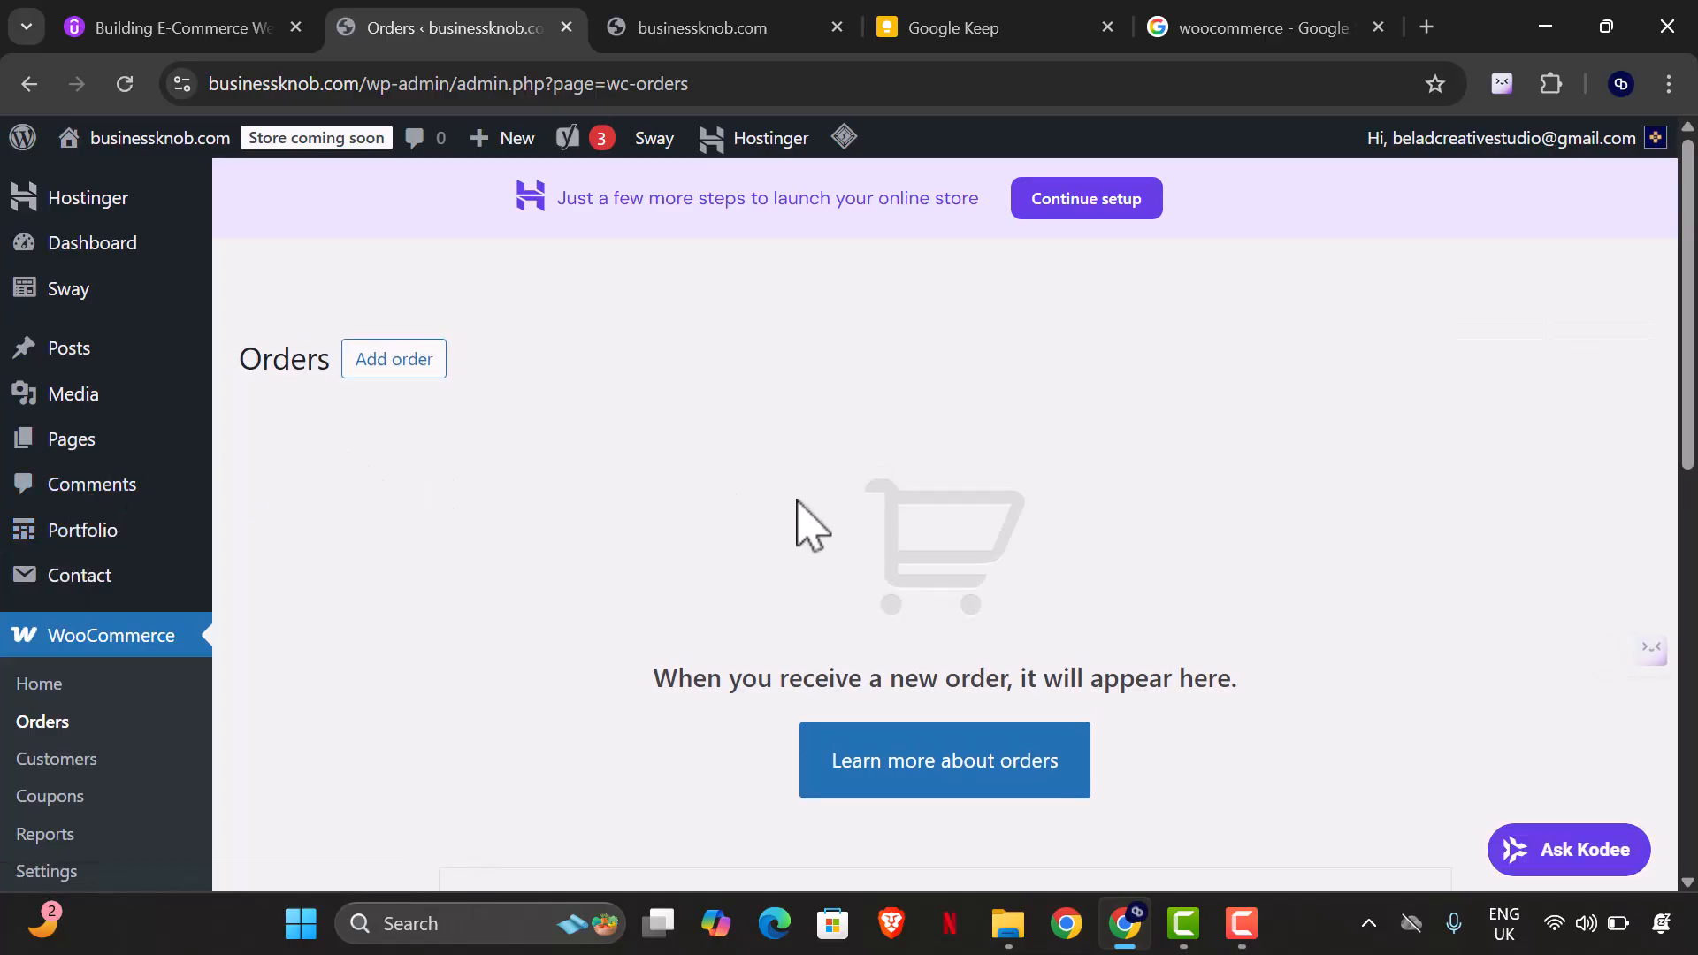
pyautogui.scroll(-4, 790, 492)
pyautogui.scroll(1, 847, 543)
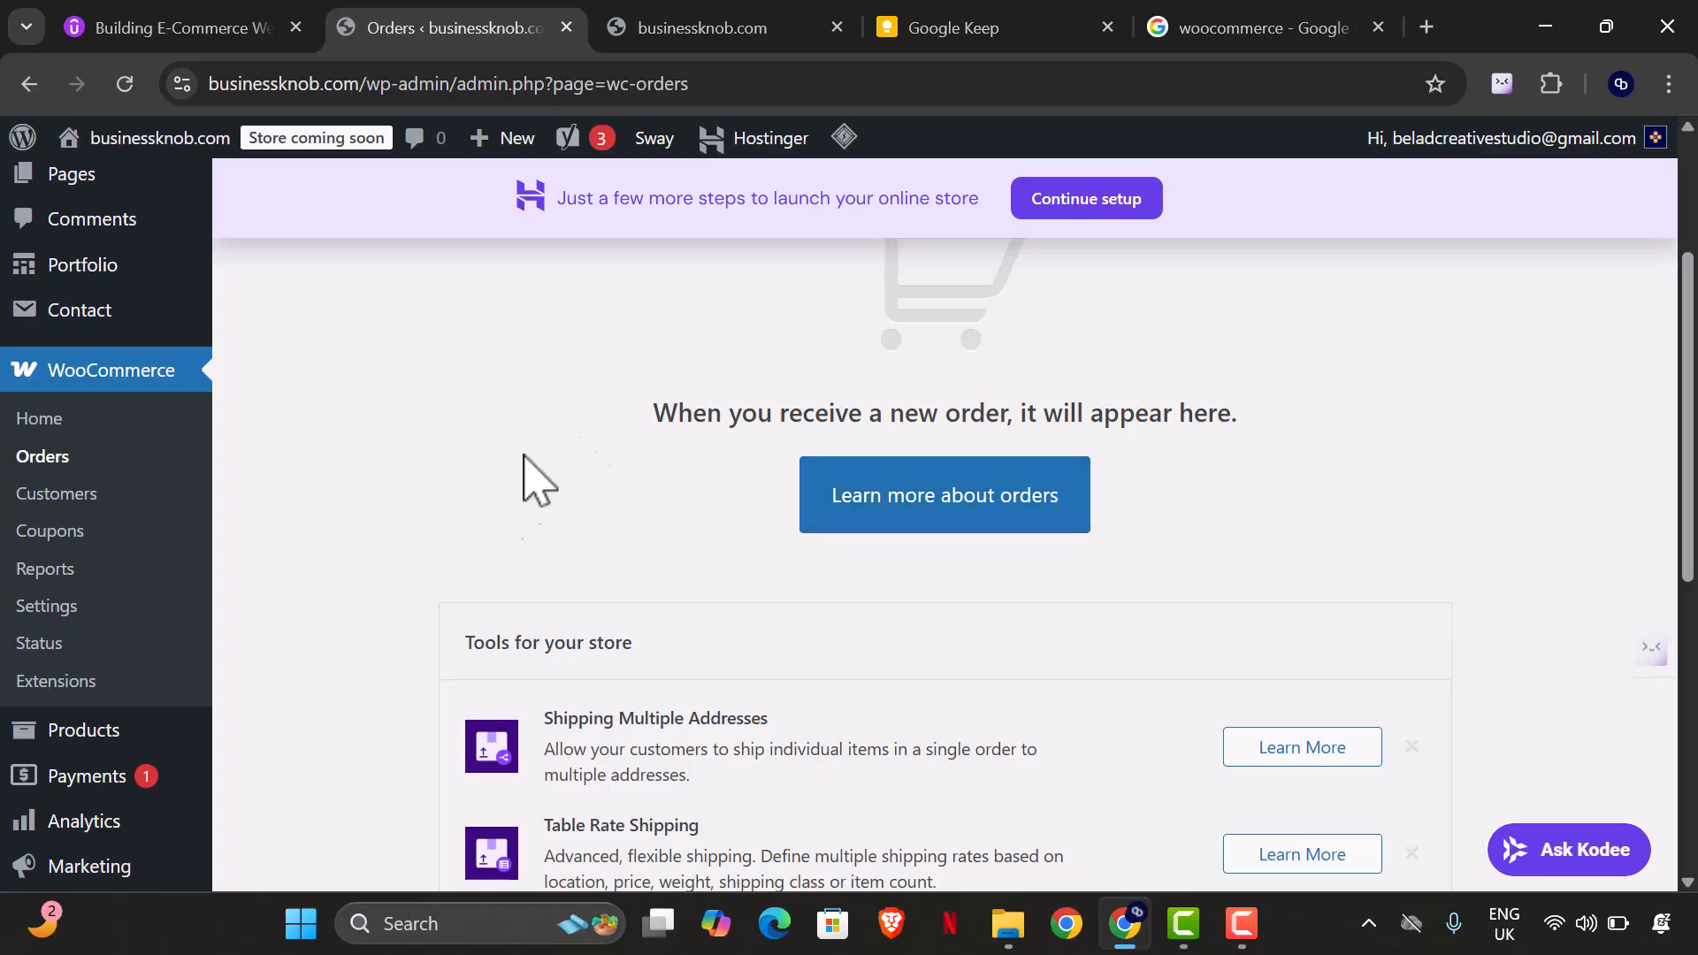
# - View the WooCommerce customers list and open the coupons list
pyautogui.scroll(3, 619, 495)
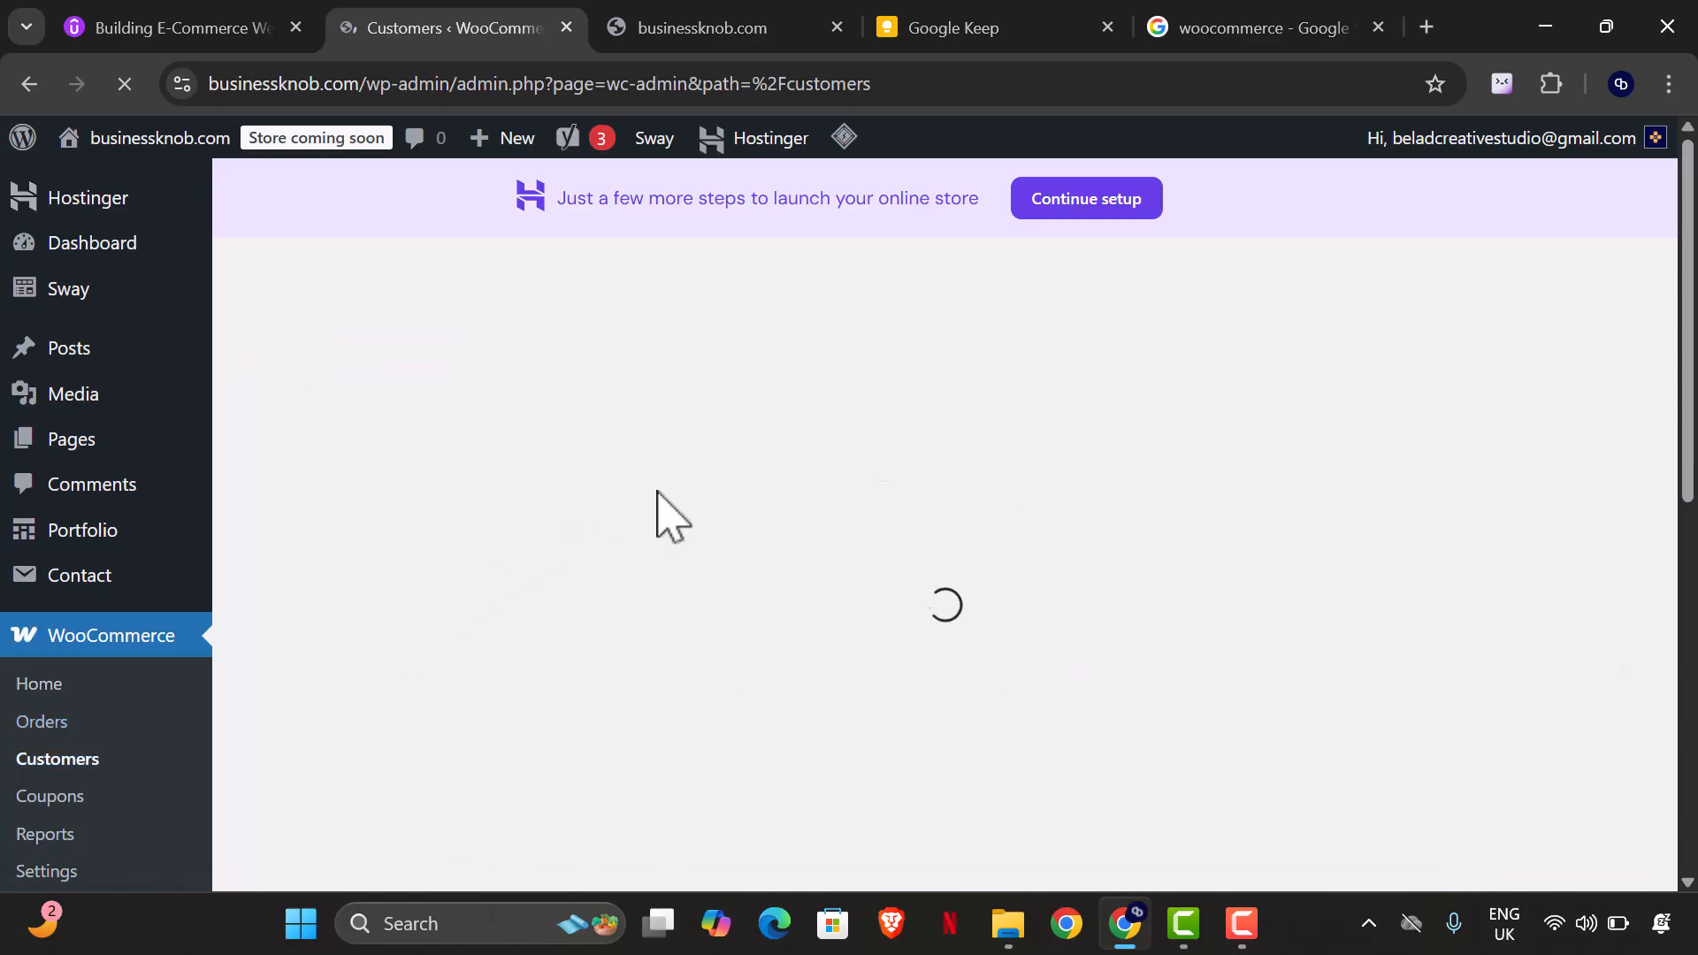
pyautogui.scroll(-1, 549, 522)
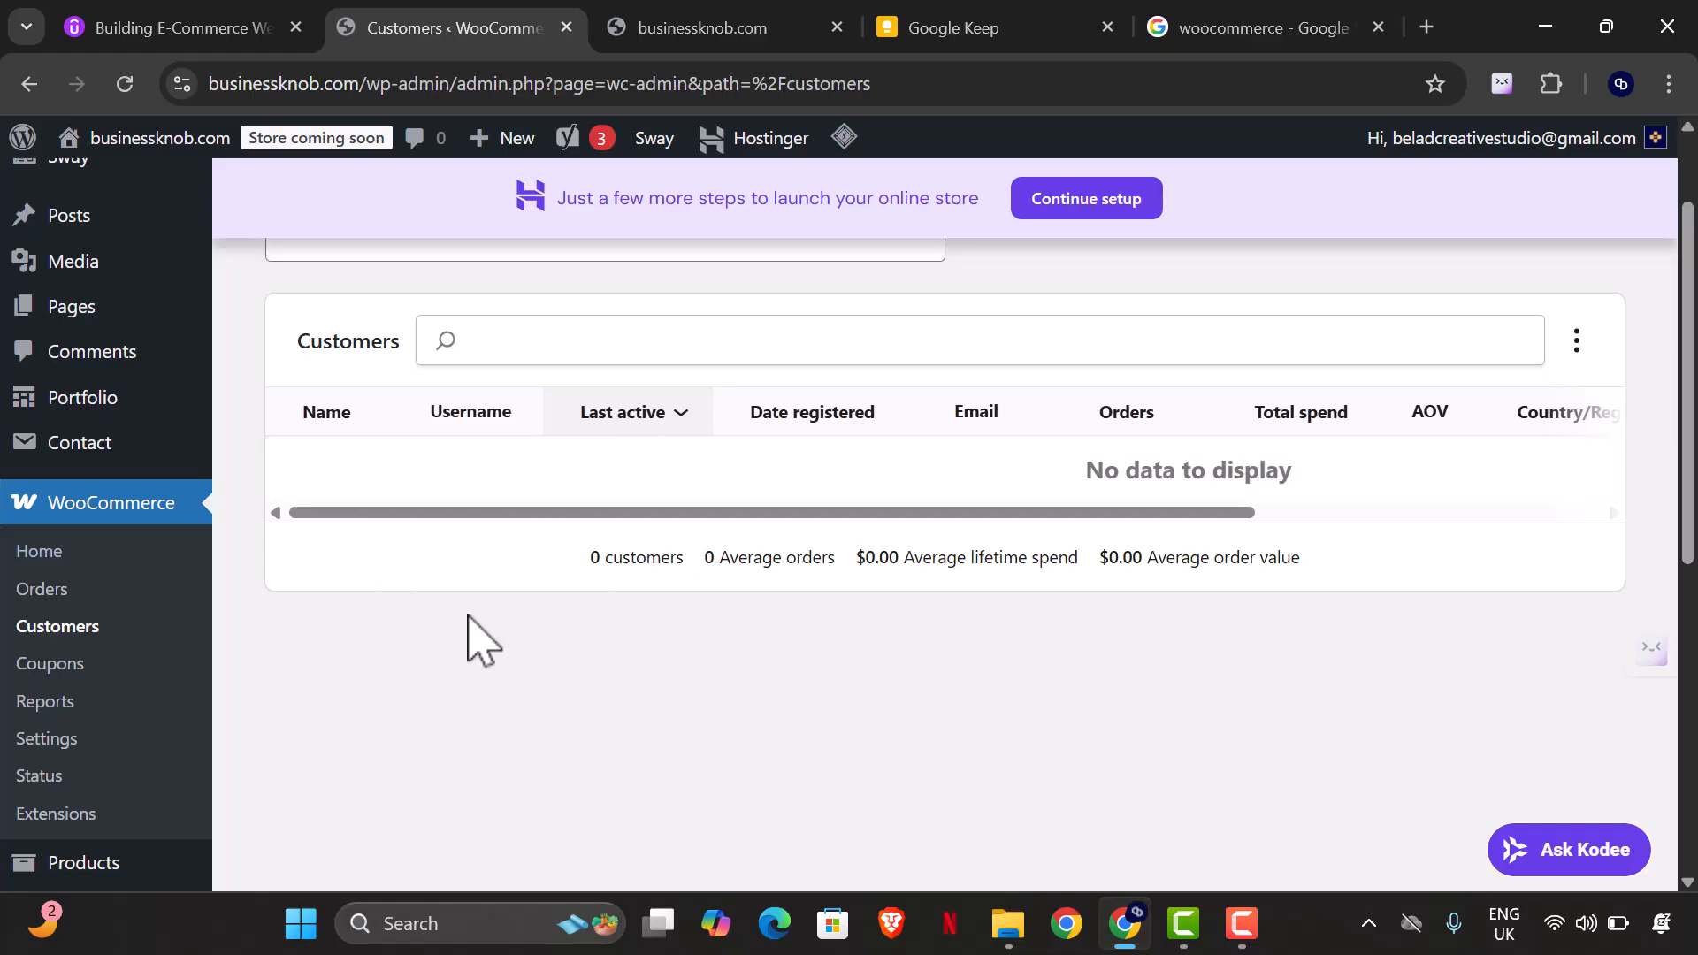
pyautogui.click(910, 429)
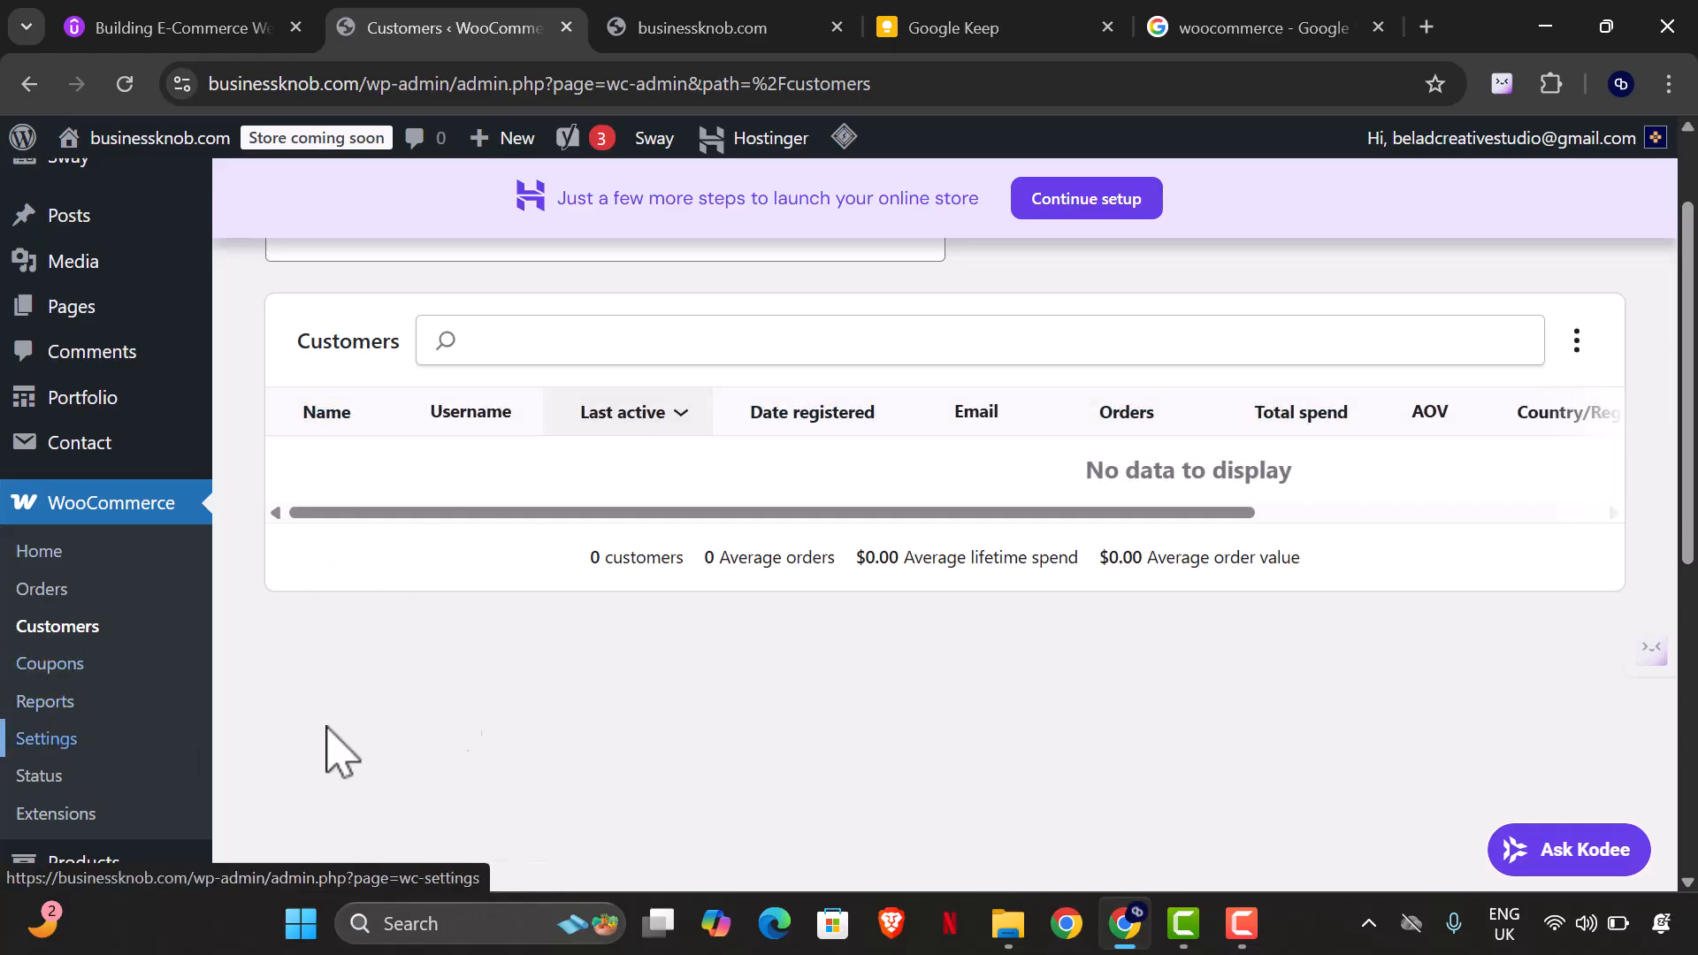
pyautogui.click(60, 671)
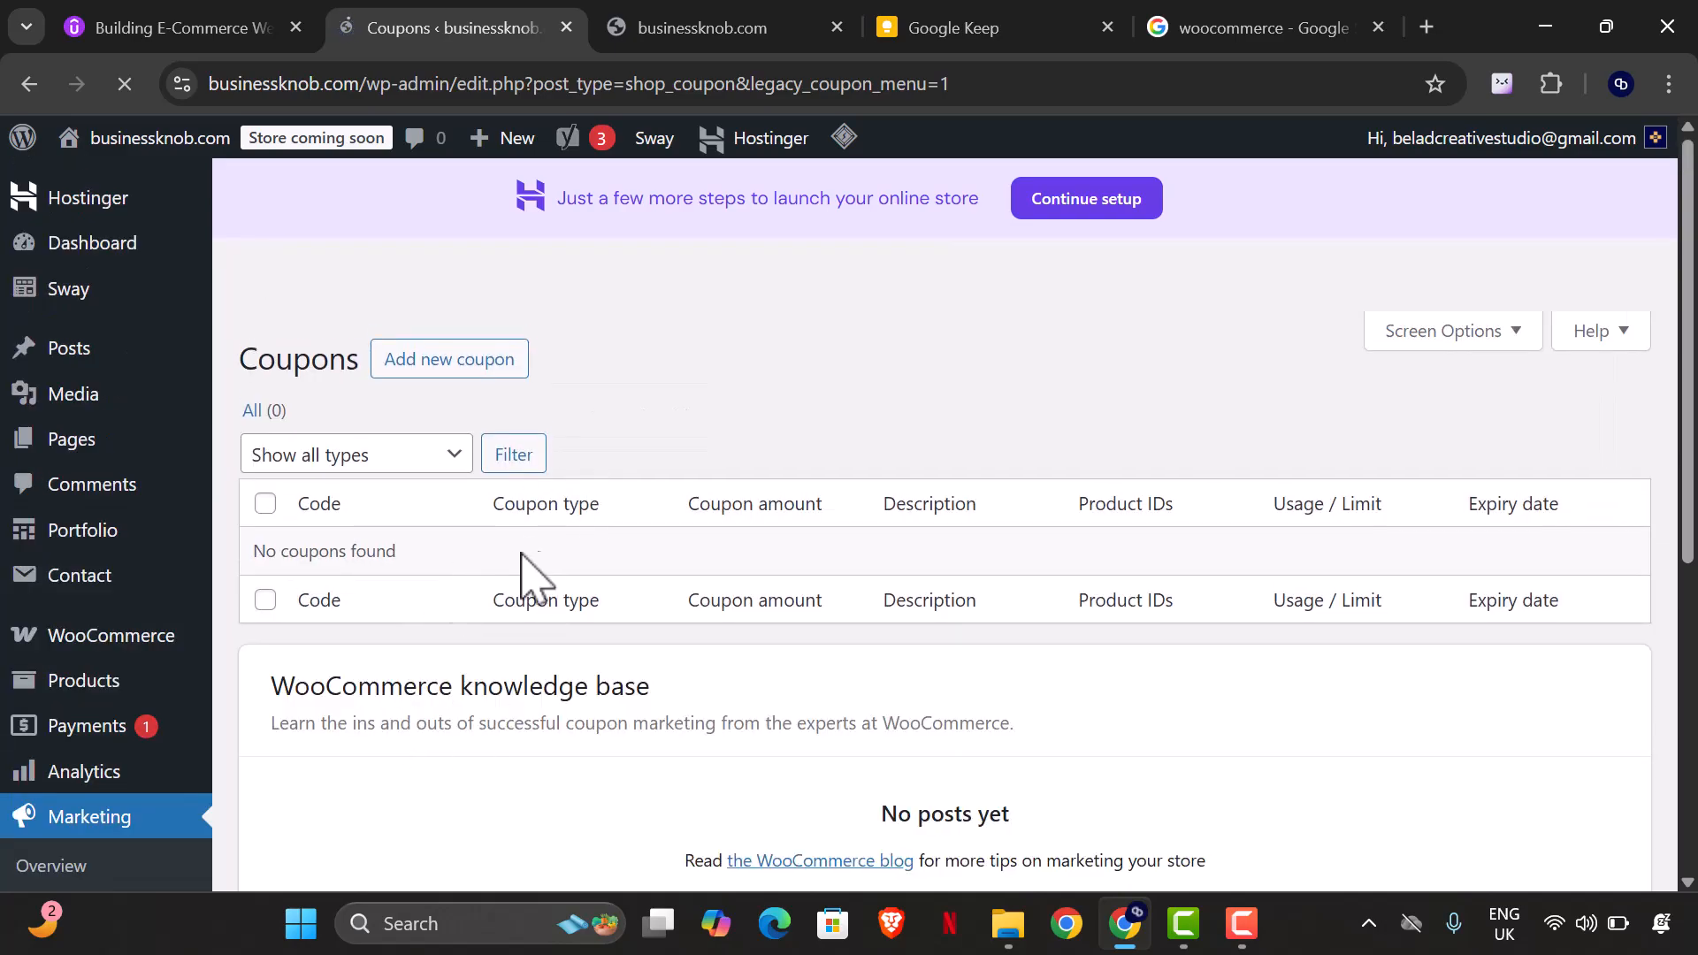
# - Look through the Coupons page, including the recommended coupon extensions and the WooCommerce knowledge base articles
pyautogui.scroll(-3, 807, 568)
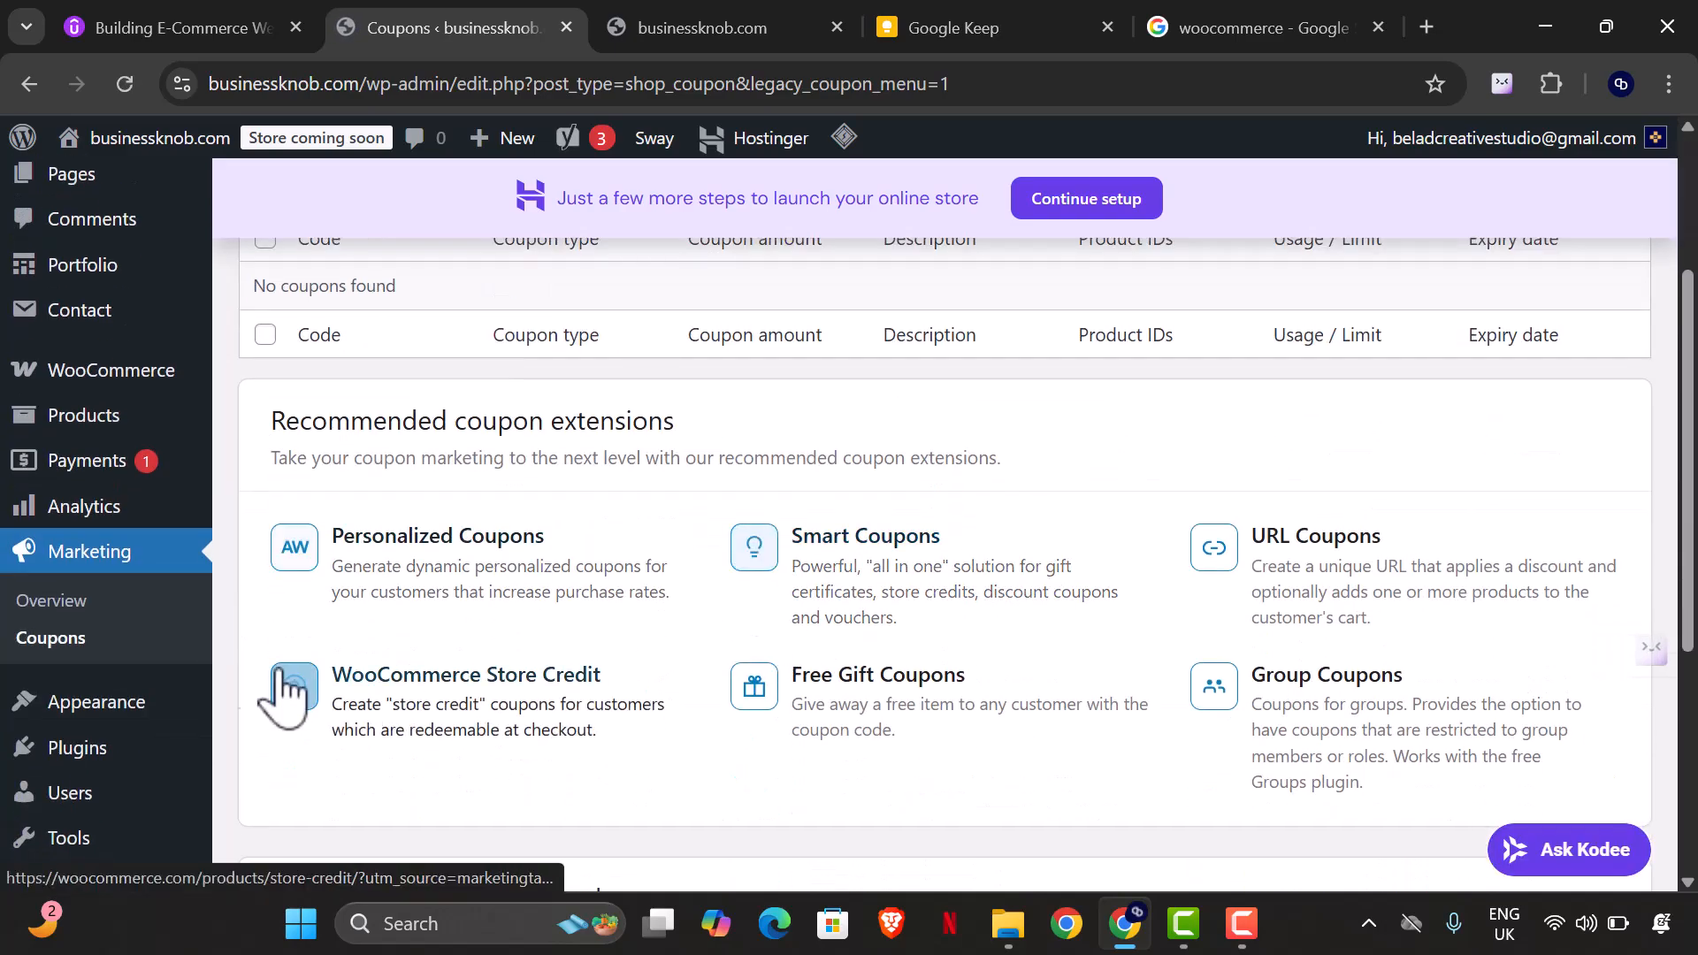
pyautogui.scroll(3, 353, 682)
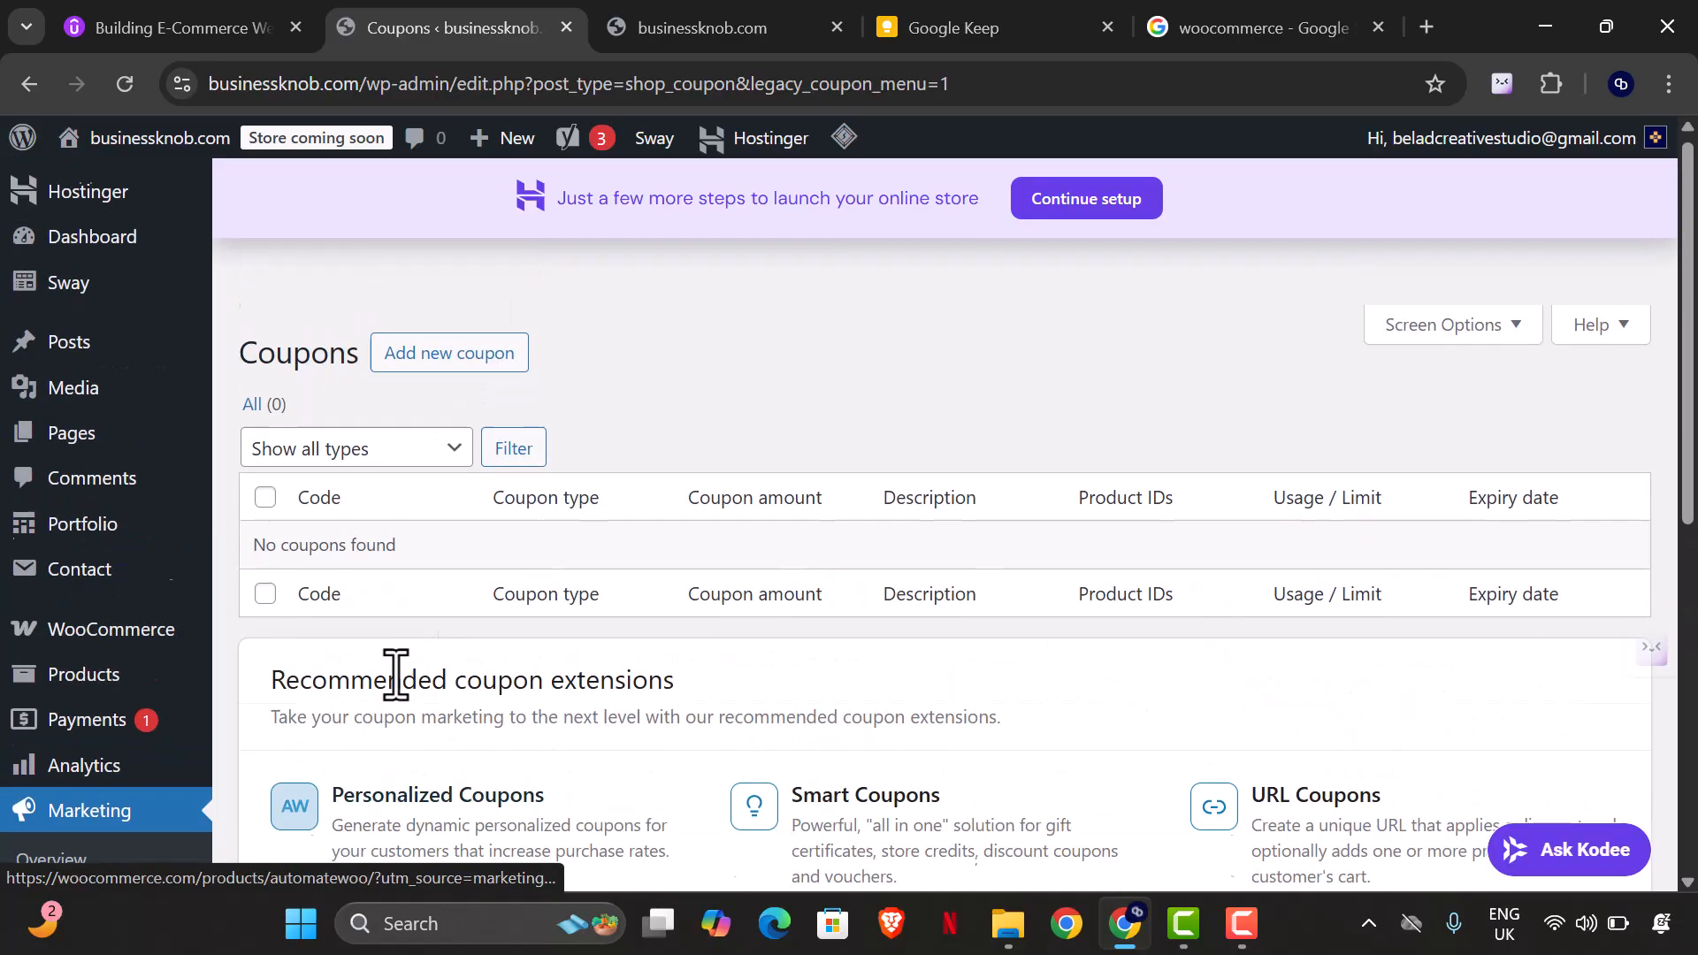
pyautogui.scroll(-3, 124, 677)
pyautogui.scroll(-4, 124, 676)
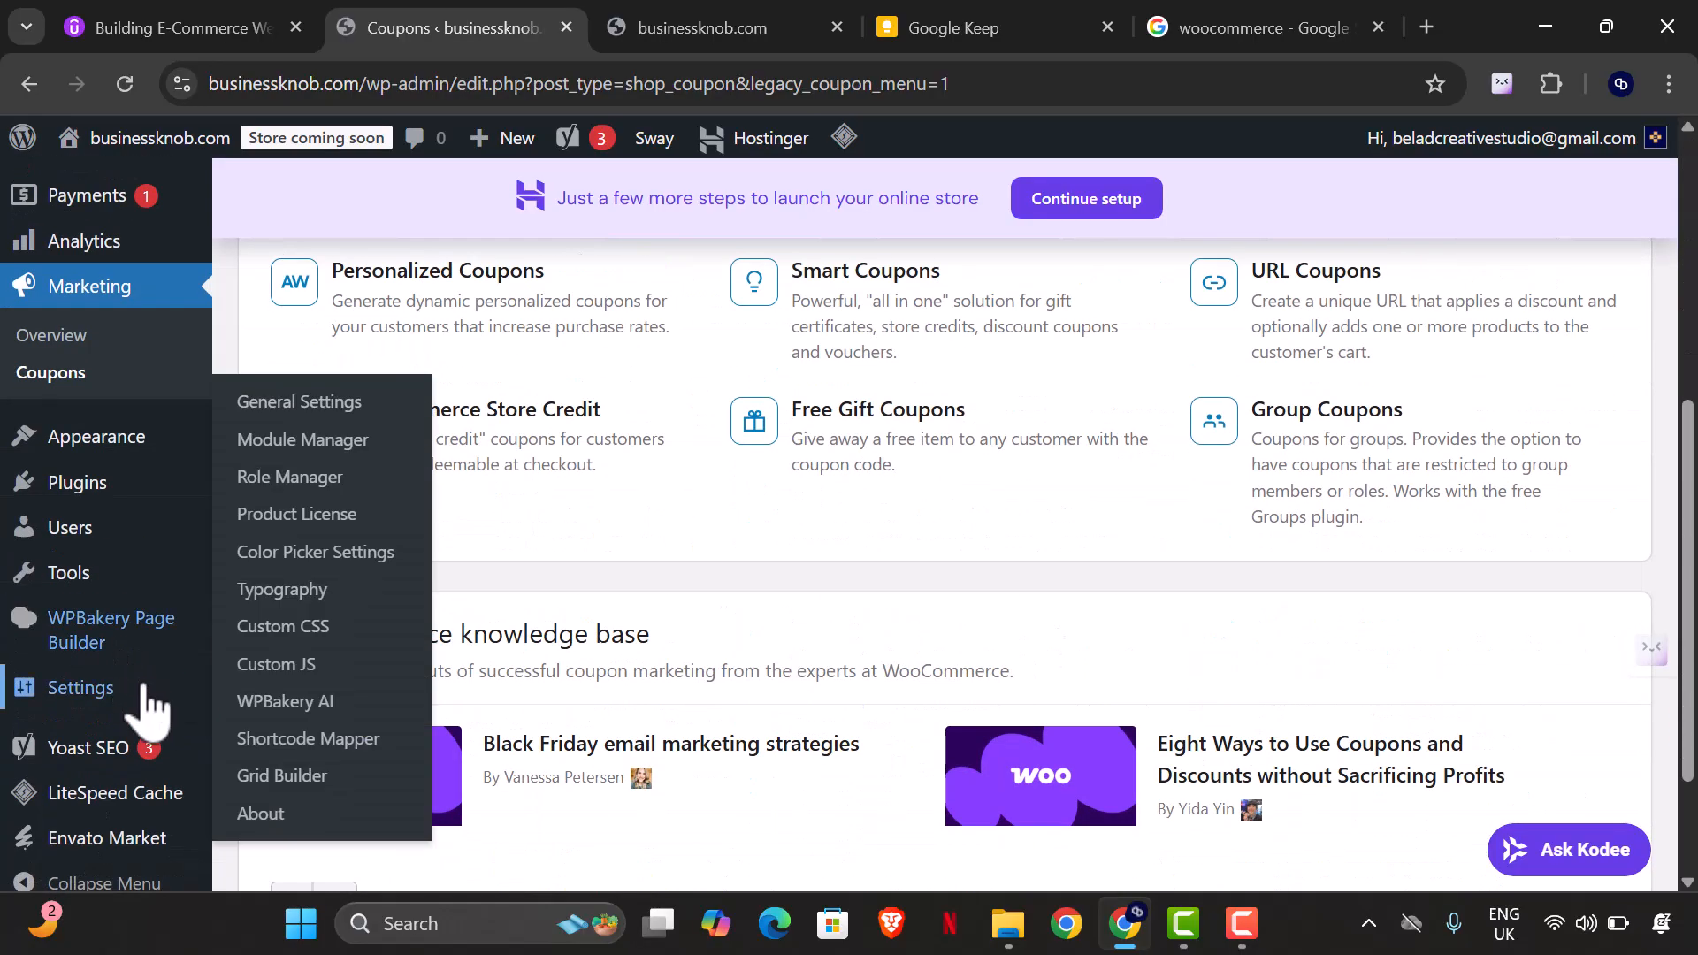
pyautogui.scroll(6, 141, 708)
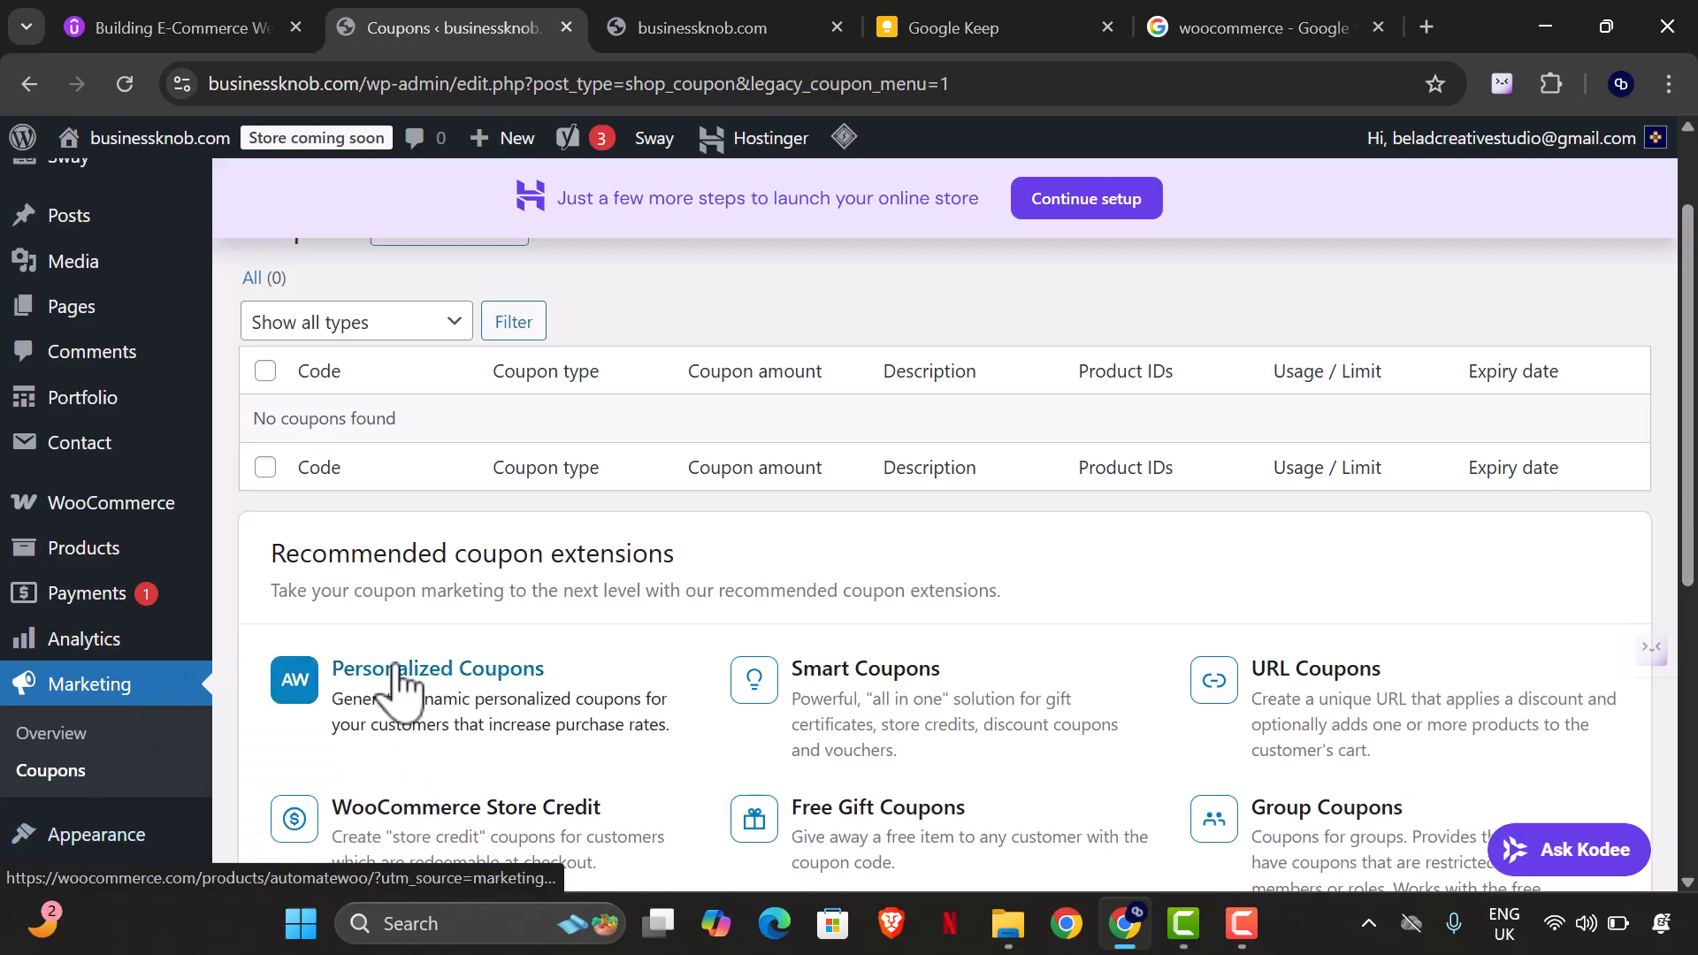
pyautogui.scroll(-3, 667, 652)
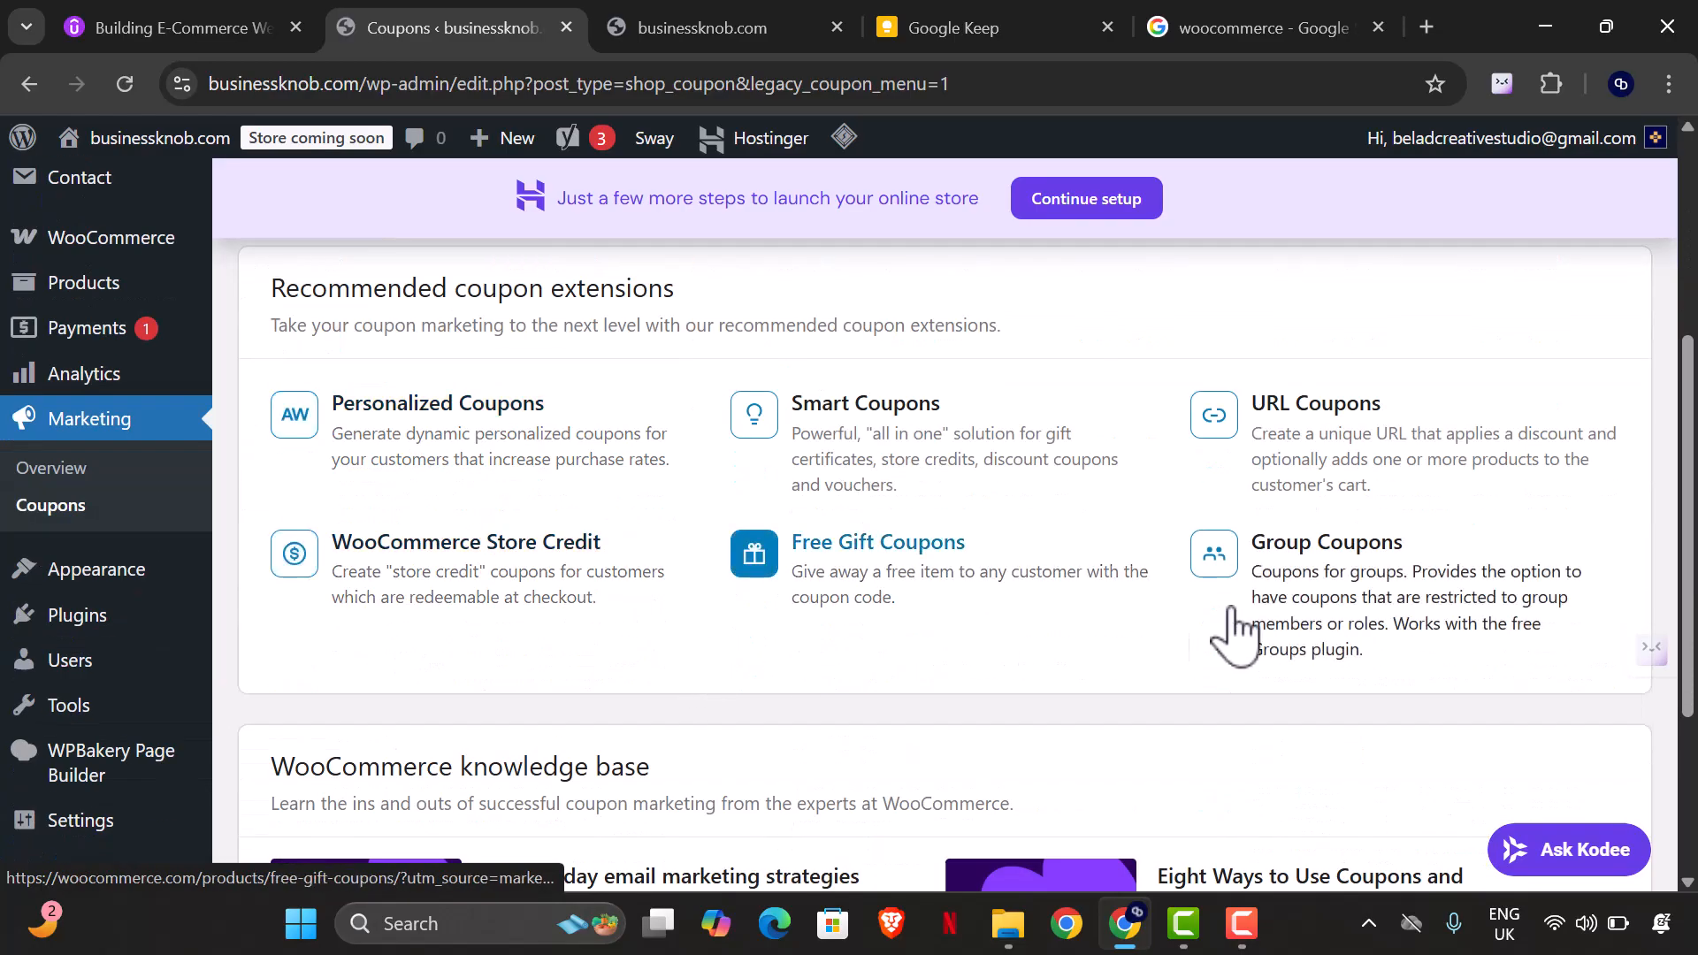
pyautogui.scroll(-3, 711, 756)
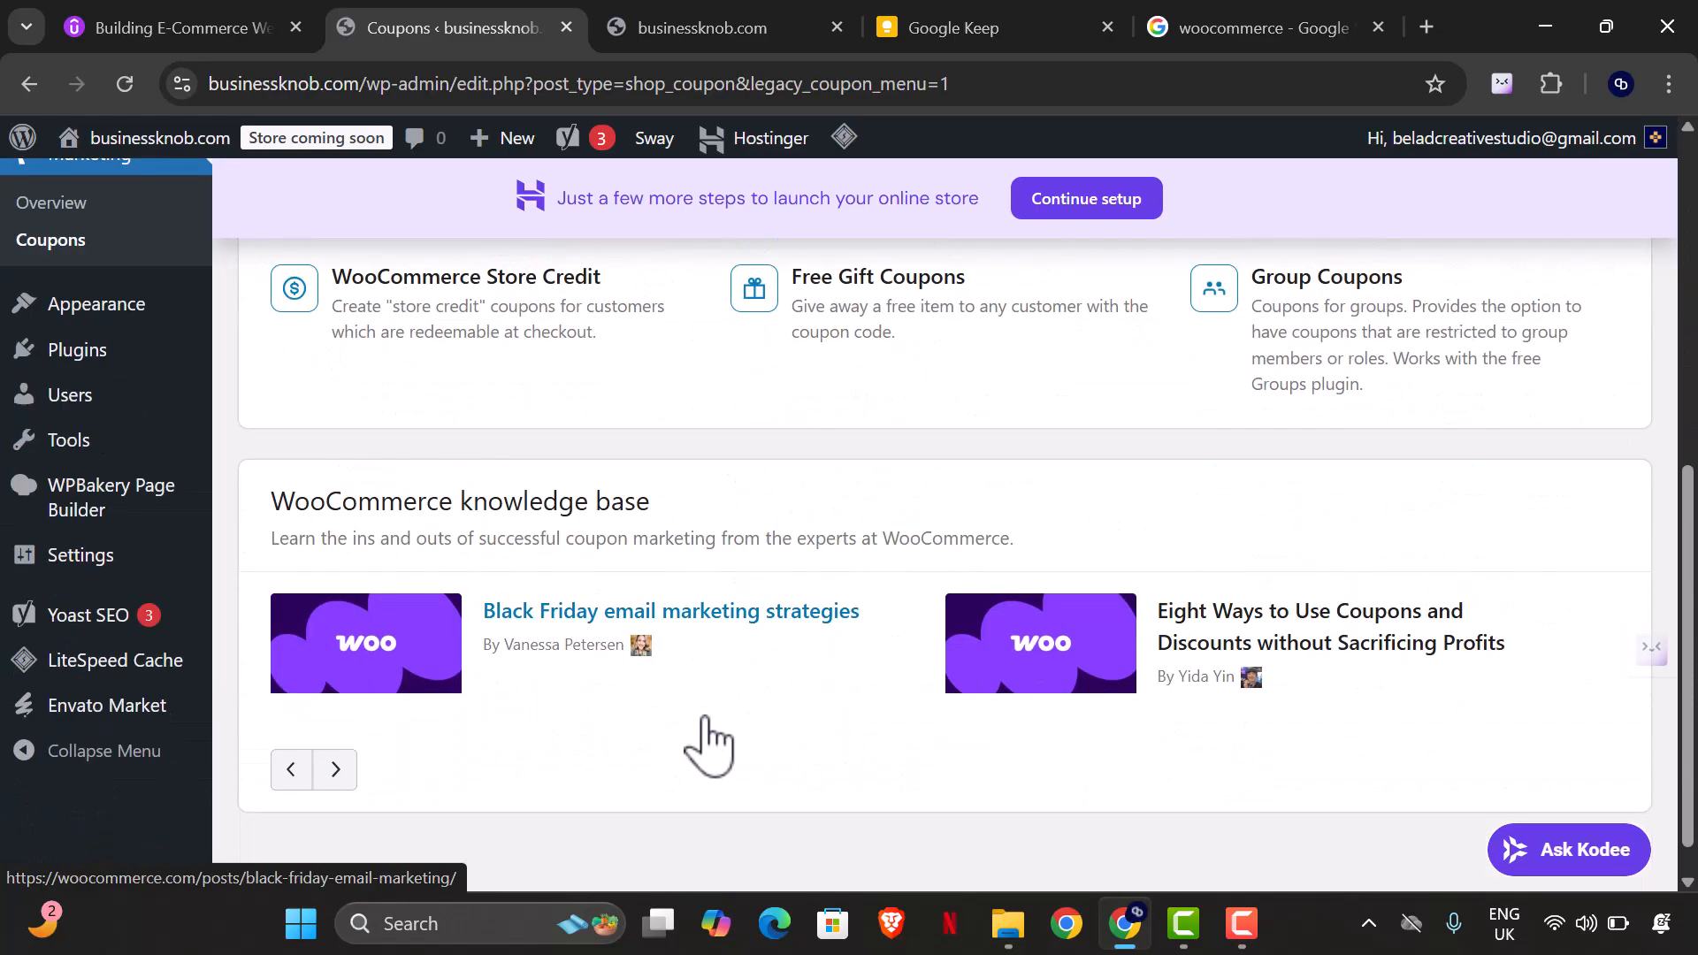
pyautogui.scroll(4, 708, 743)
pyautogui.scroll(-4, 699, 739)
pyautogui.scroll(8, 694, 715)
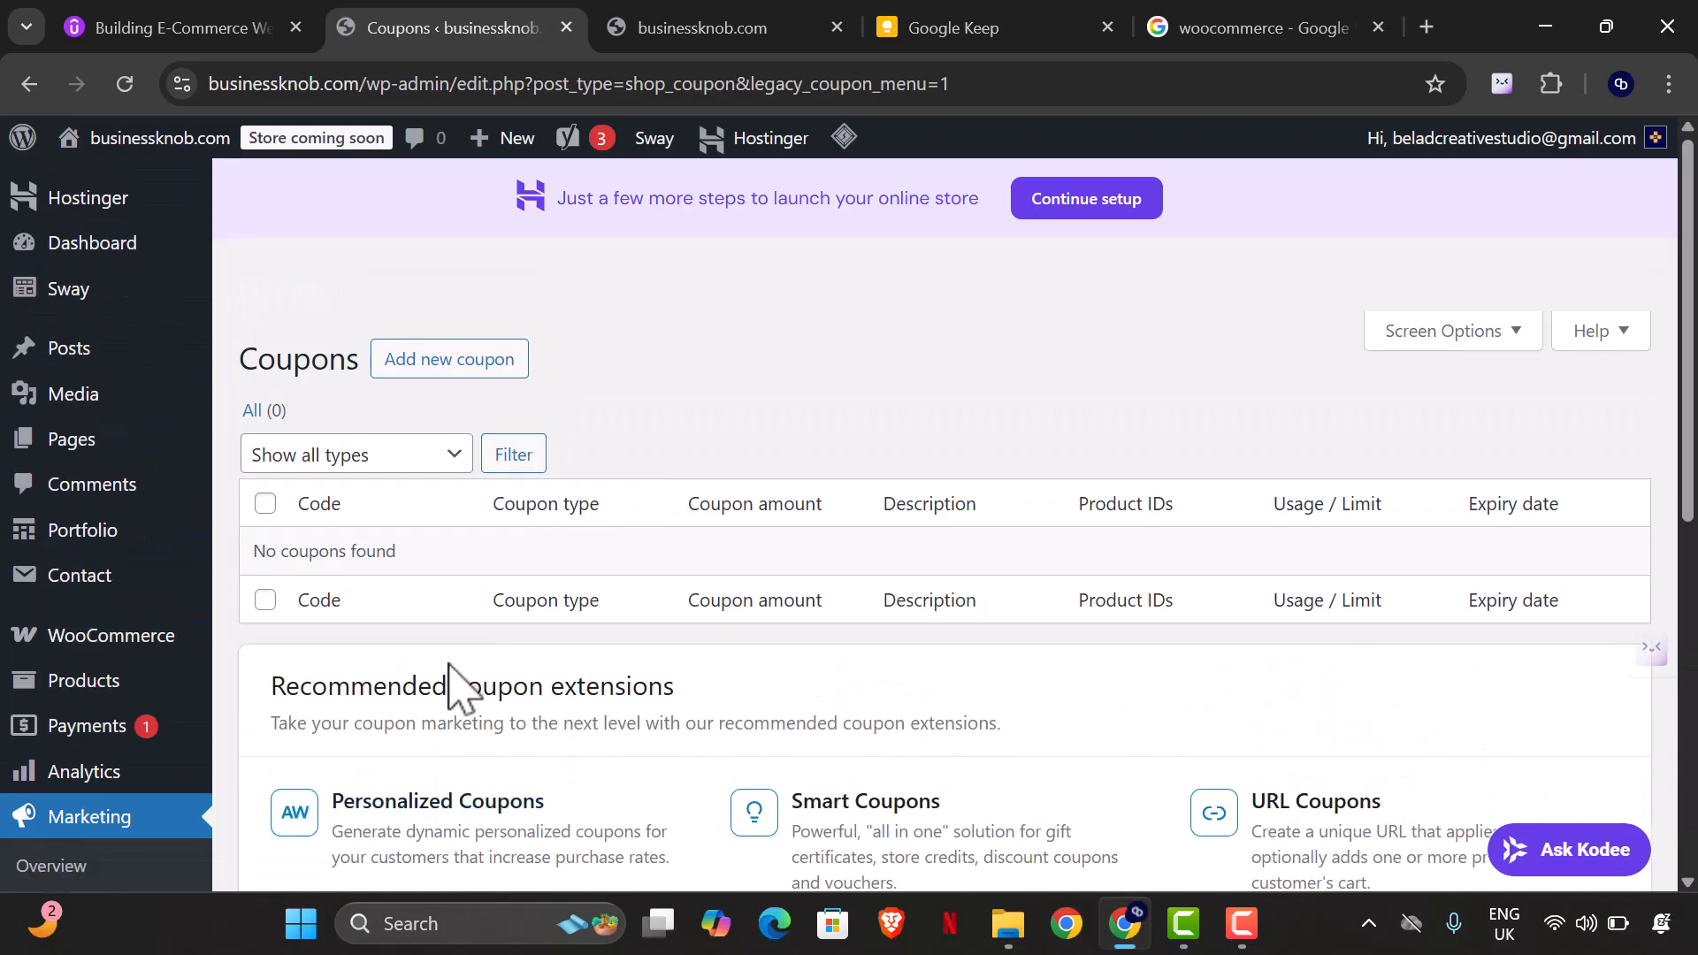
# - Open the WooCommerce reports and review the sales by date figures for the last 7 days
pyautogui.moveTo(169, 683)
pyautogui.scroll(-1, 168, 698)
pyautogui.moveTo(133, 505)
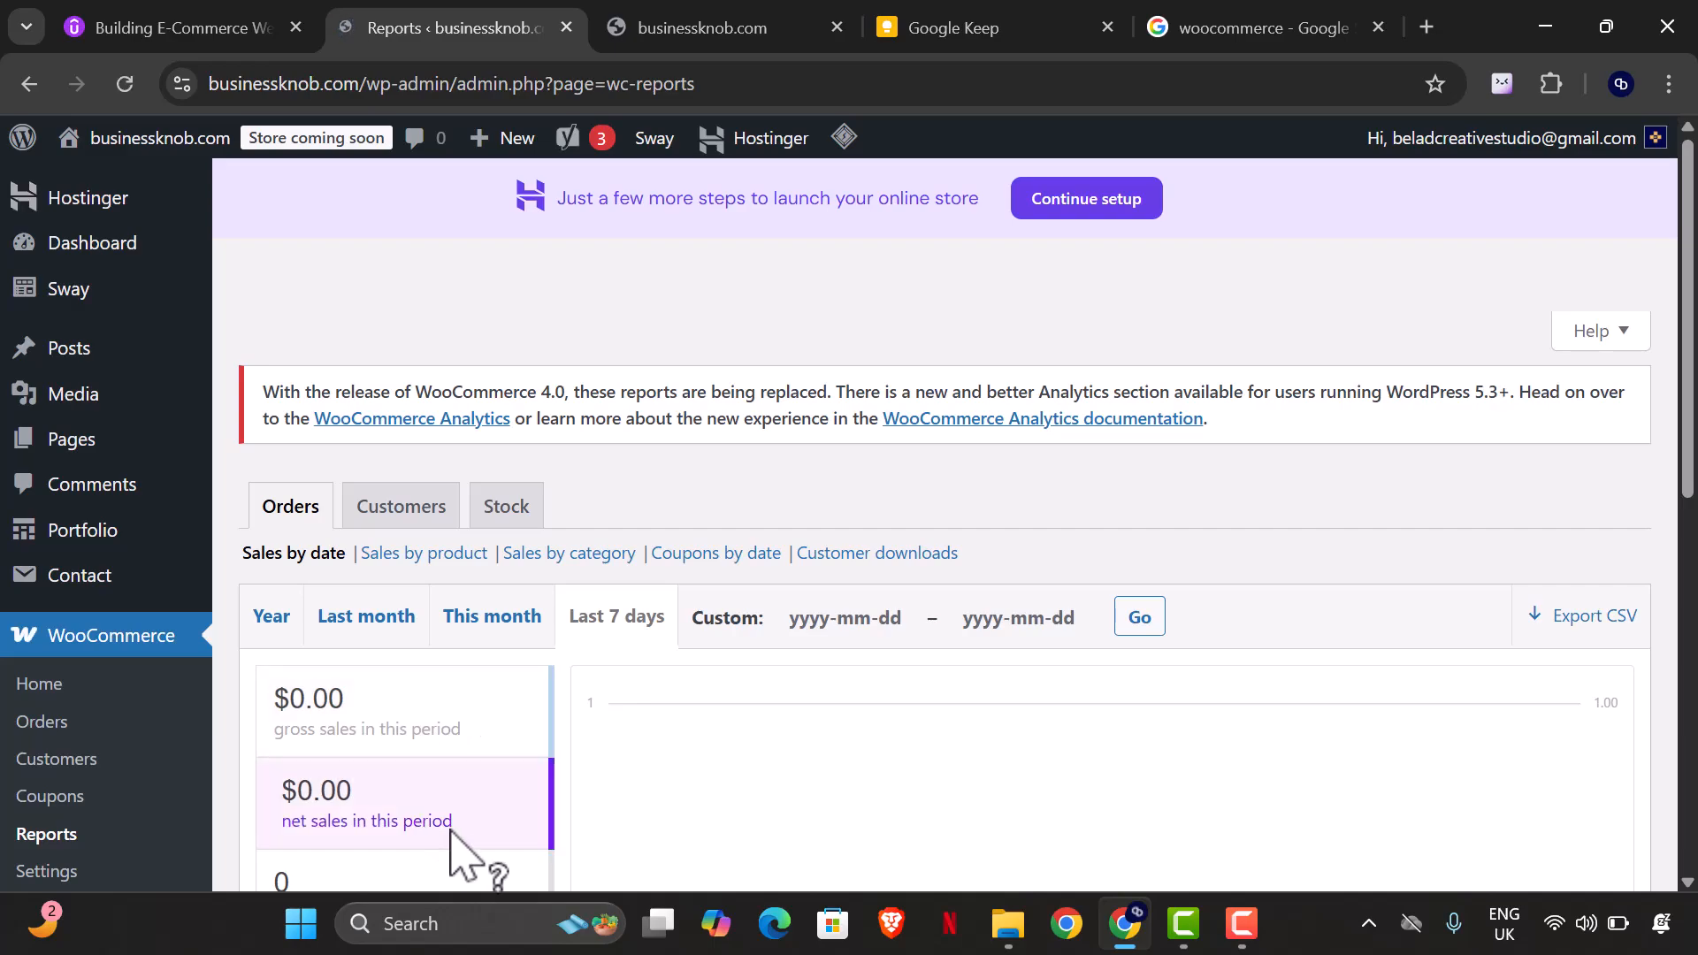
pyautogui.scroll(-3, 417, 827)
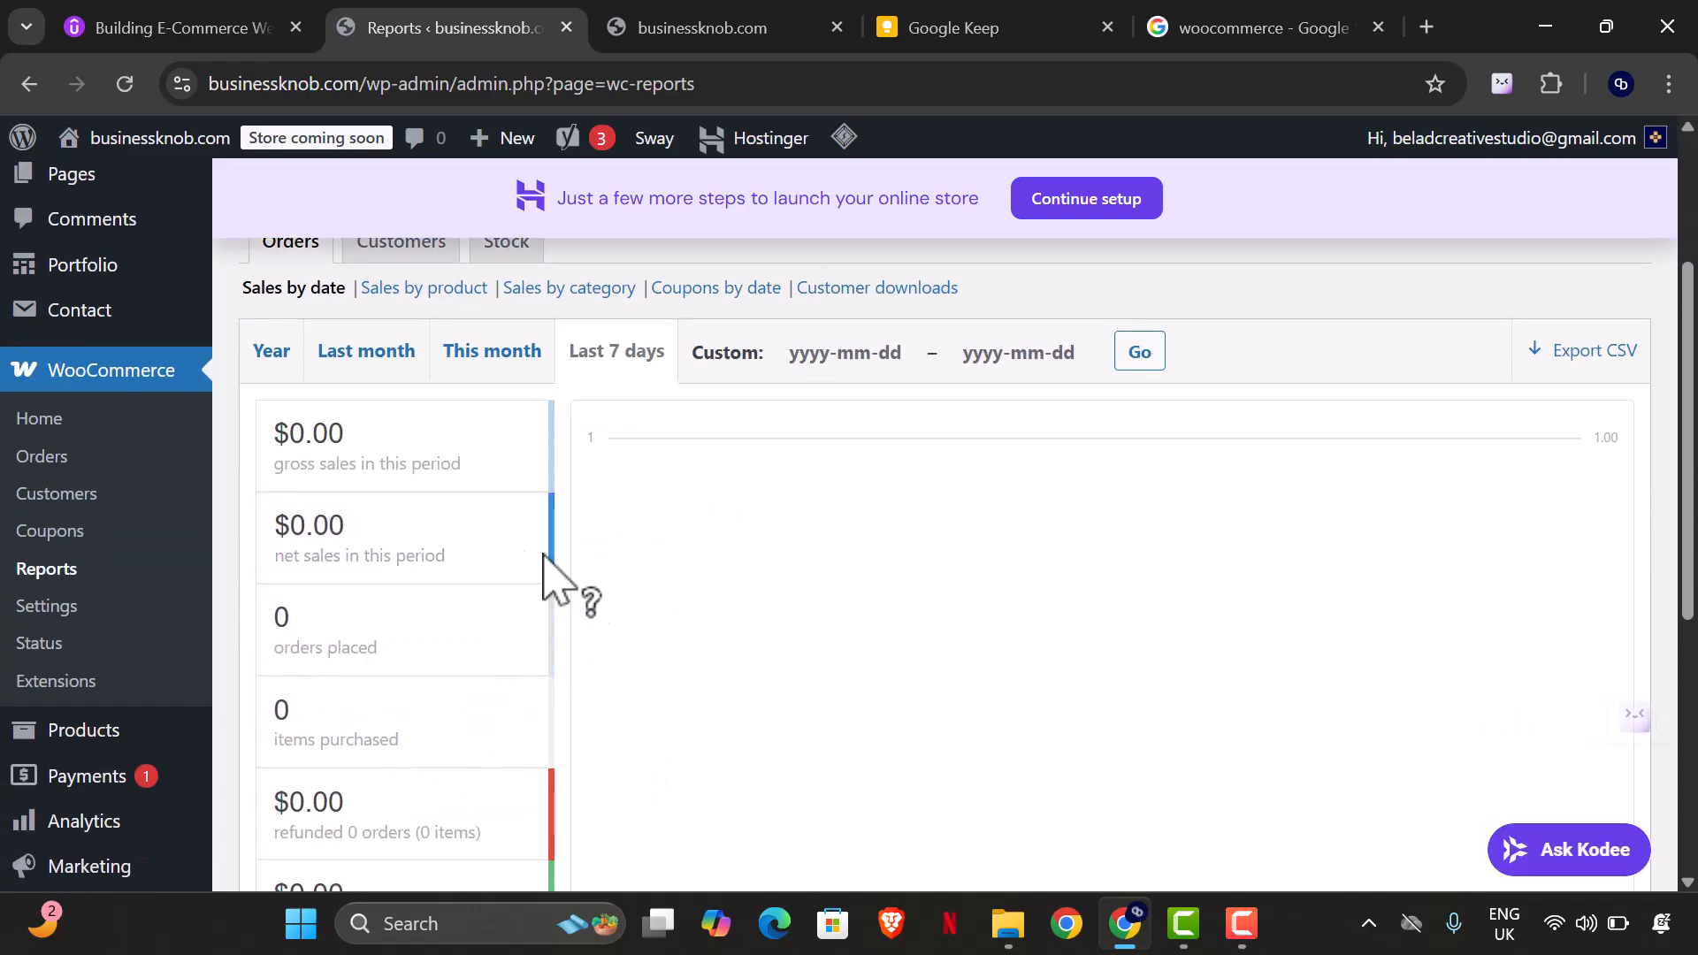
pyautogui.scroll(-3, 417, 689)
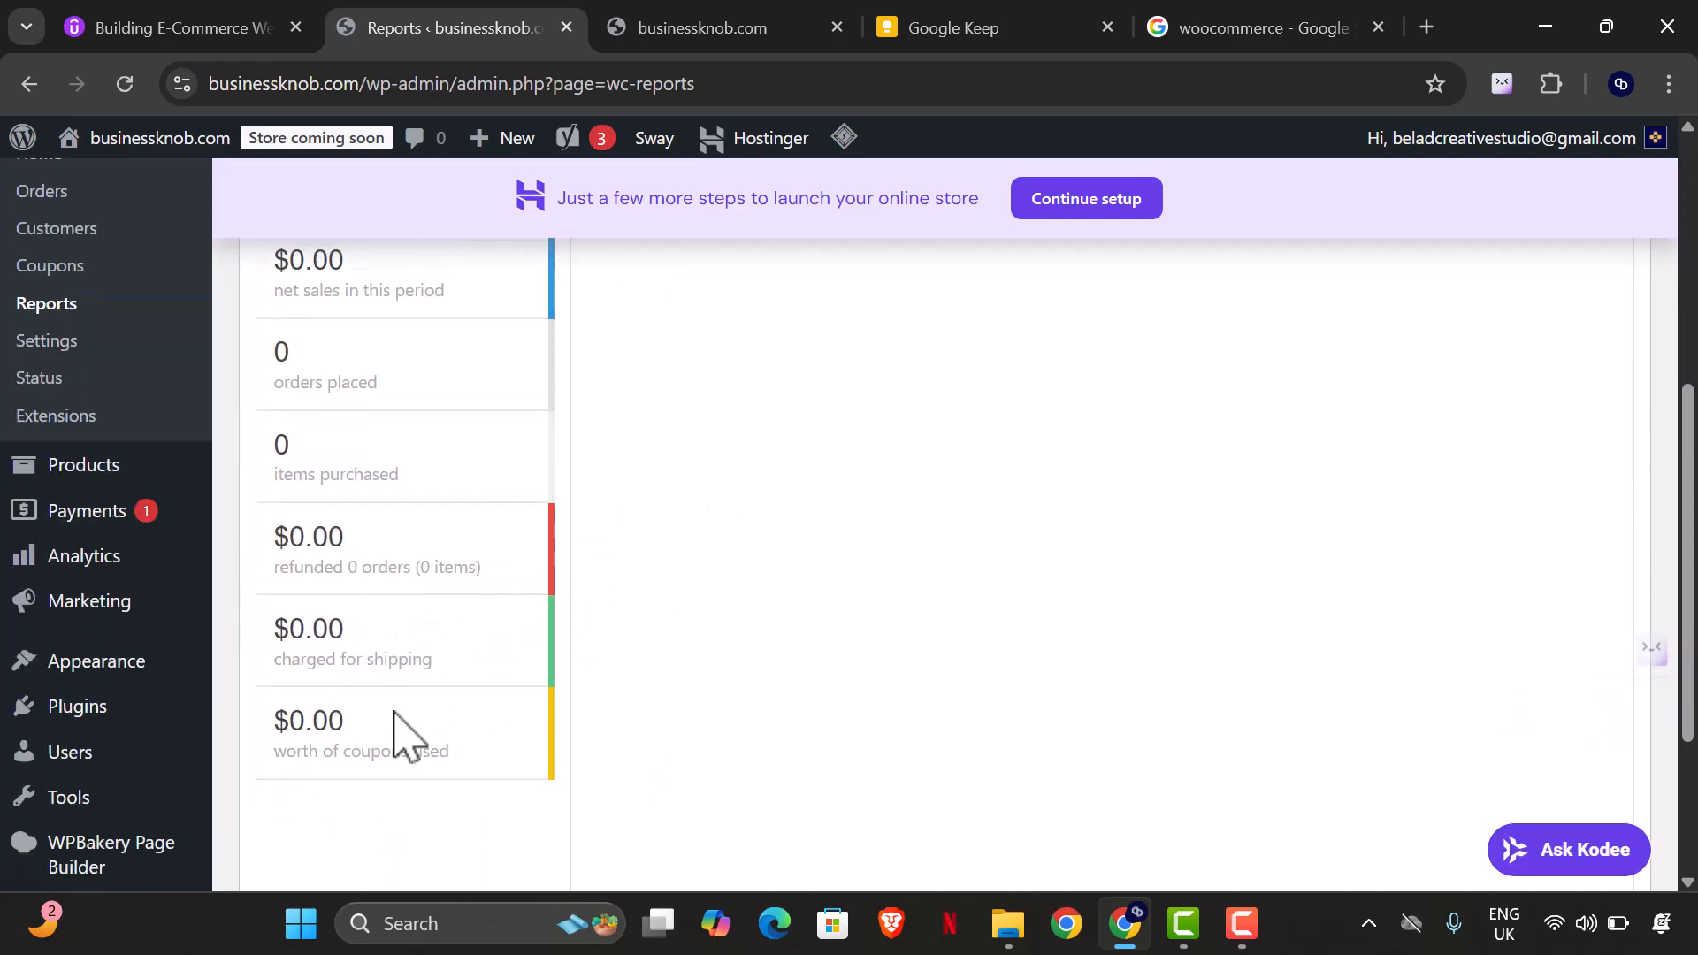
pyautogui.scroll(-2, 395, 725)
pyautogui.scroll(2, 440, 623)
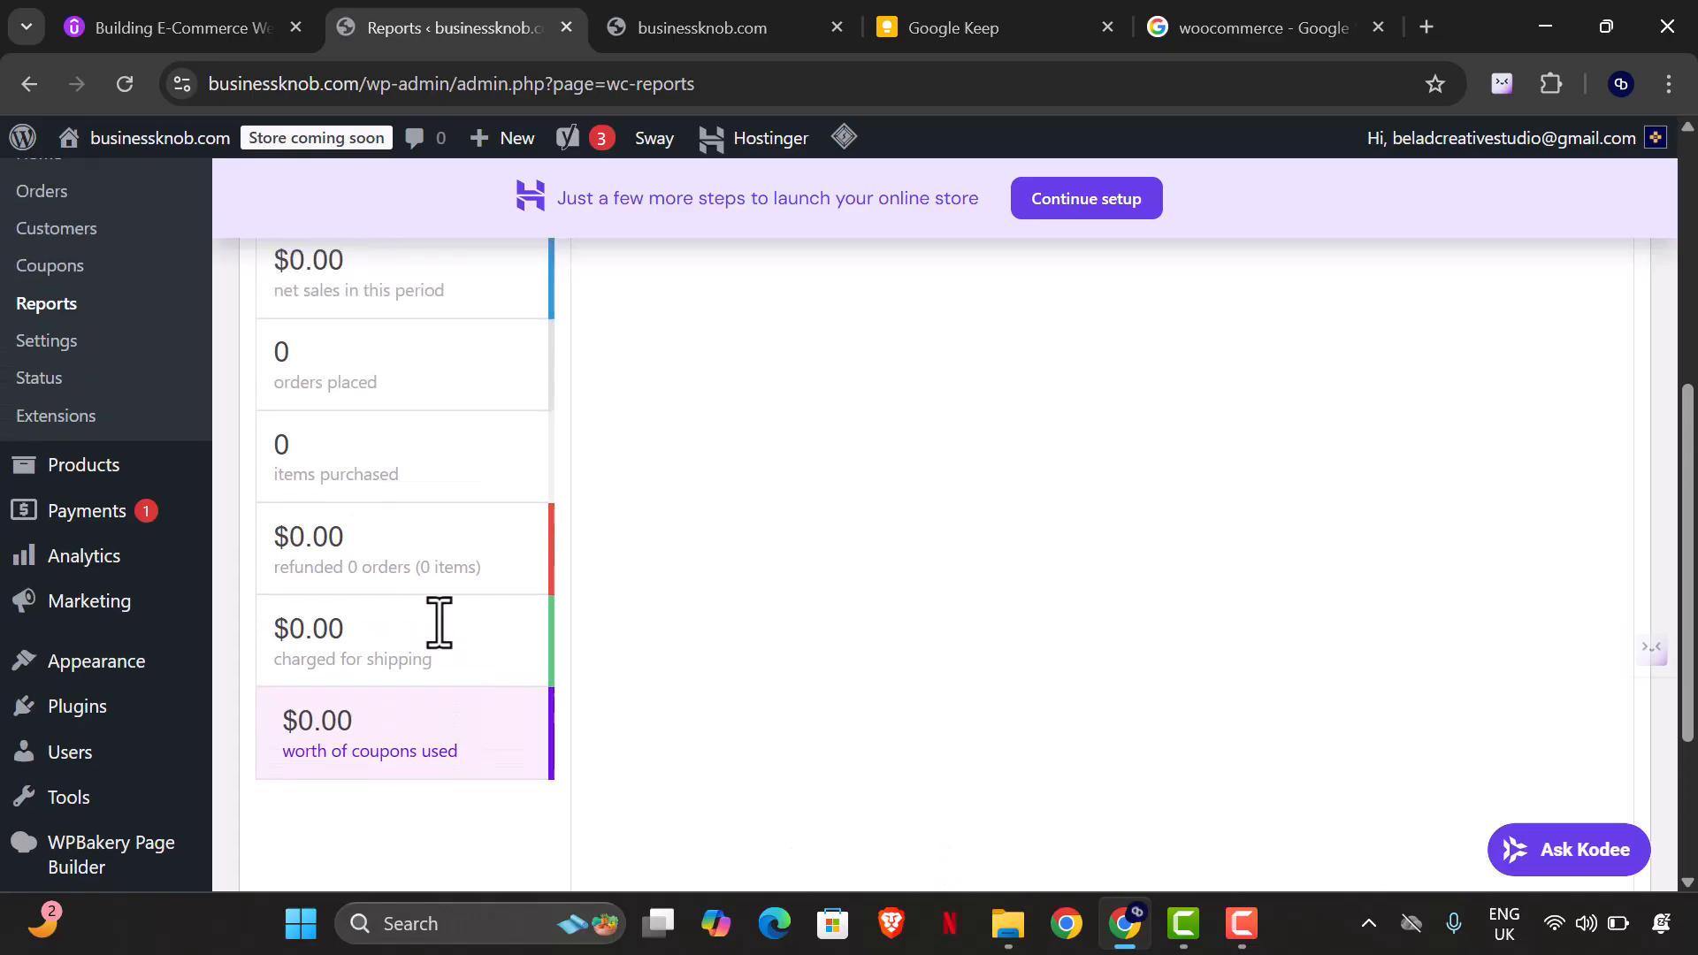
pyautogui.scroll(-2, 440, 624)
pyautogui.scroll(3, 442, 623)
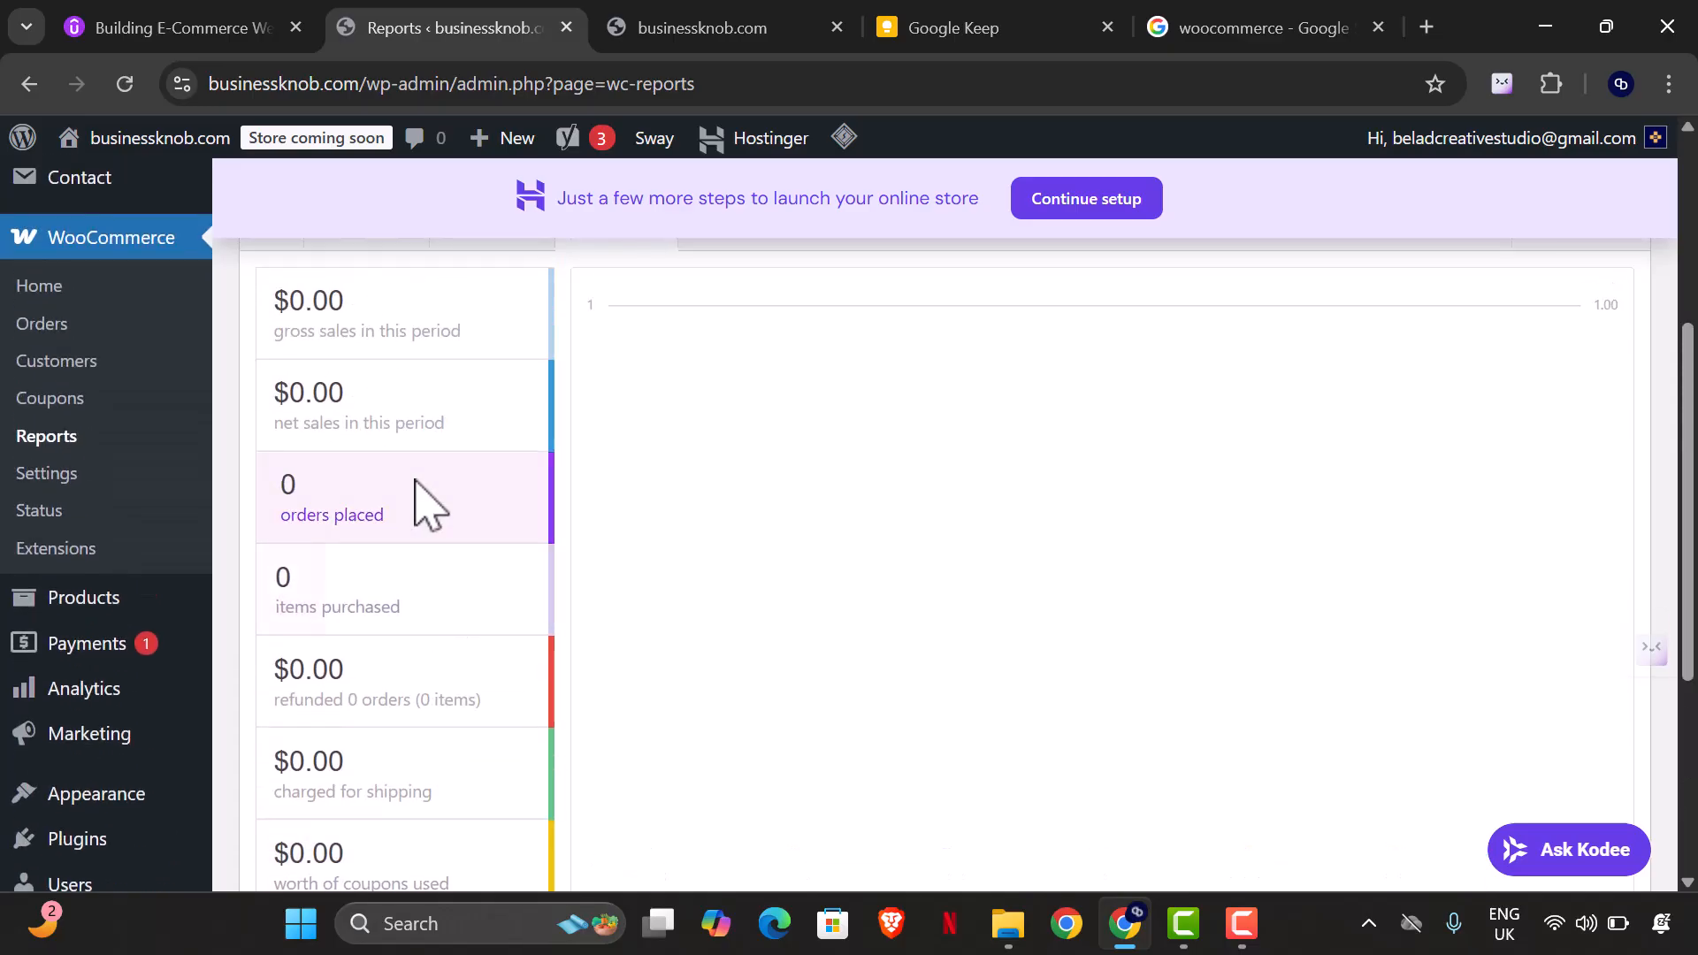
# - Open the WooCommerce general settings and review the store address, selling locations, taxes and currency options
pyautogui.scroll(2, 424, 508)
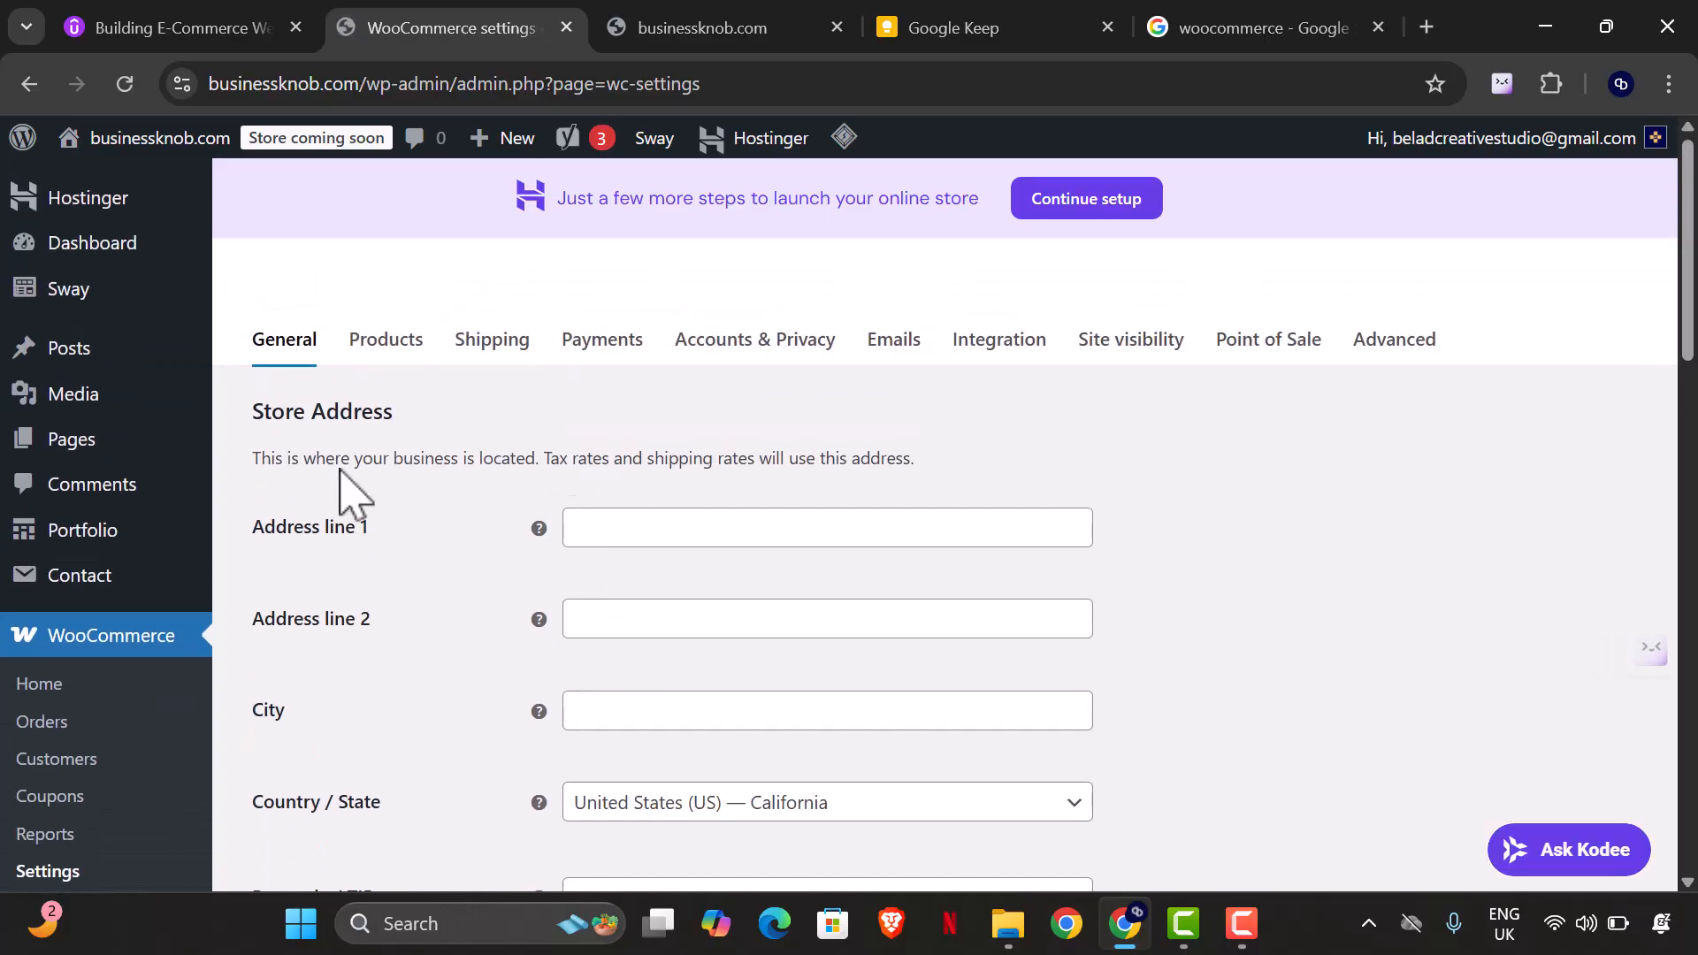
pyautogui.scroll(-9, 595, 469)
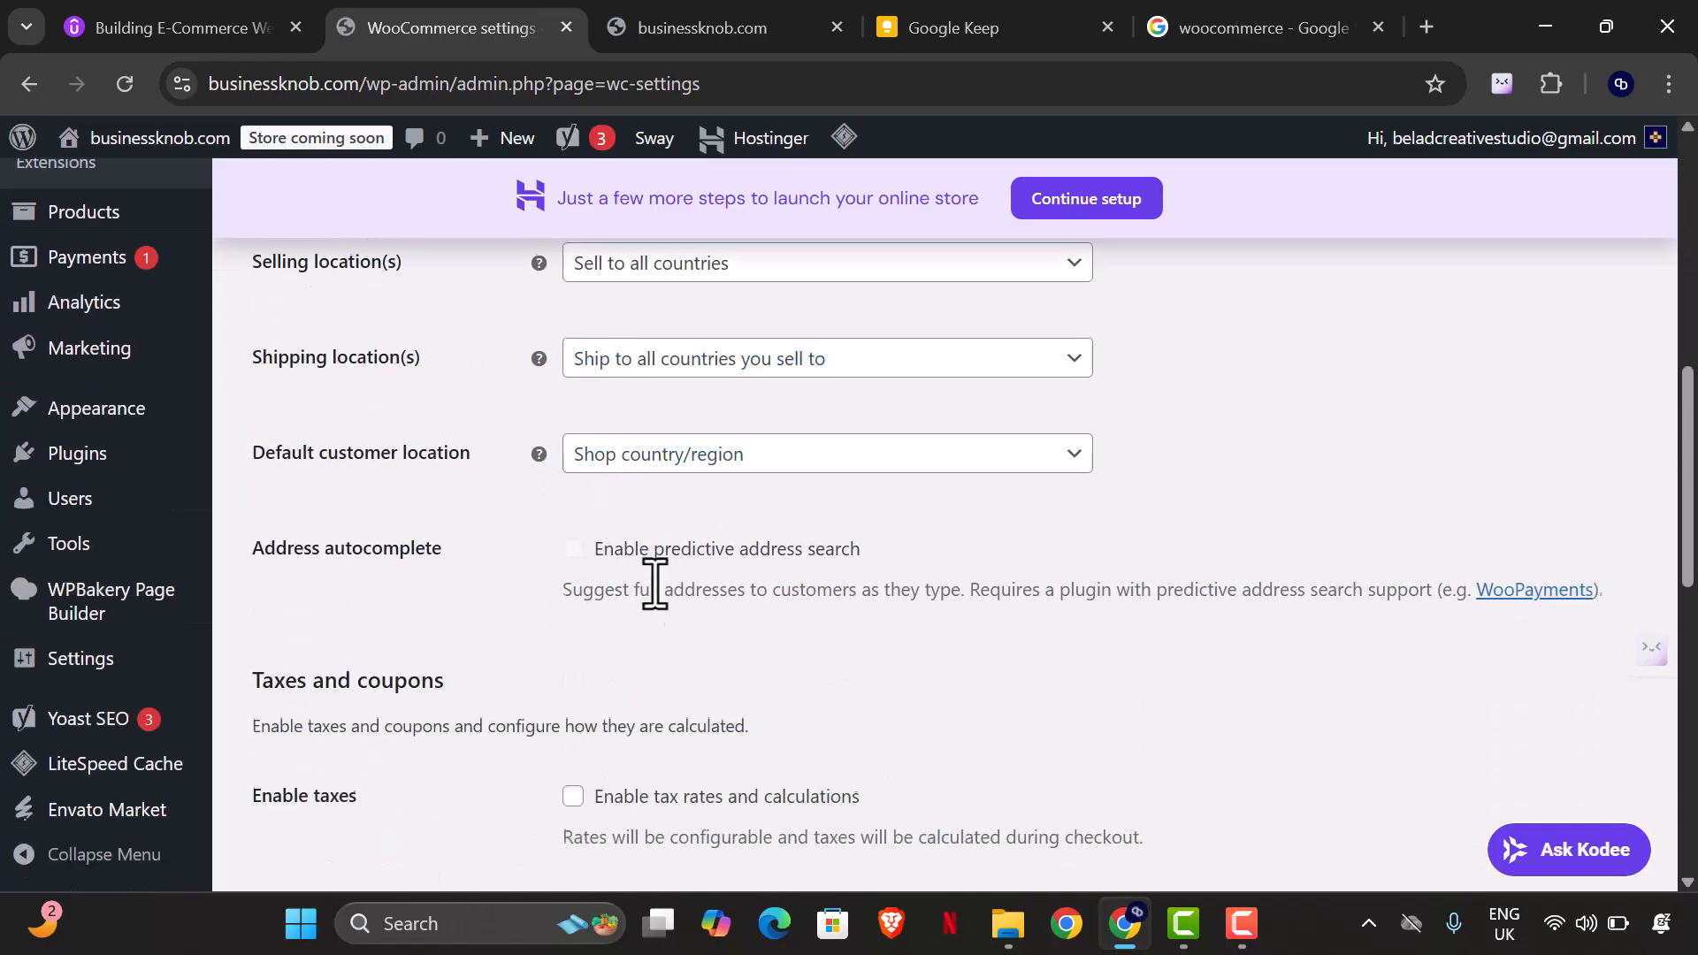
pyautogui.scroll(-11, 651, 577)
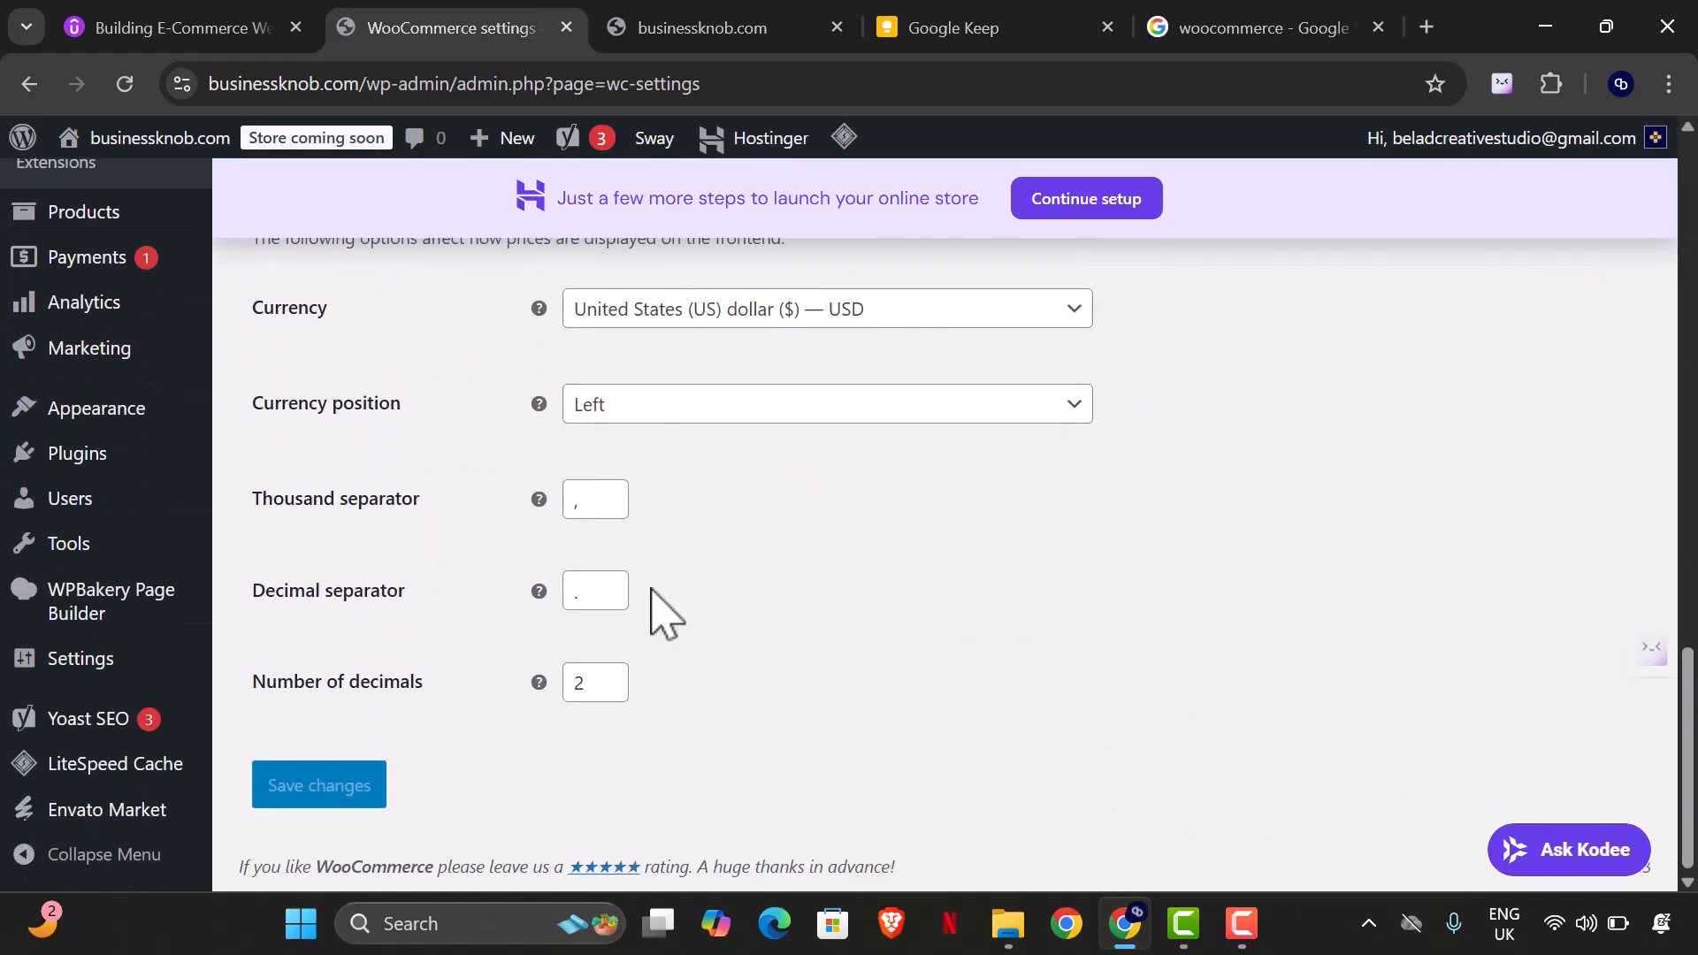
pyautogui.scroll(20, 645, 610)
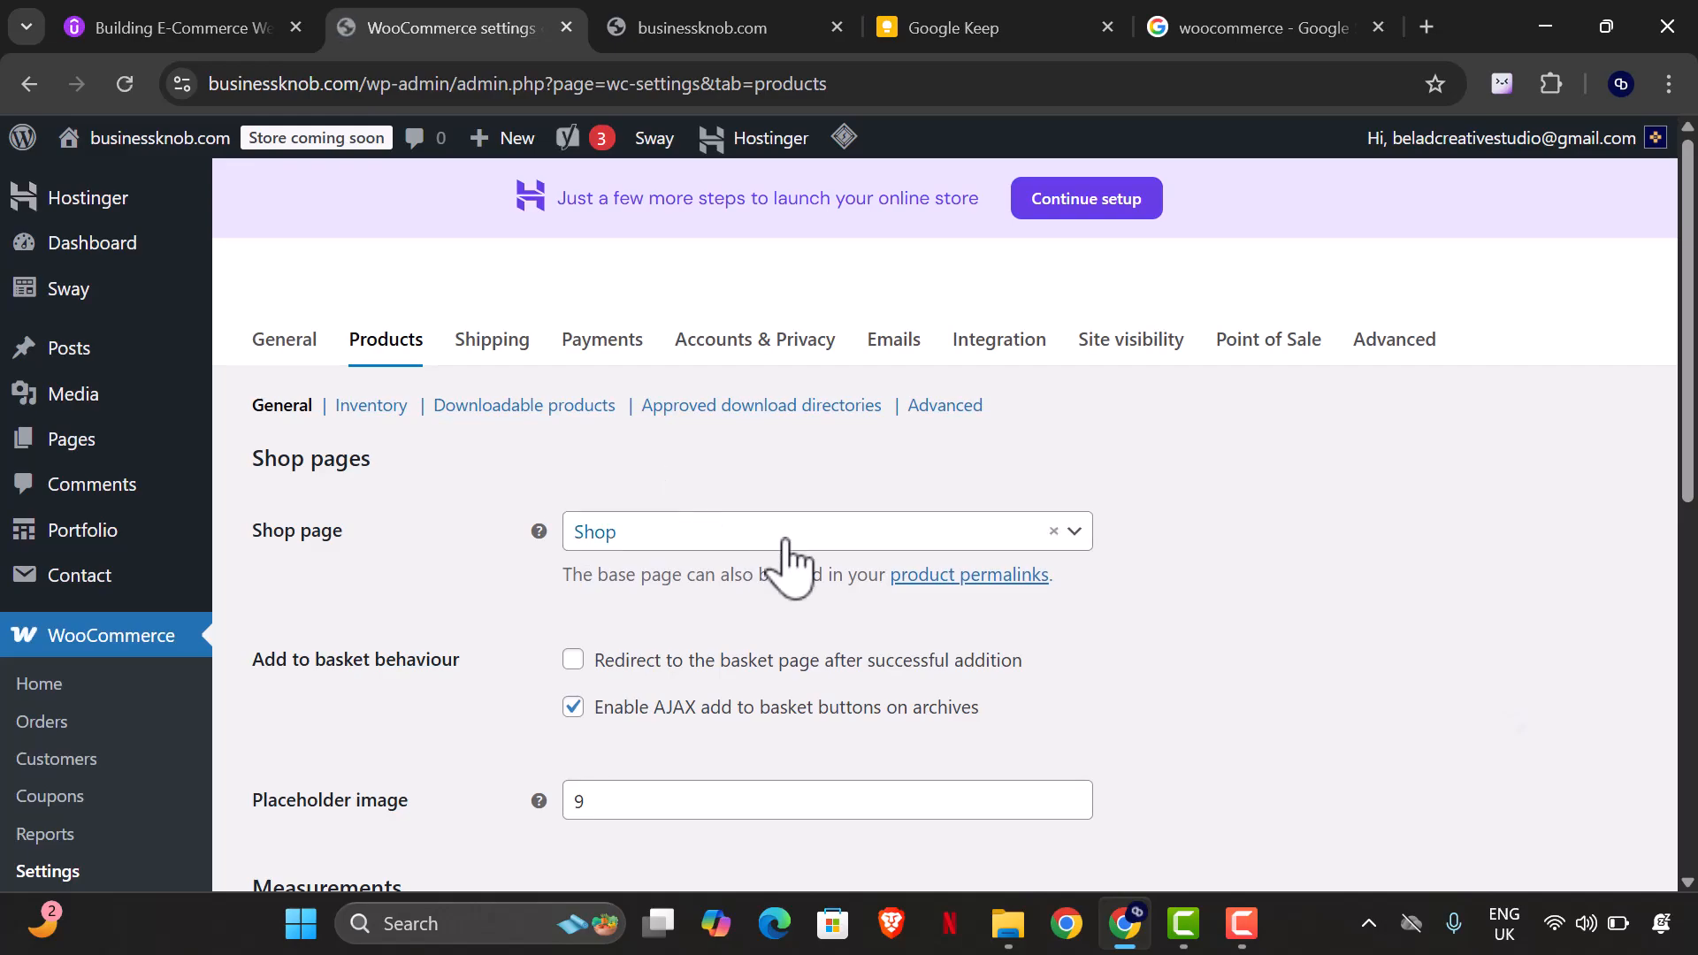
# - View the pages available for the Shop page option in the Products settings, keeping Shop selected
pyautogui.click(1075, 533)
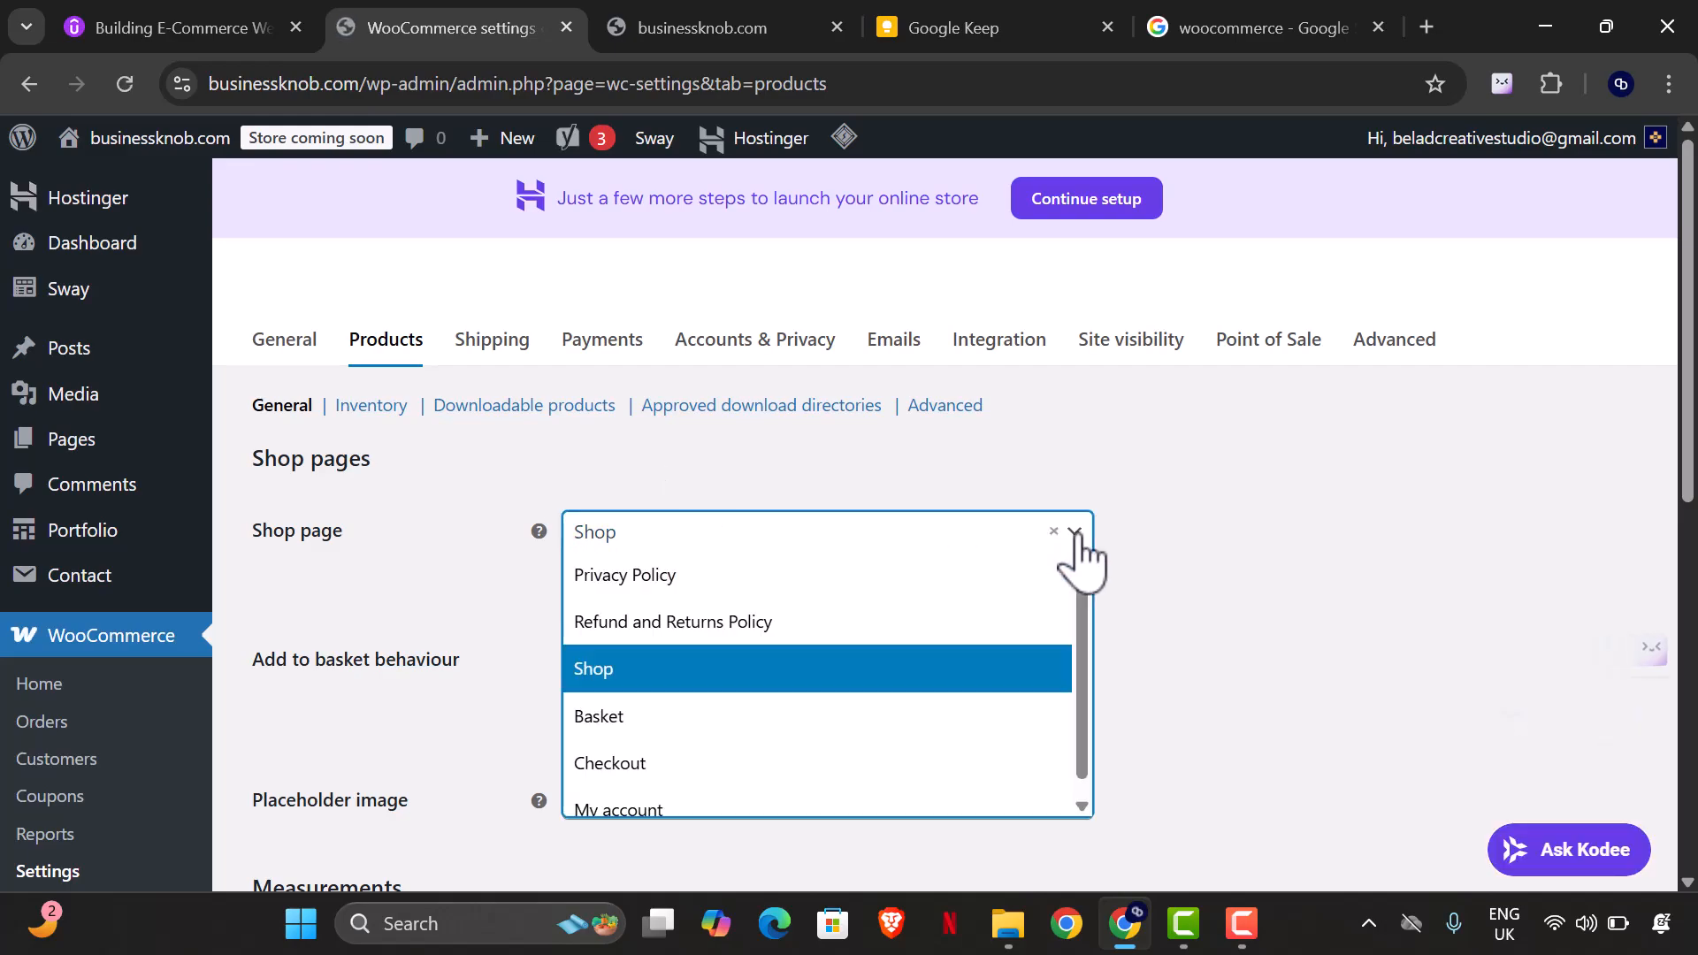
pyautogui.click(1225, 554)
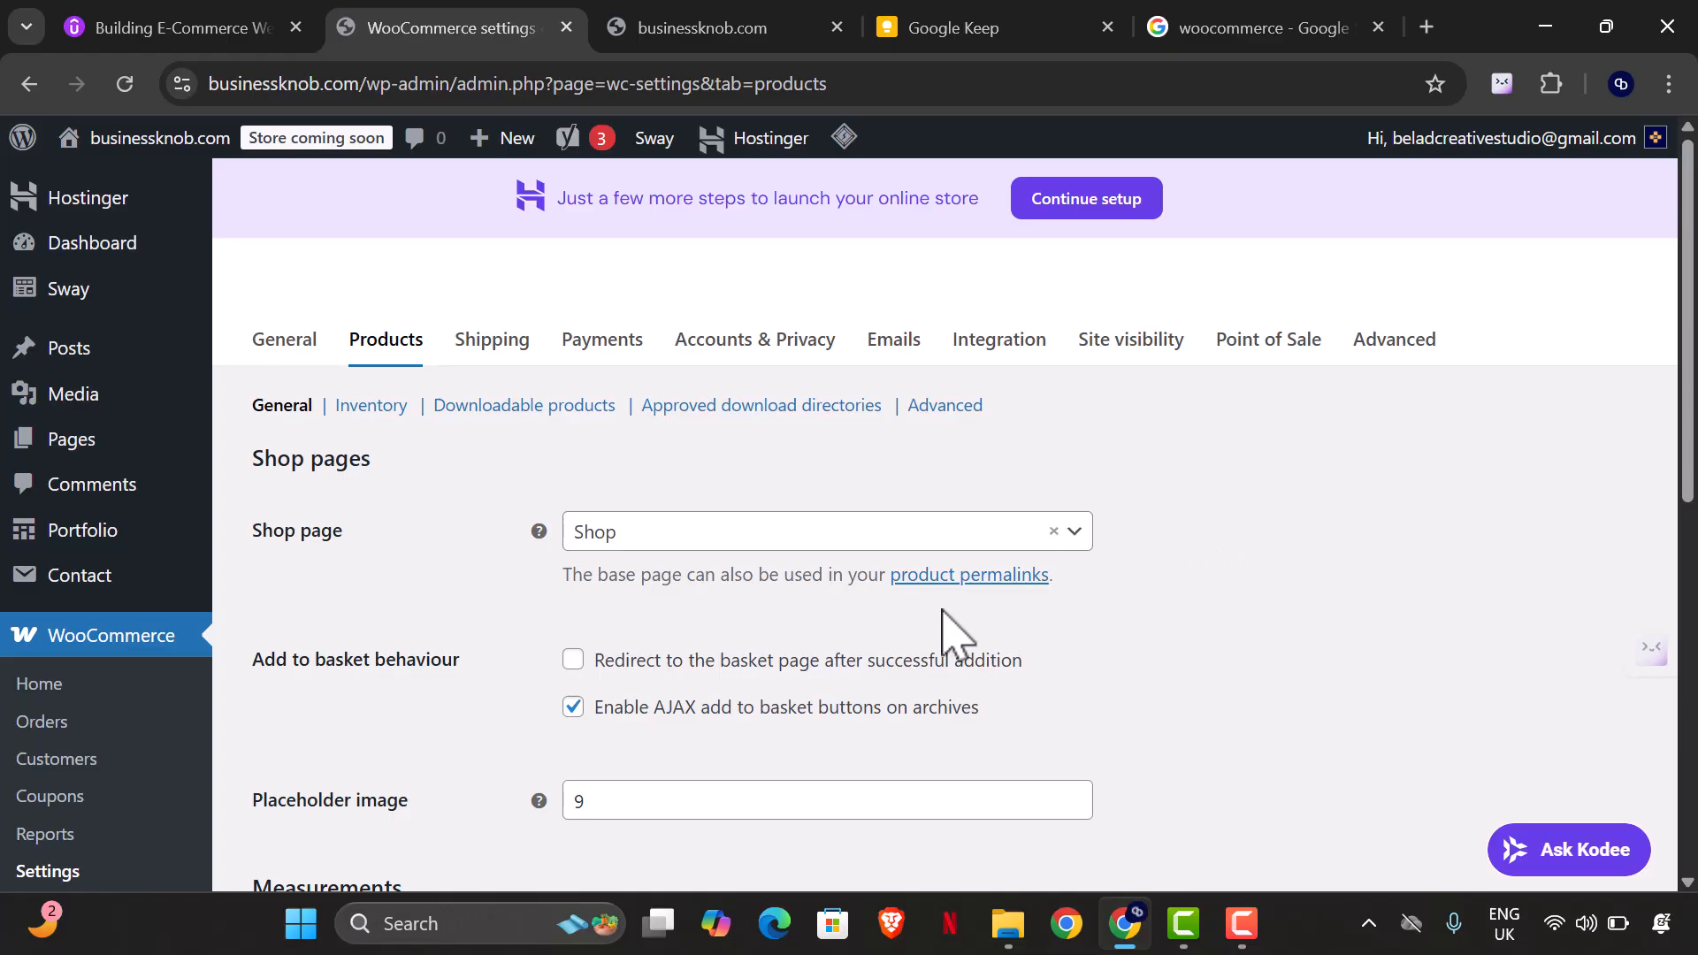
pyautogui.click(889, 531)
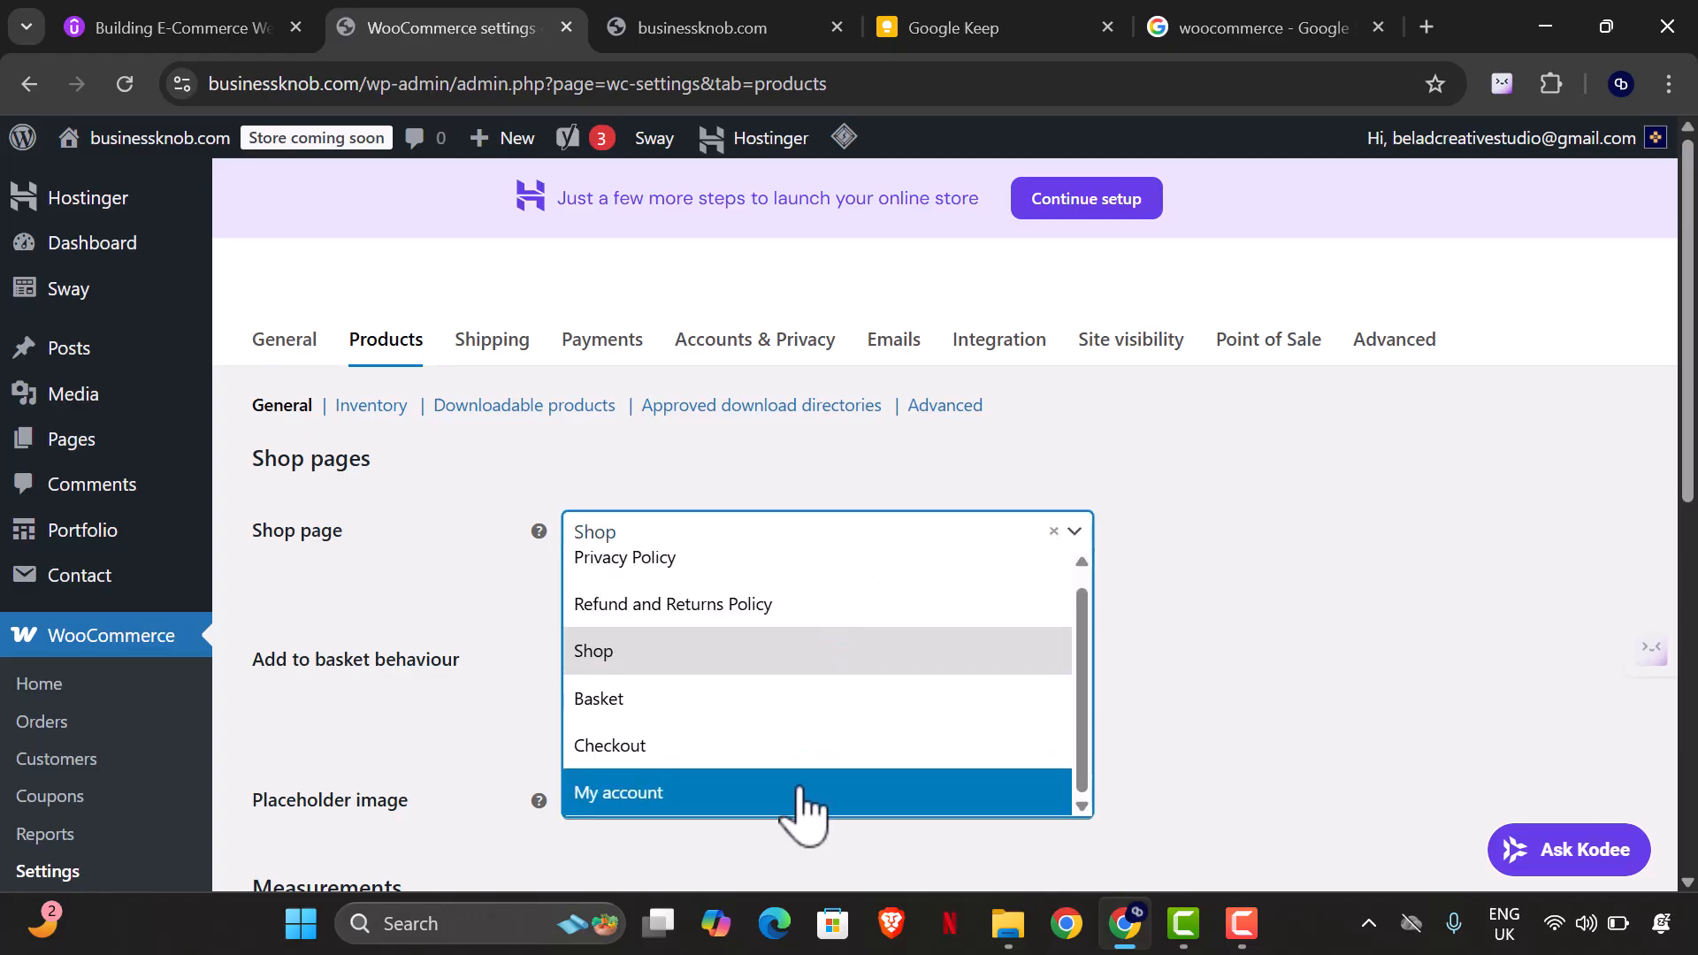
pyautogui.scroll(1, 796, 708)
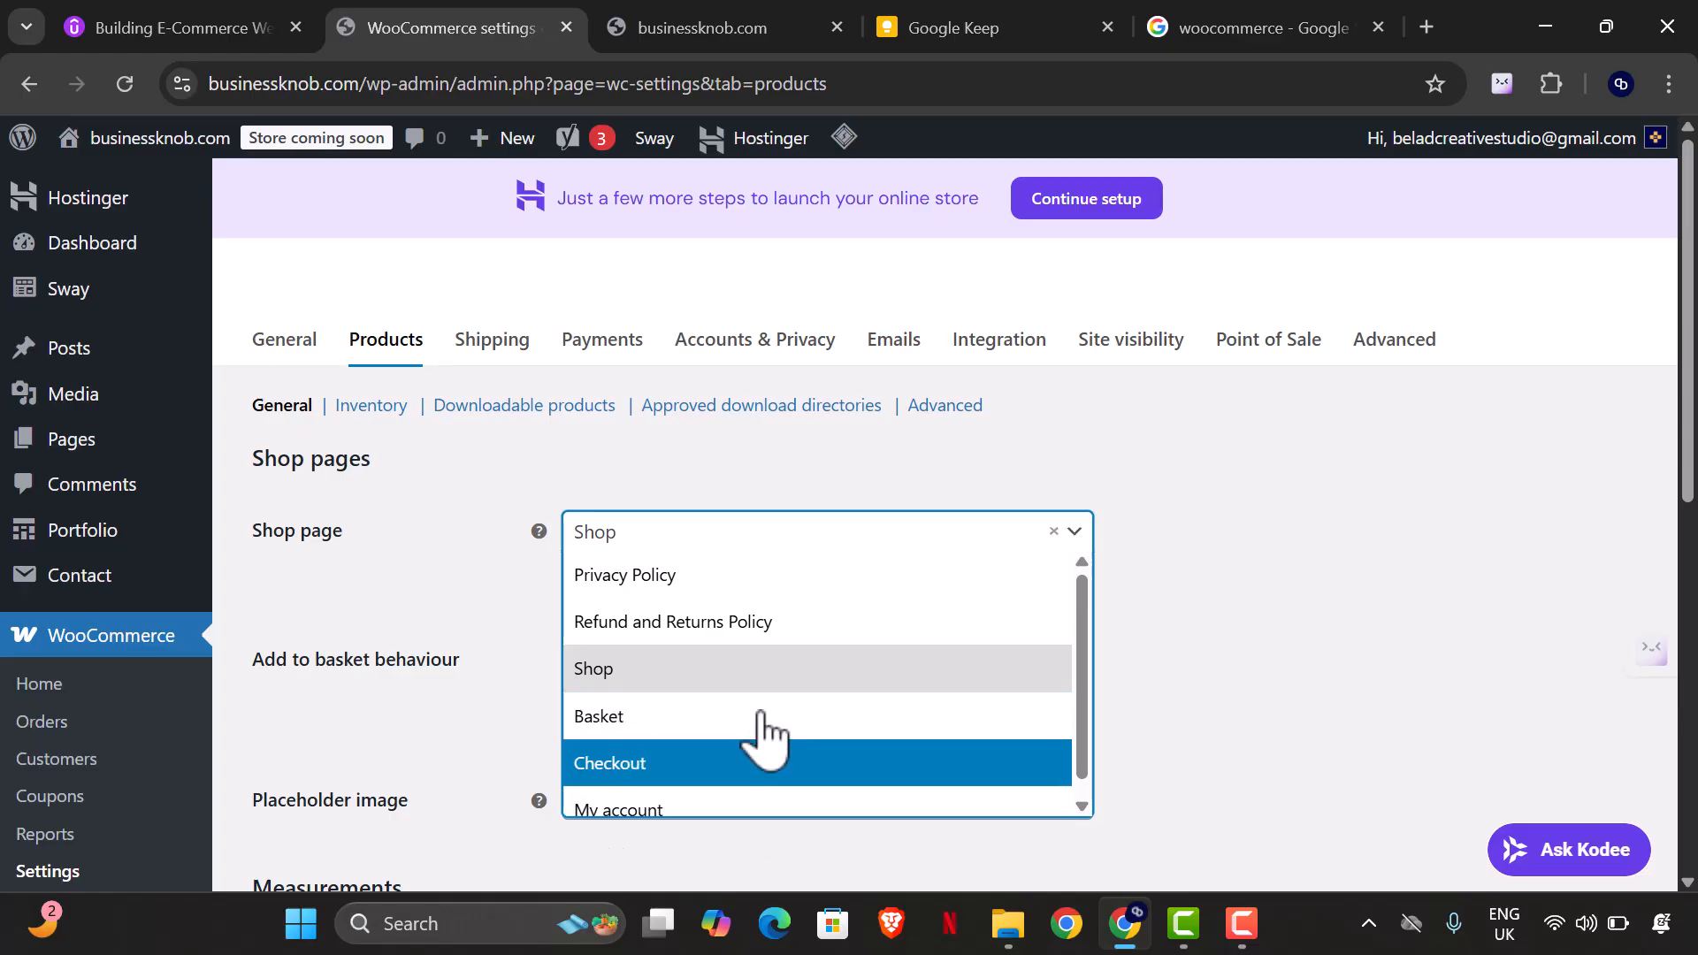
pyautogui.moveTo(51, 442)
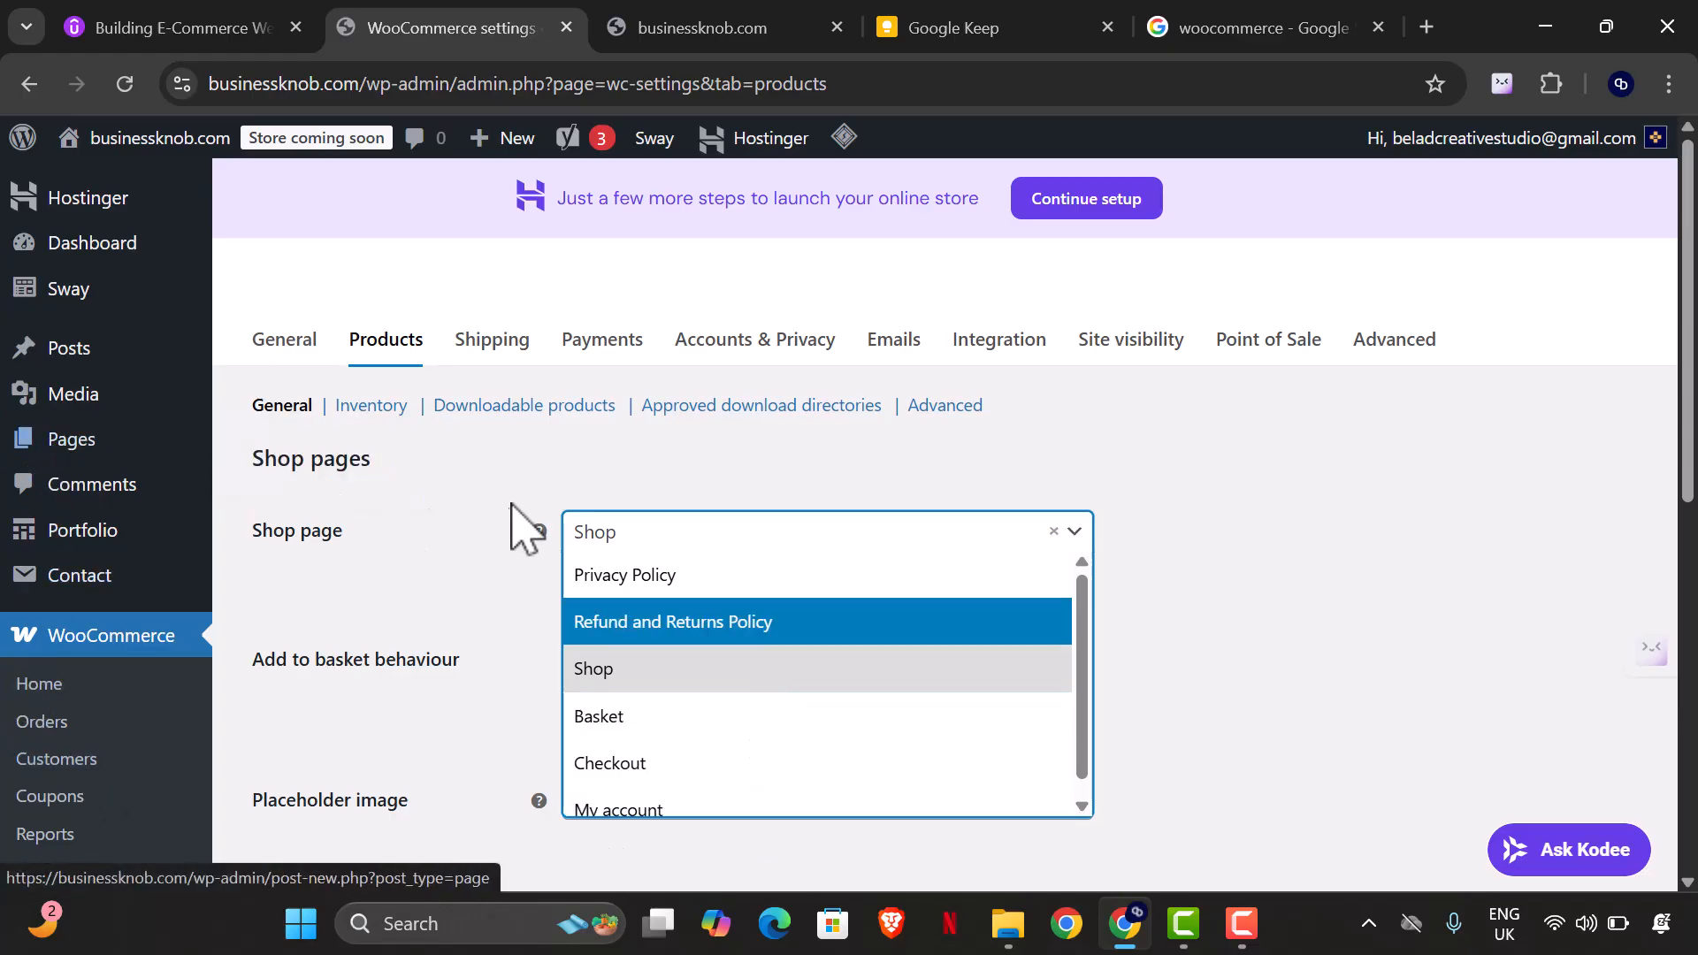
pyautogui.click(502, 530)
# - Look over the basket, measurement and review options in the Products settings and reopen the Shop page choices
pyautogui.scroll(-1, 181, 566)
pyautogui.scroll(-4, 436, 625)
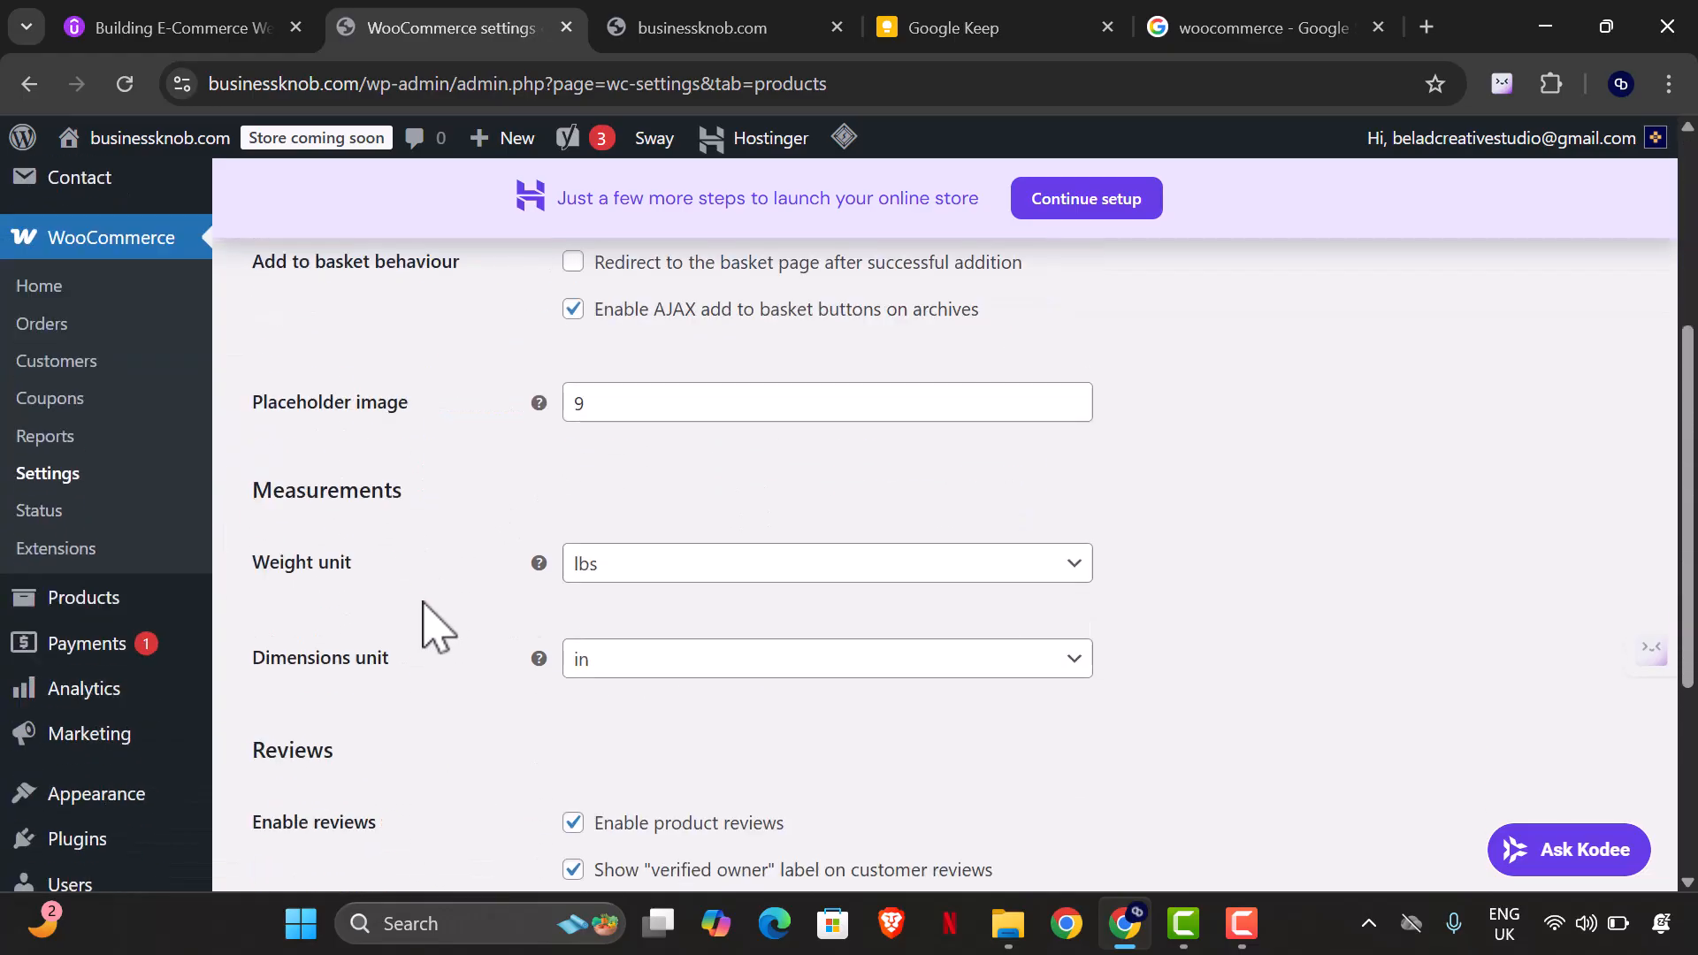
pyautogui.scroll(5, 463, 637)
pyautogui.scroll(-2, 67, 774)
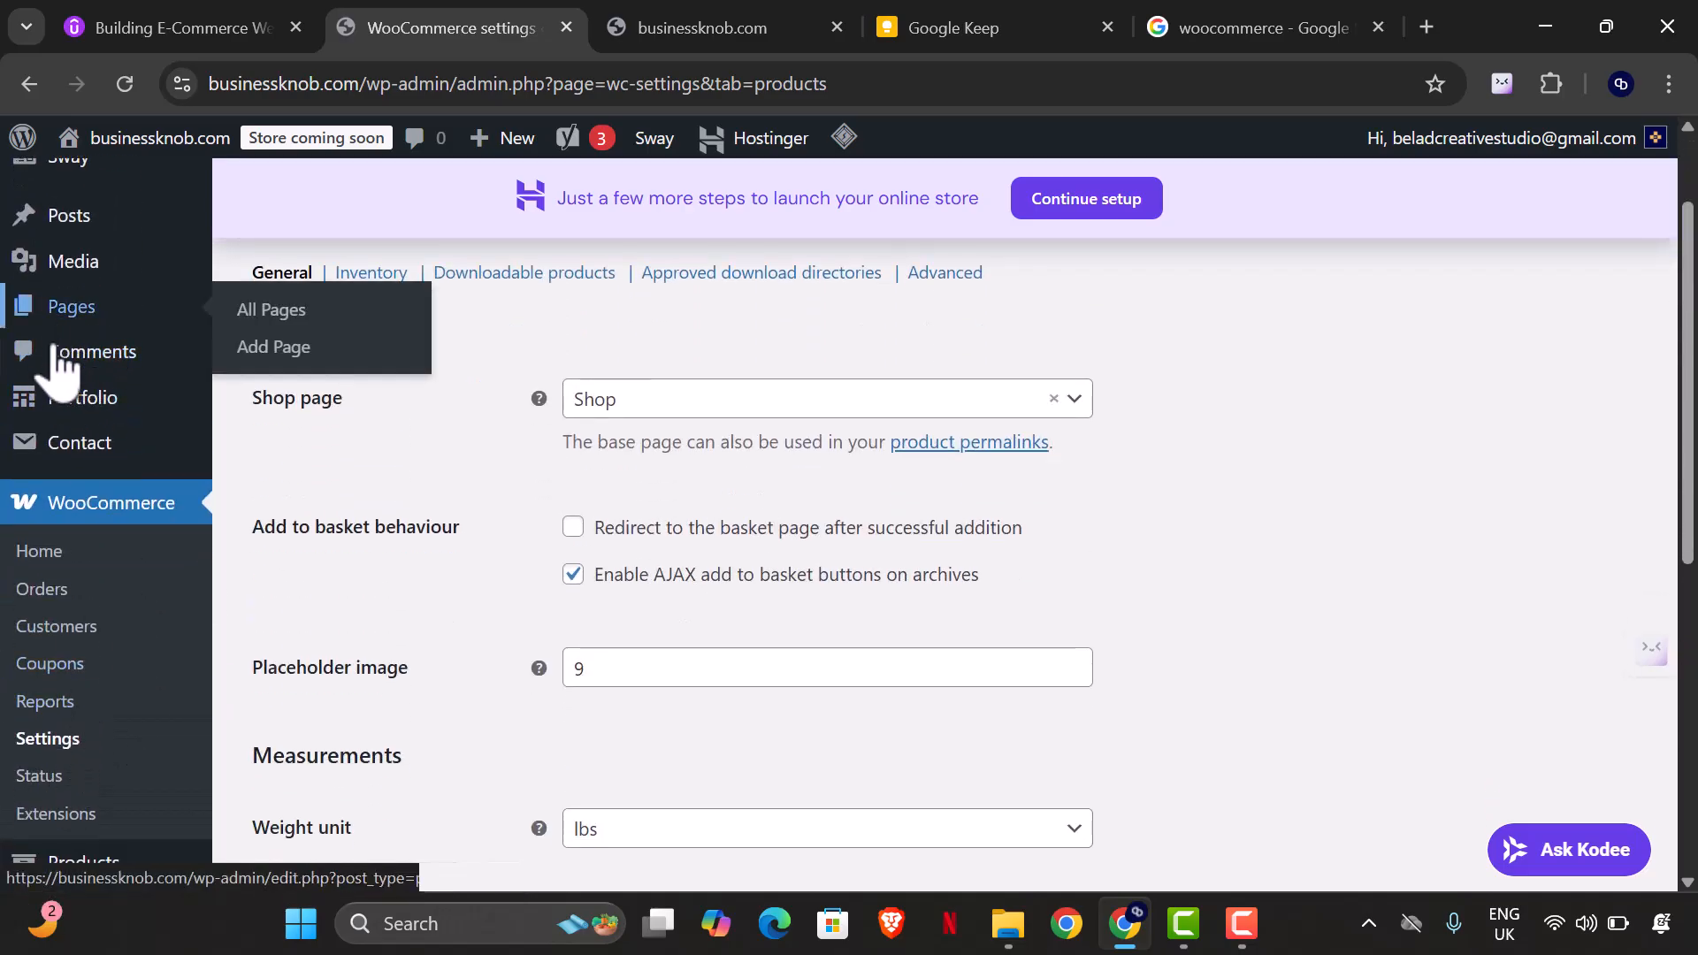
pyautogui.click(796, 400)
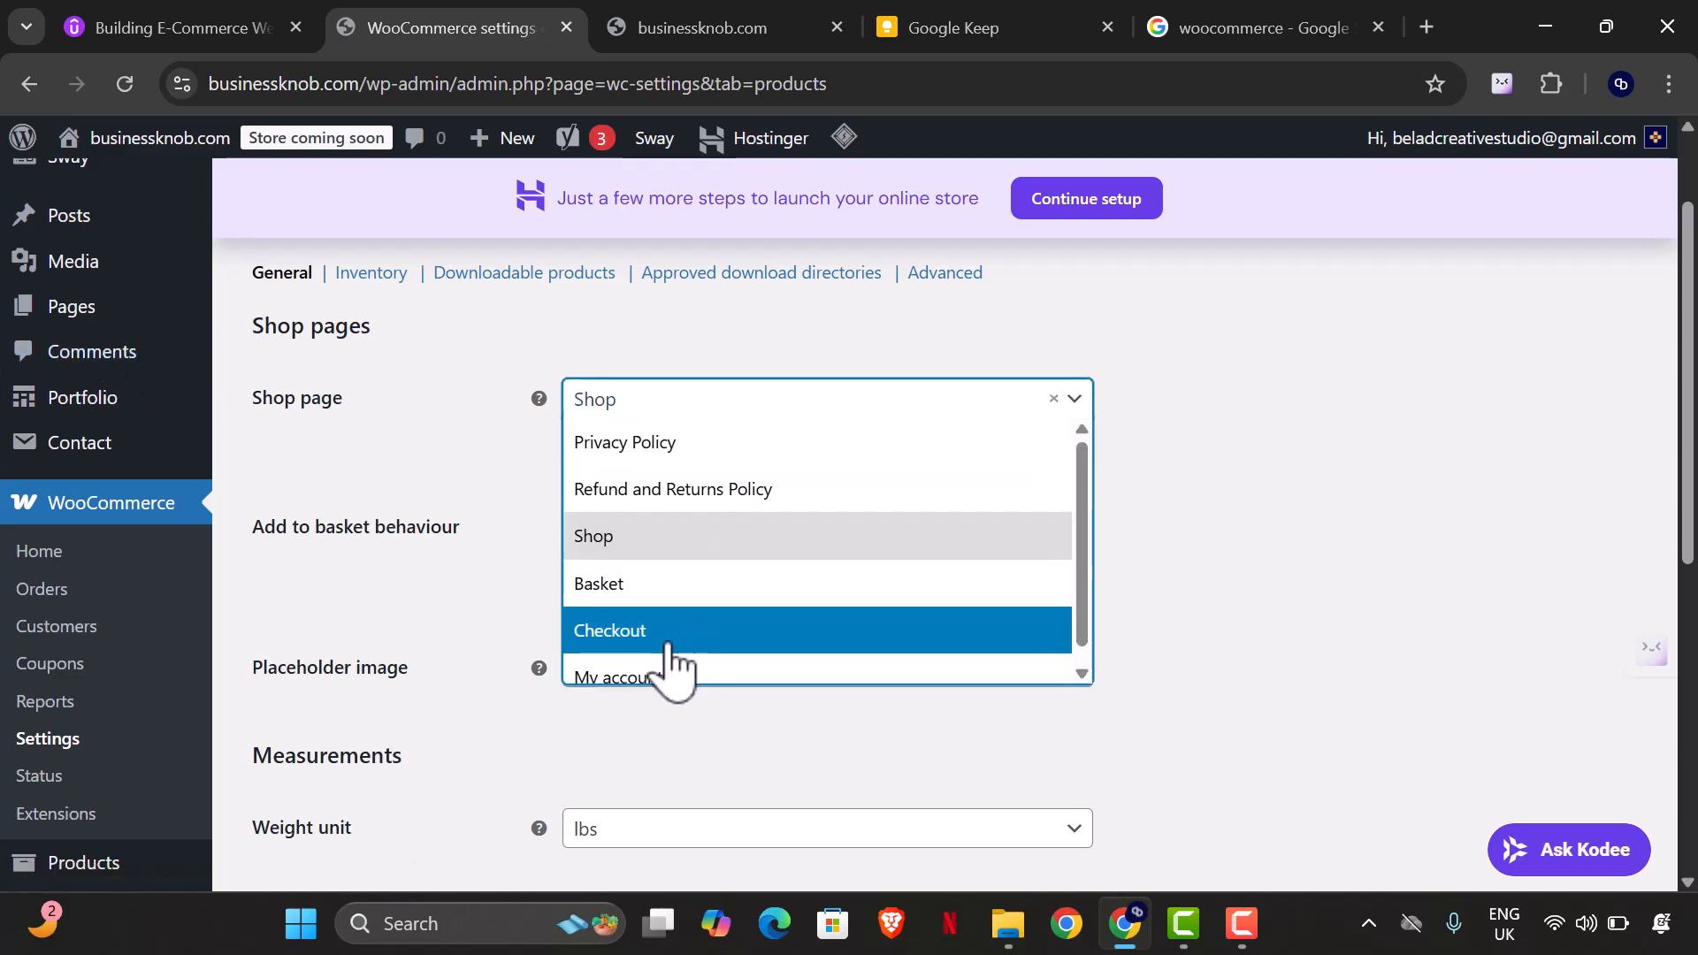
pyautogui.scroll(-1, 686, 665)
pyautogui.scroll(1, 675, 630)
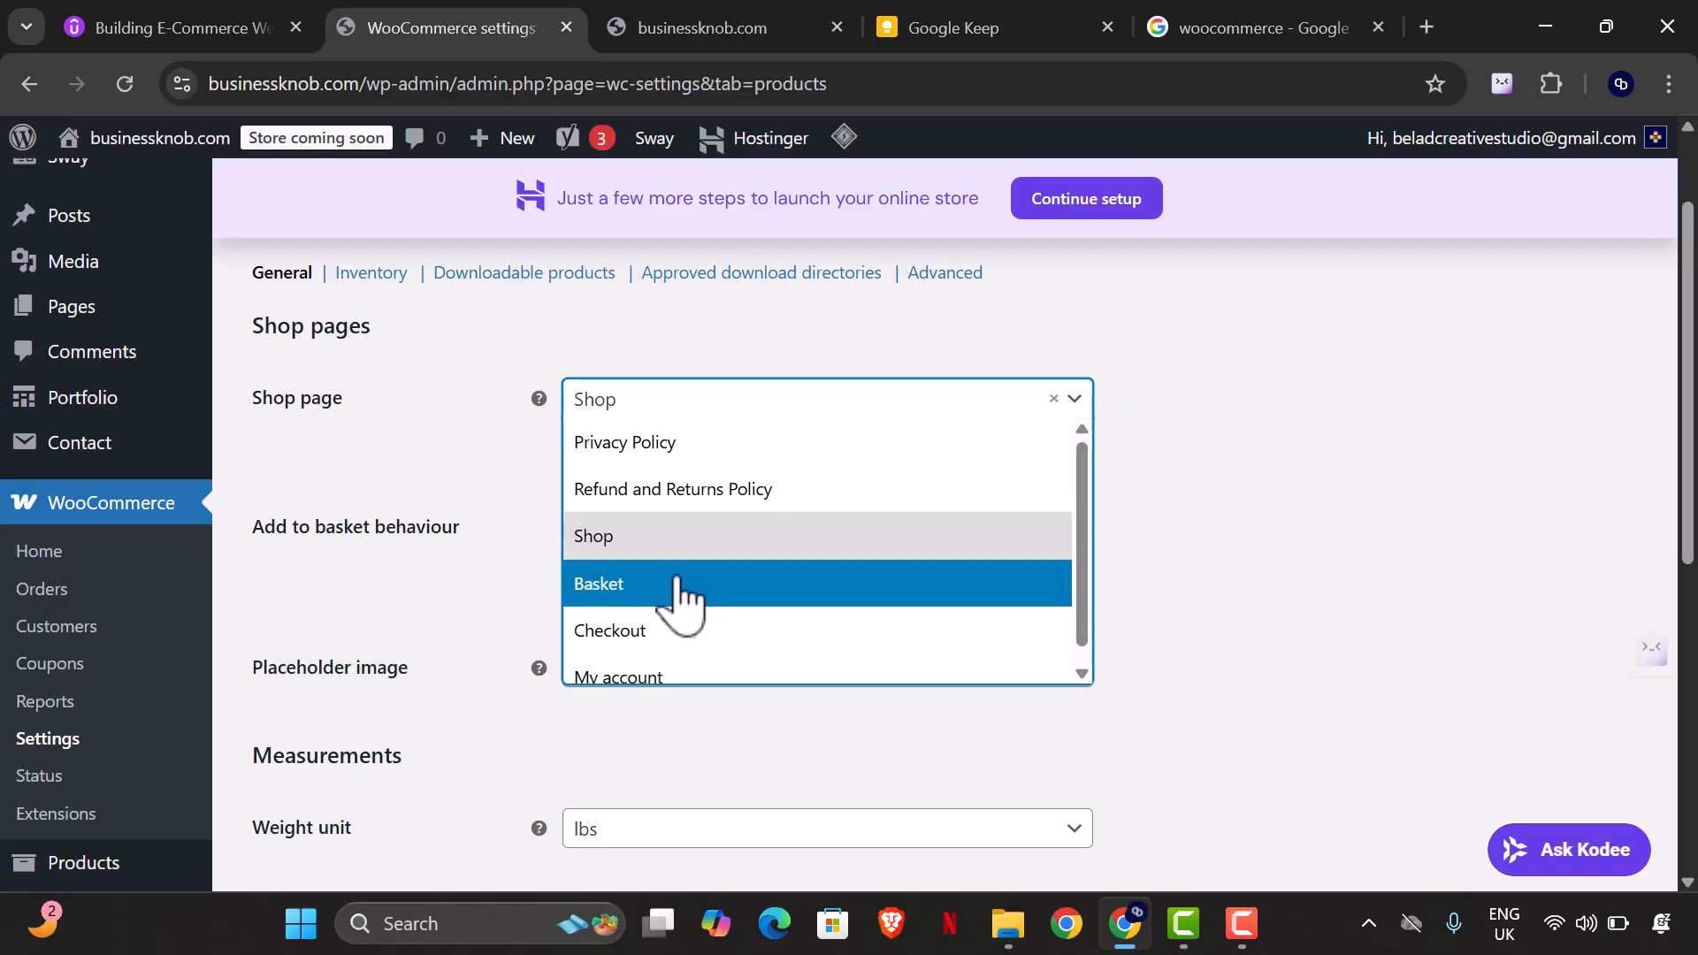
# - Open the WooCommerce system status and review the WordPress environment, server environment and database sections
pyautogui.click(53, 787)
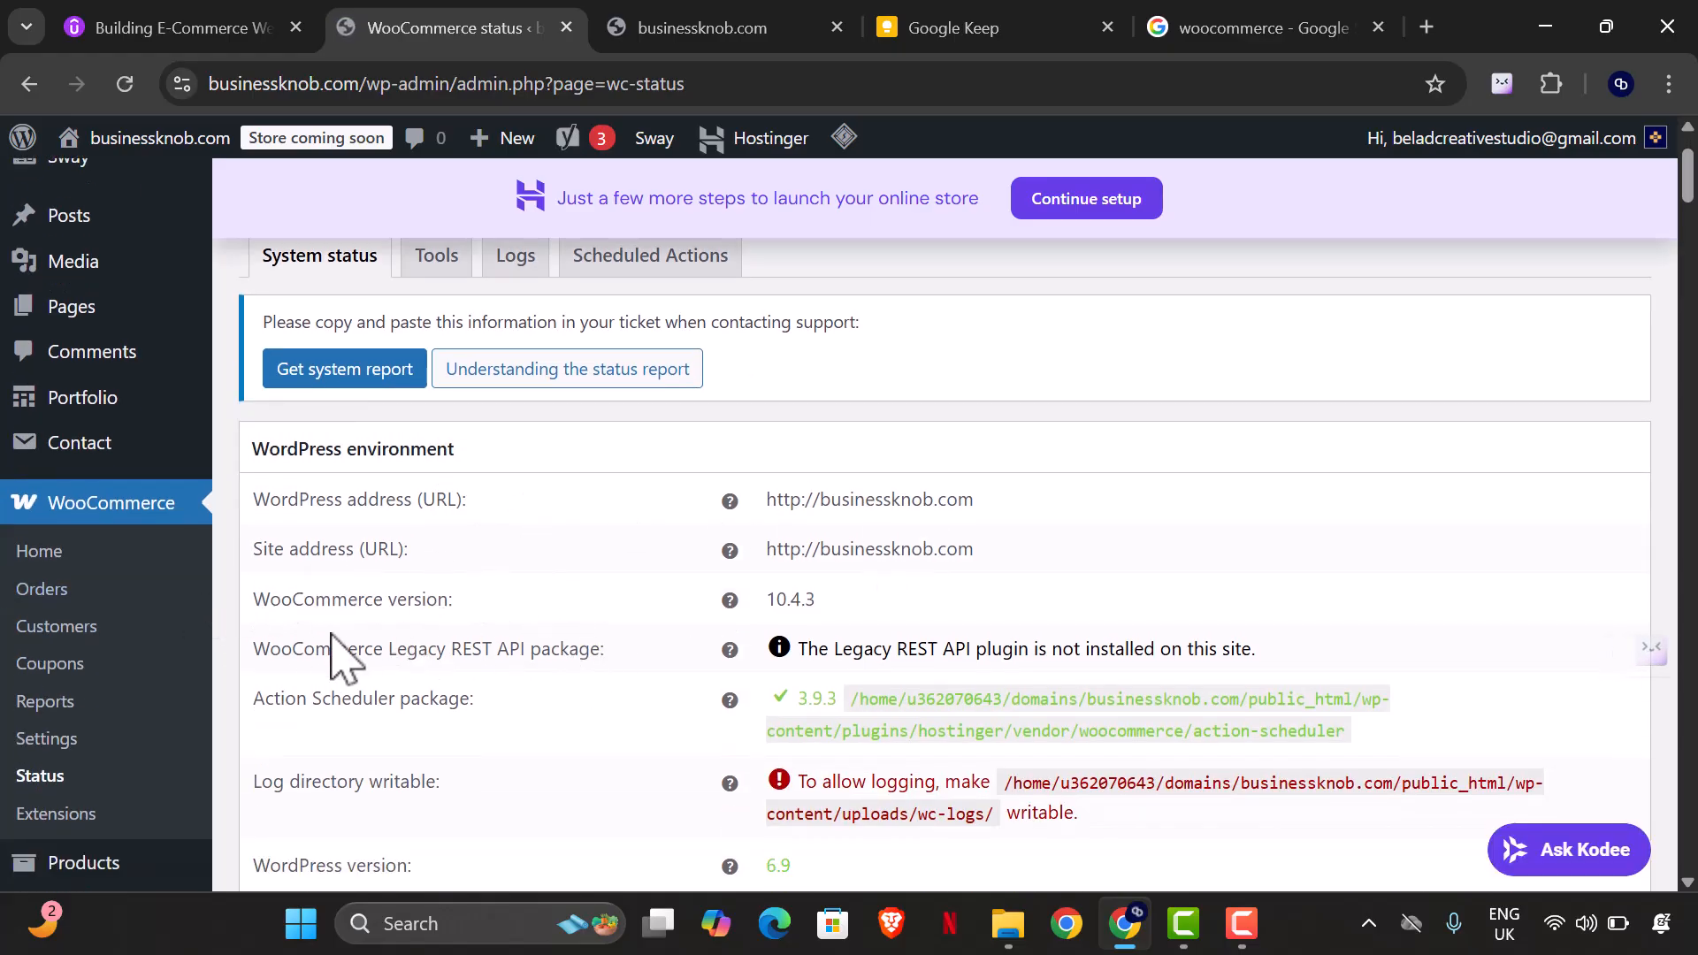
pyautogui.scroll(-1, 699, 632)
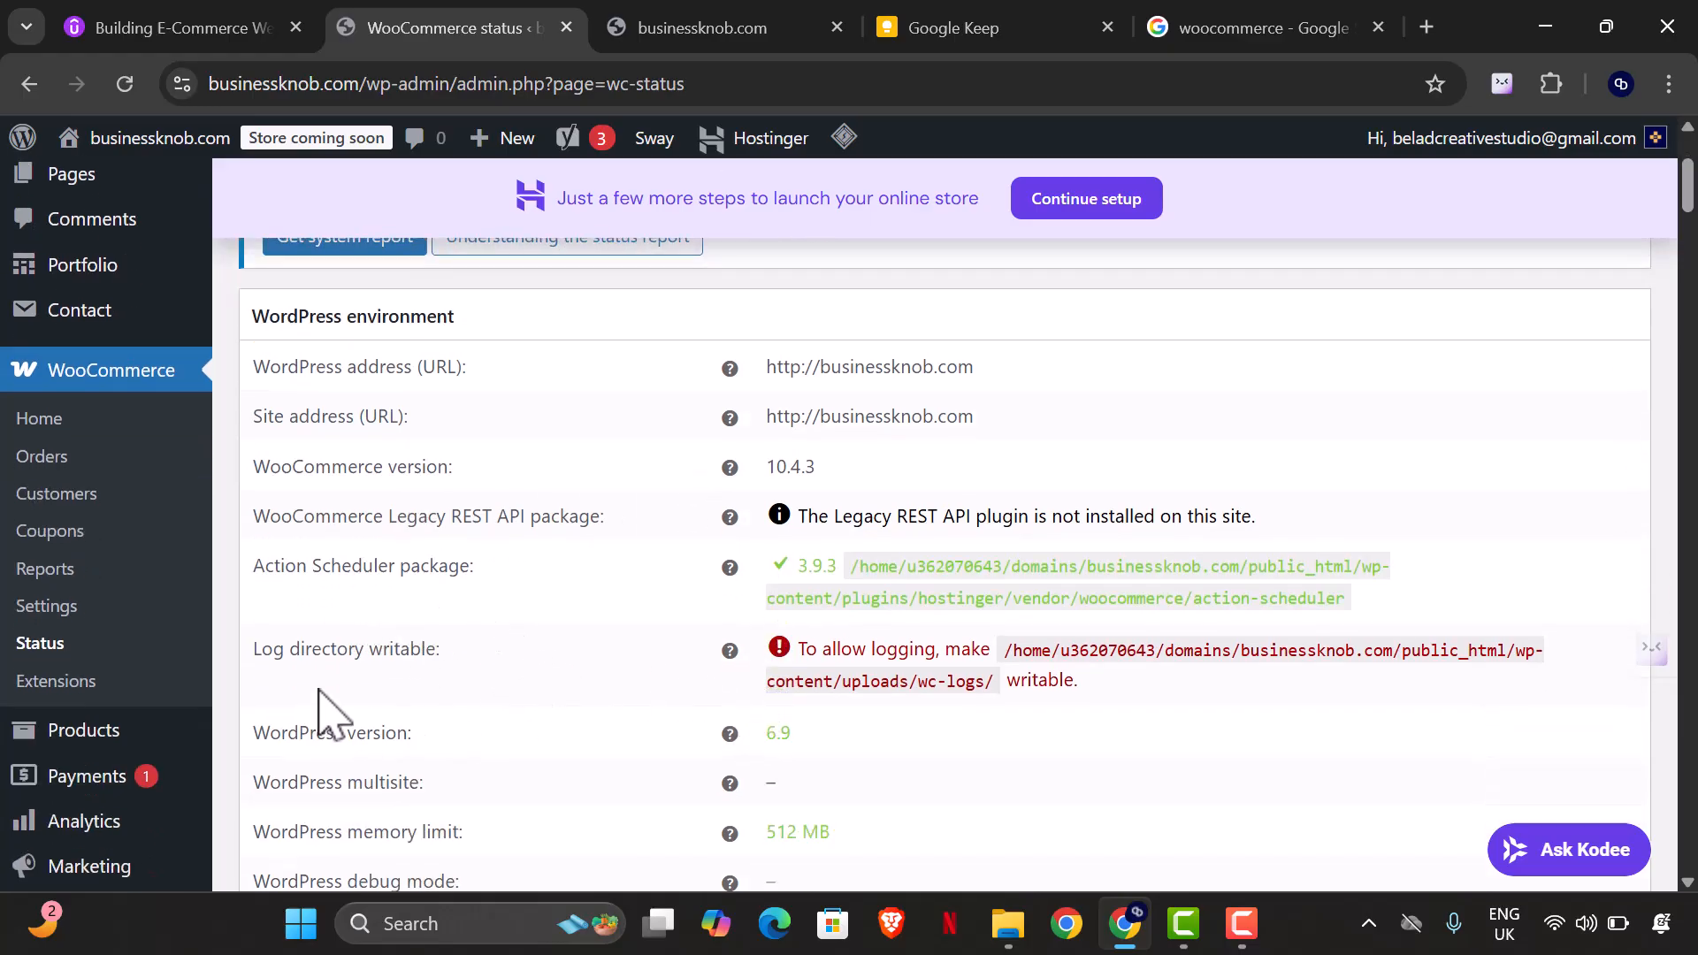
pyautogui.scroll(-1, 849, 743)
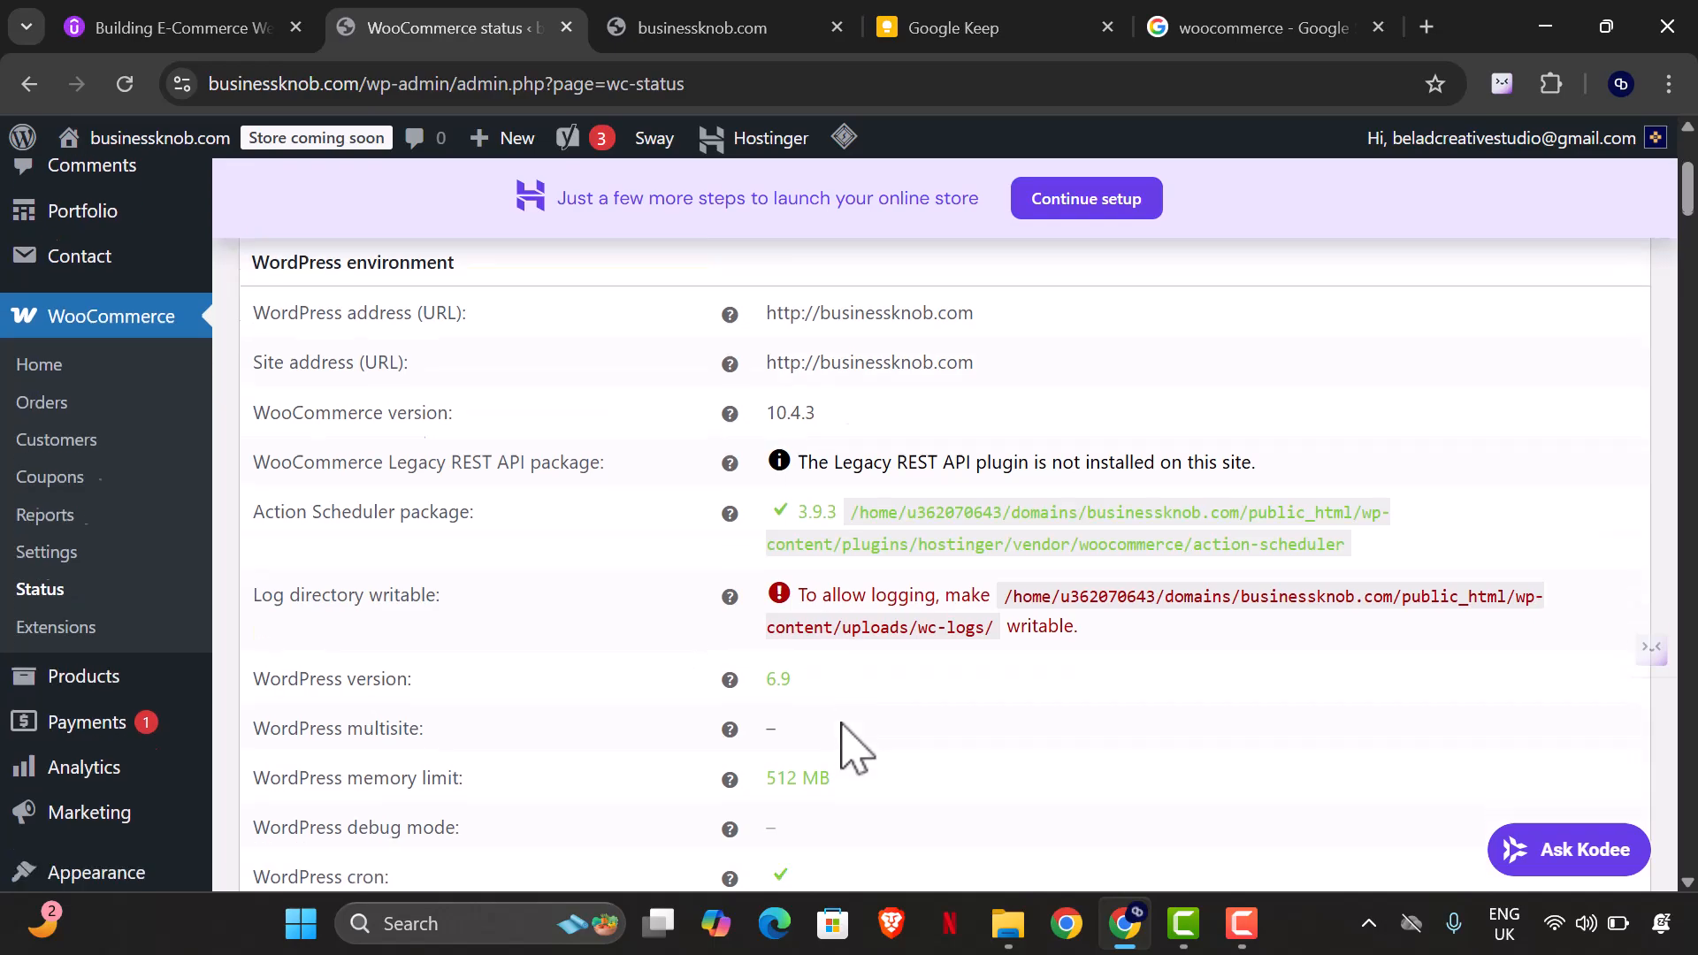
pyautogui.scroll(-5, 495, 686)
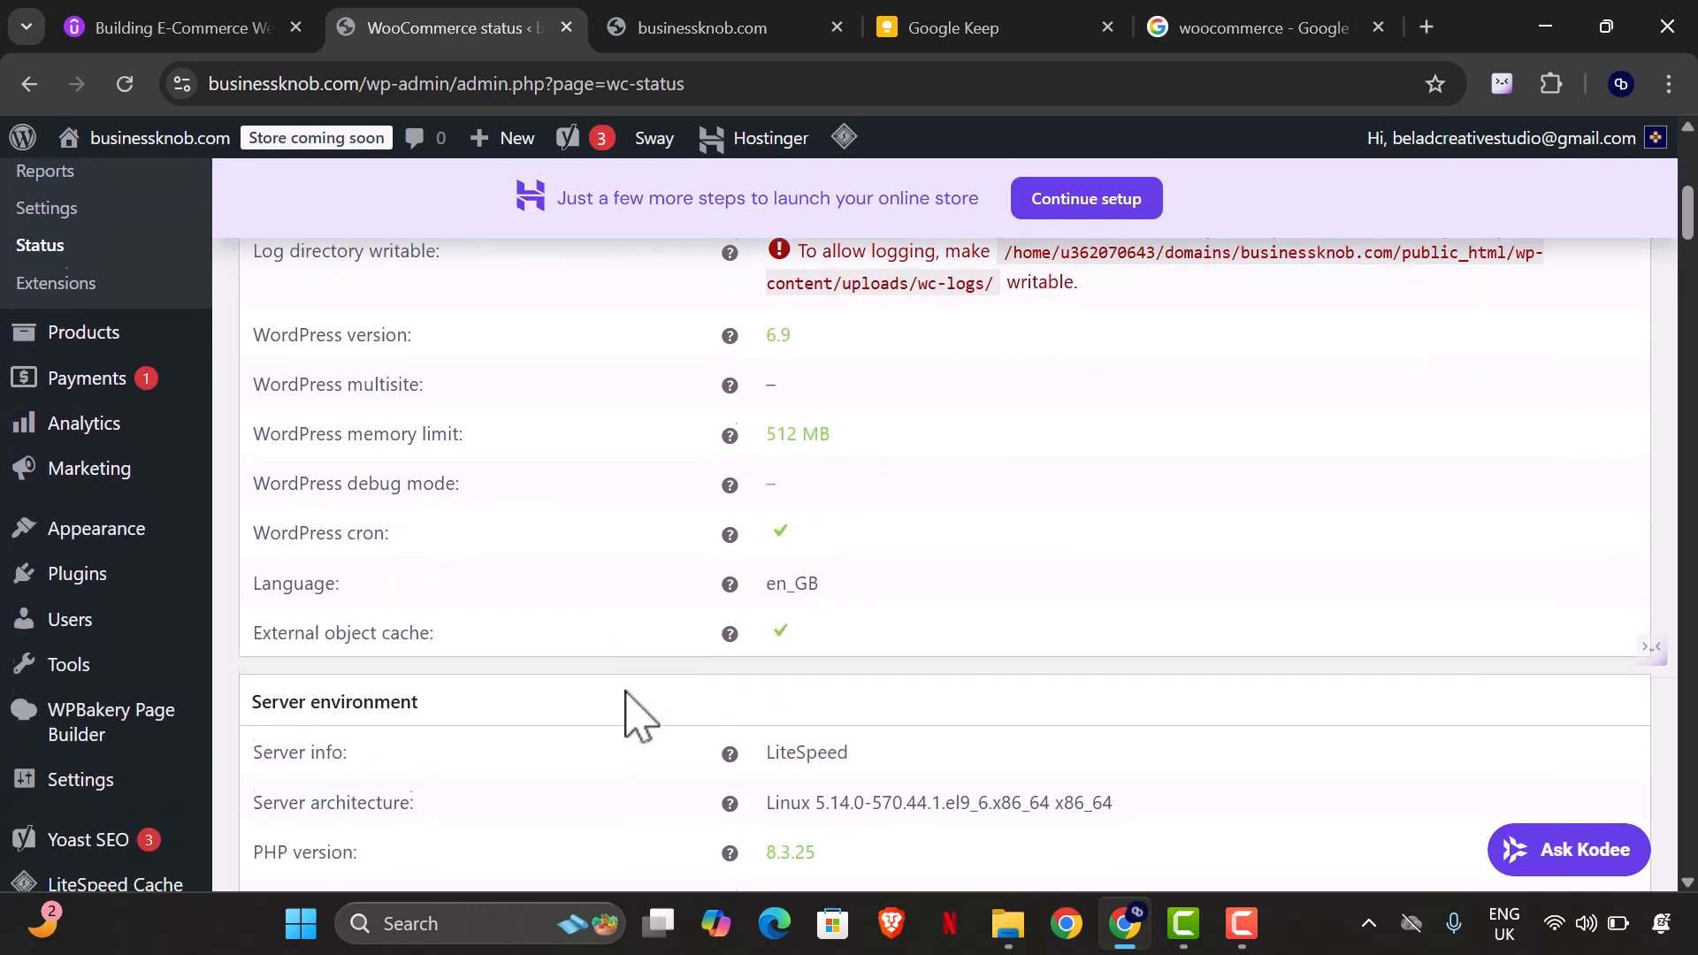
pyautogui.scroll(-10, 643, 716)
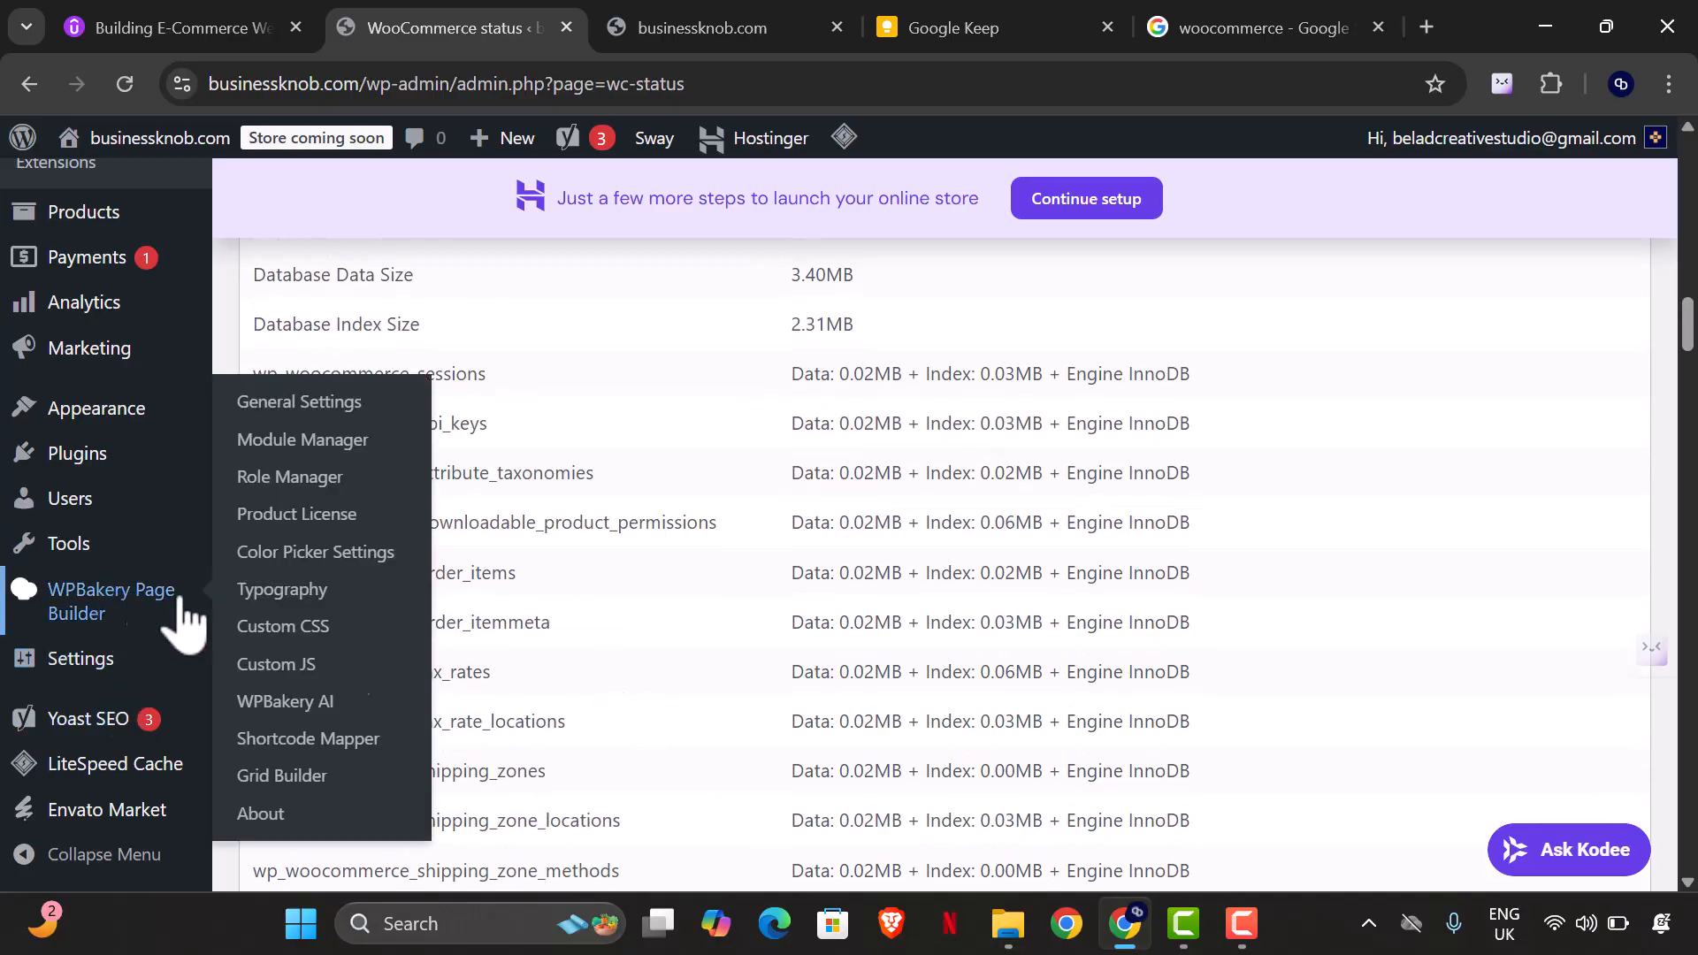
pyautogui.scroll(-4, 534, 682)
pyautogui.scroll(3, 625, 683)
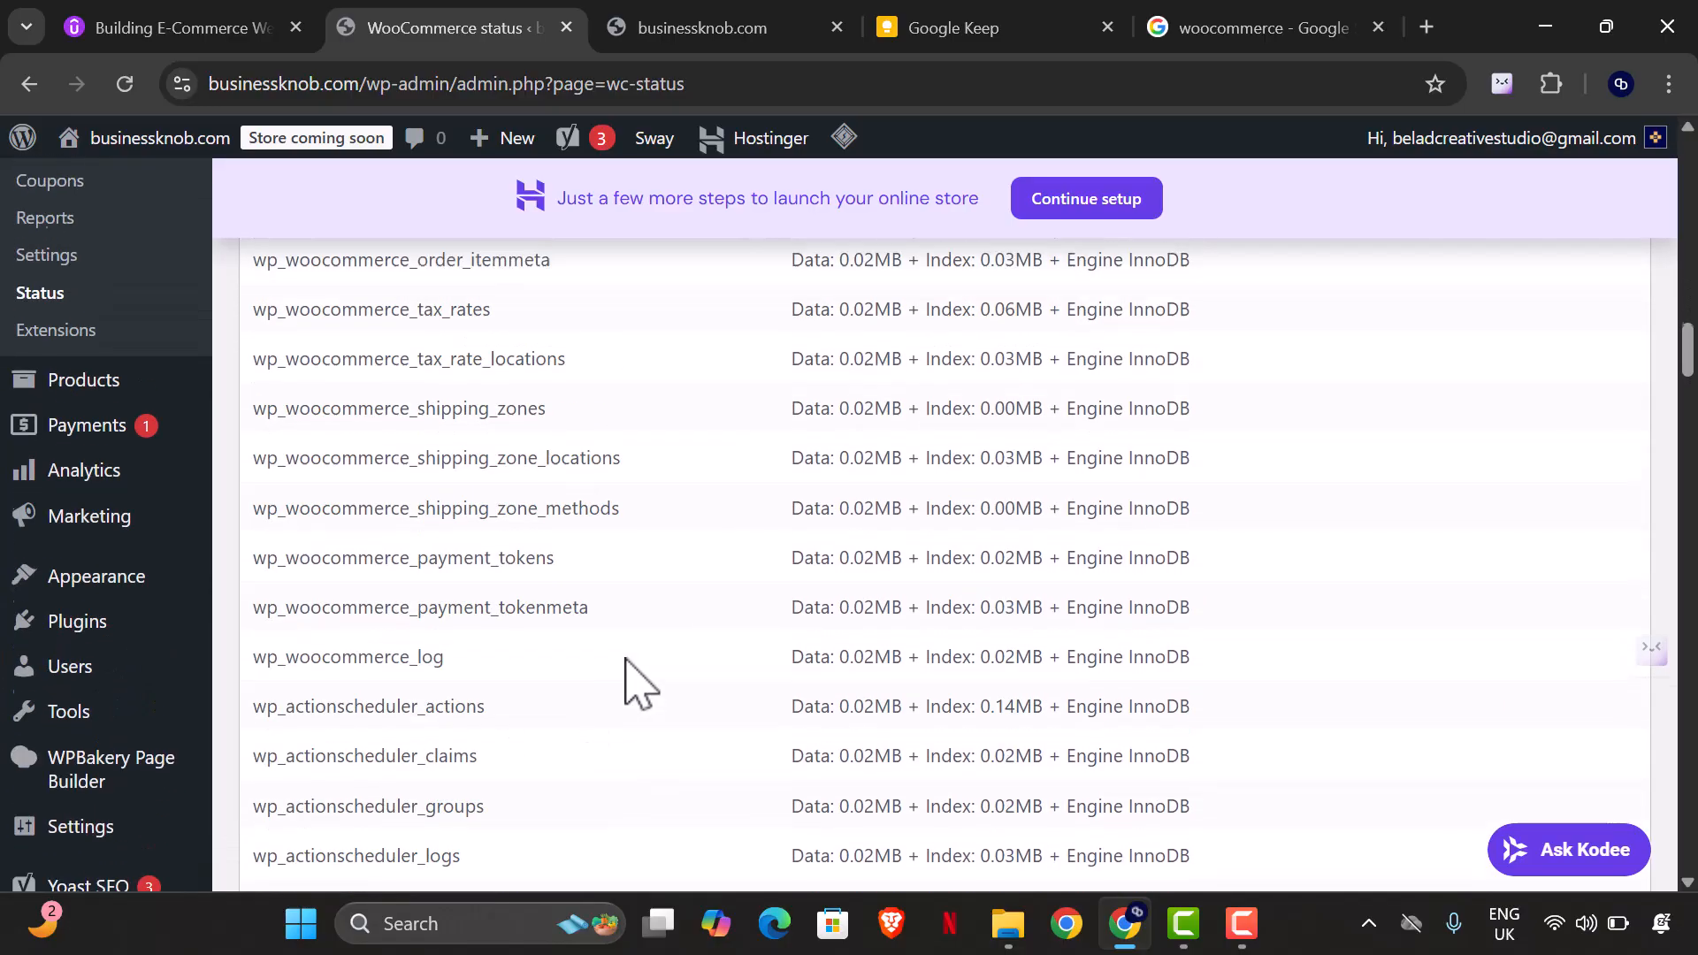
pyautogui.scroll(1, 88, 632)
# - Open the WooCommerce Extensions page and browse the curated marketplace picks for the store
pyautogui.click(80, 566)
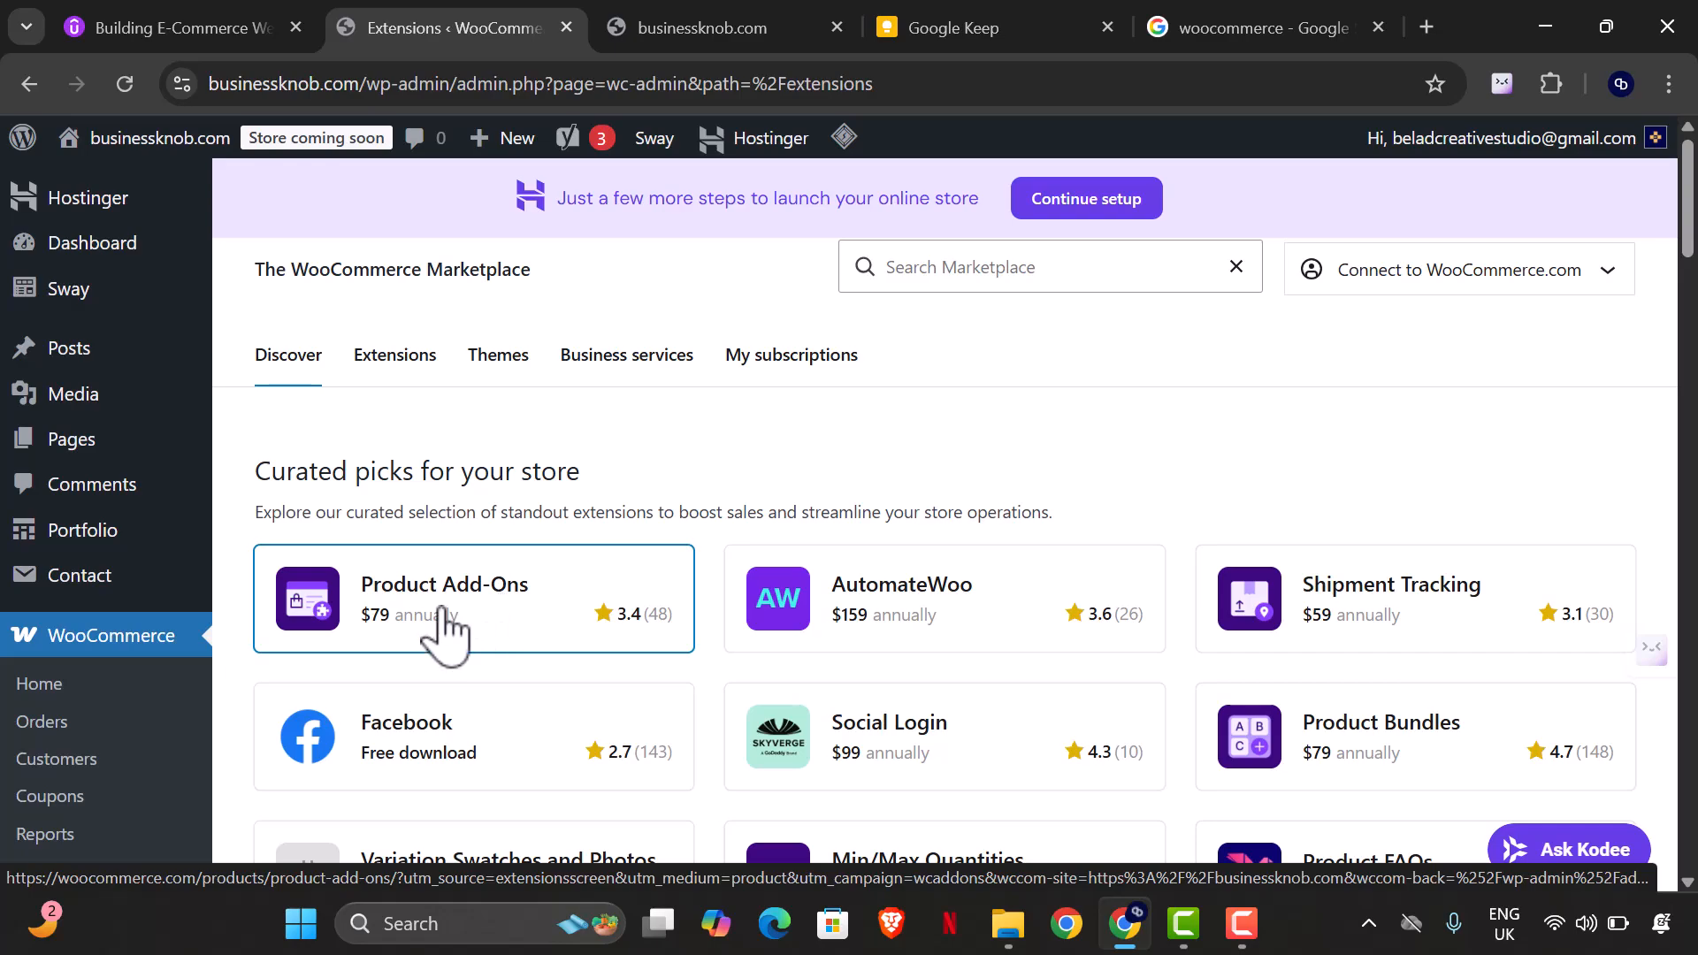
pyautogui.scroll(-2, 66, 721)
pyautogui.scroll(-1, 75, 720)
pyautogui.scroll(3, 78, 721)
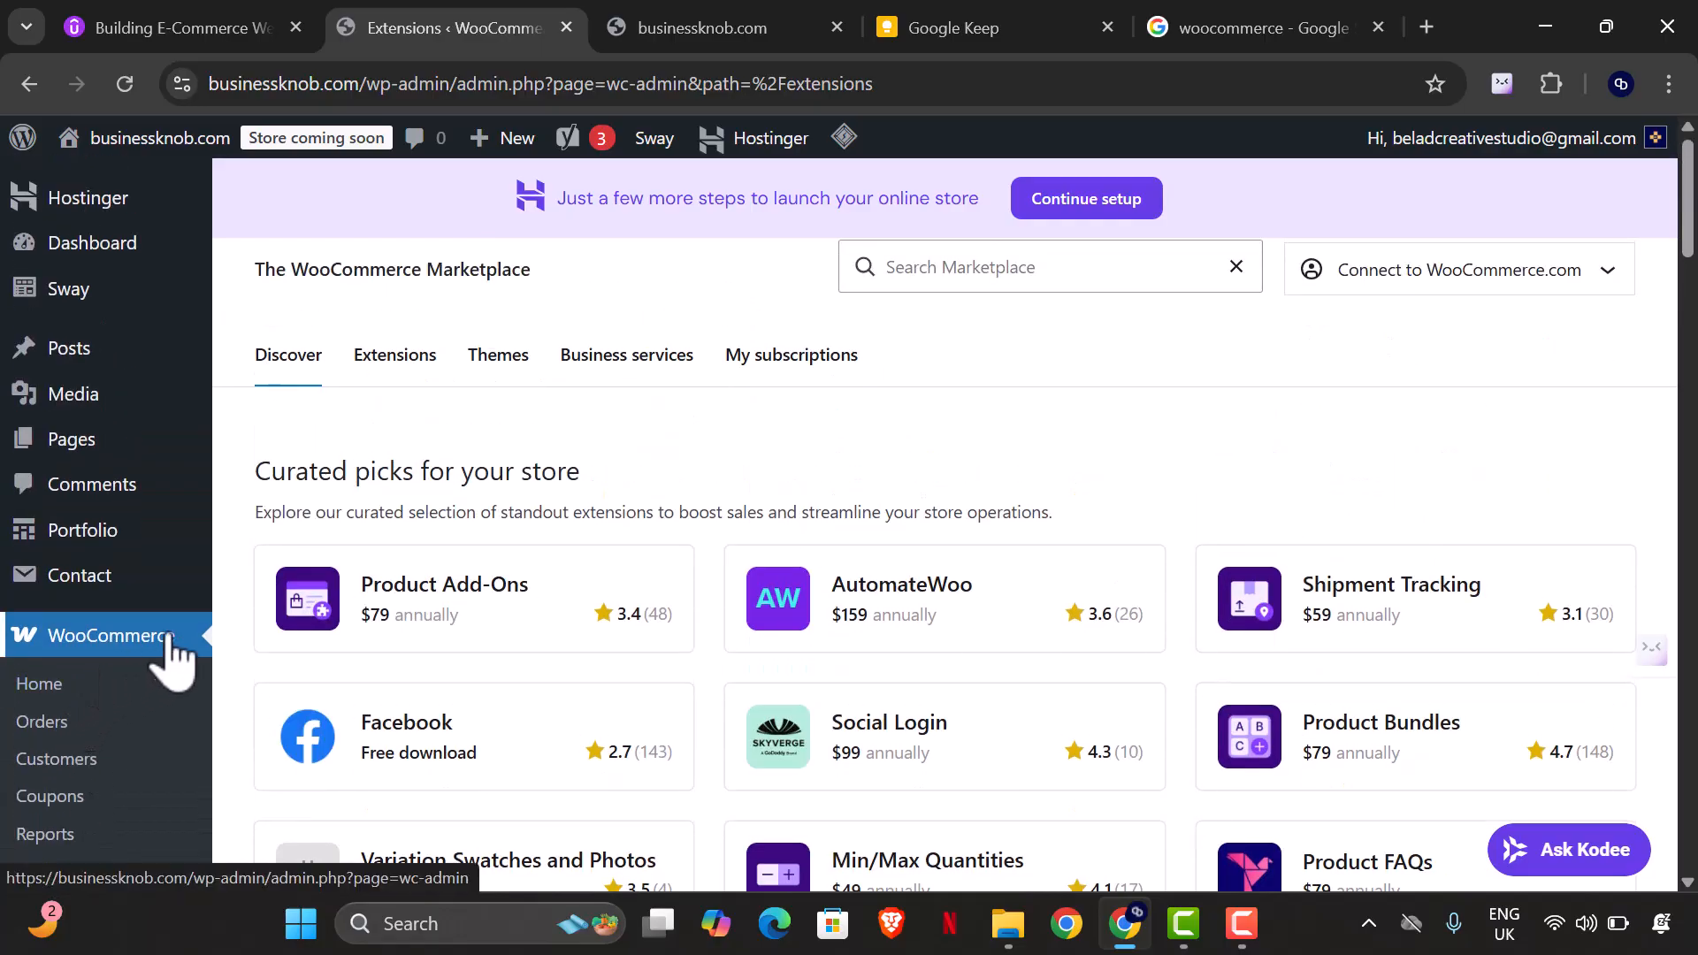
# - Open the add-products task from WooCommerce Home and review the product types and import options
pyautogui.scroll(-5, 146, 716)
pyautogui.moveTo(106, 619)
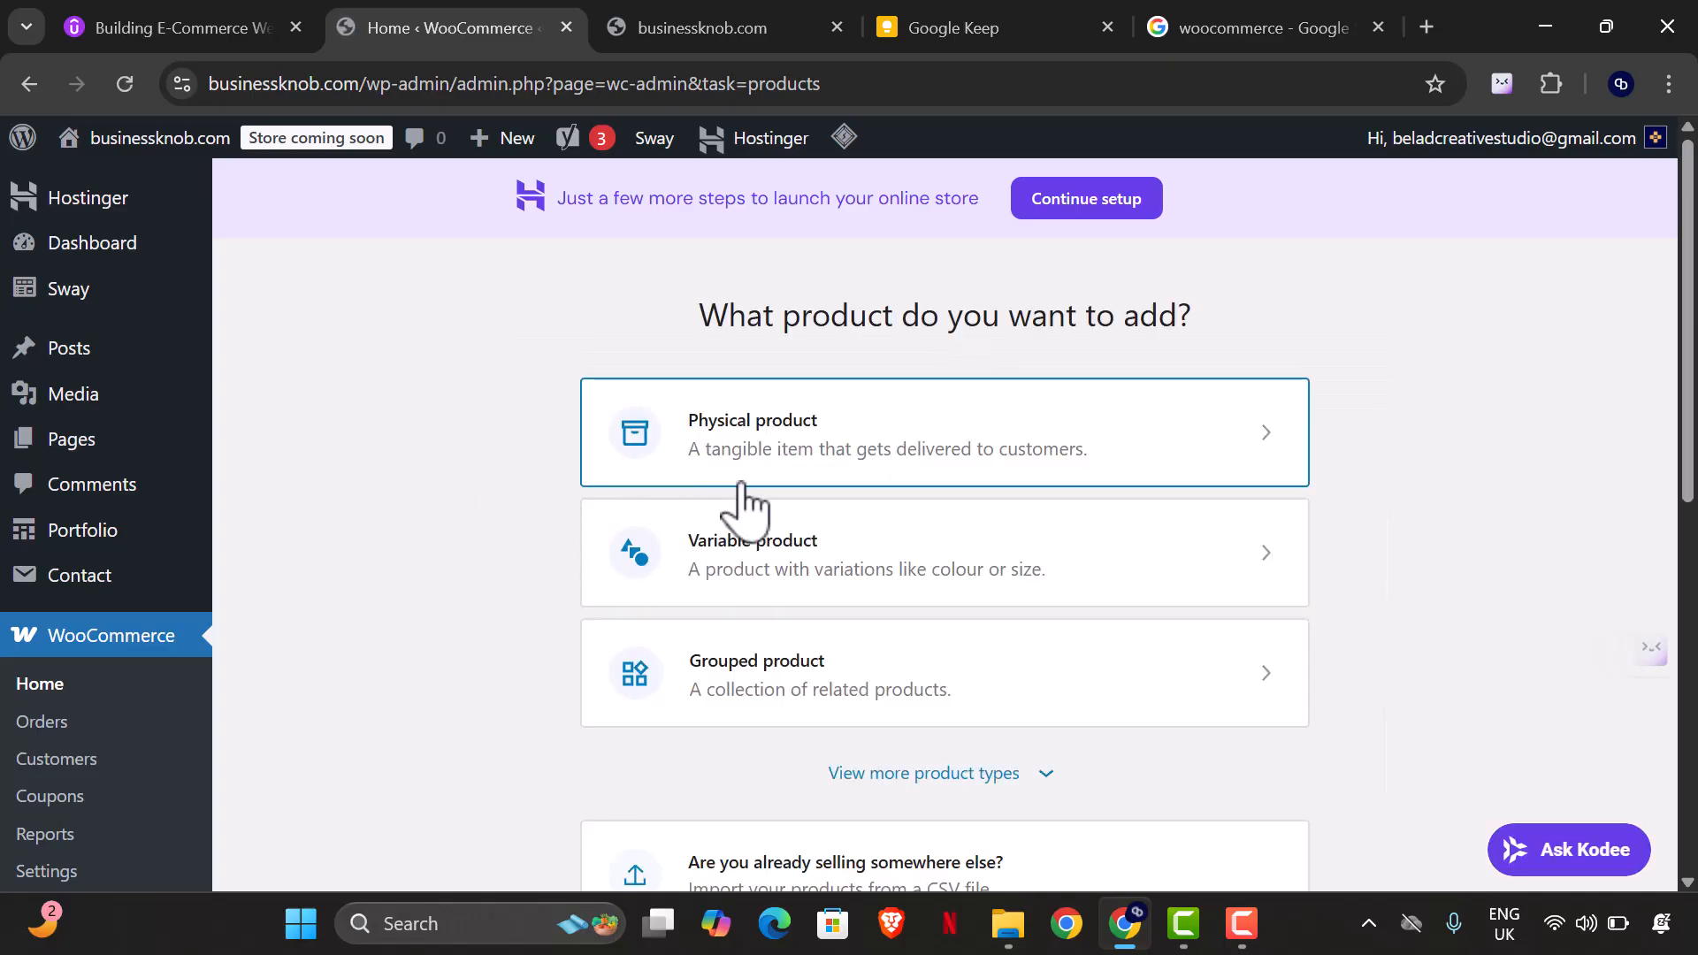
pyautogui.scroll(-3, 844, 522)
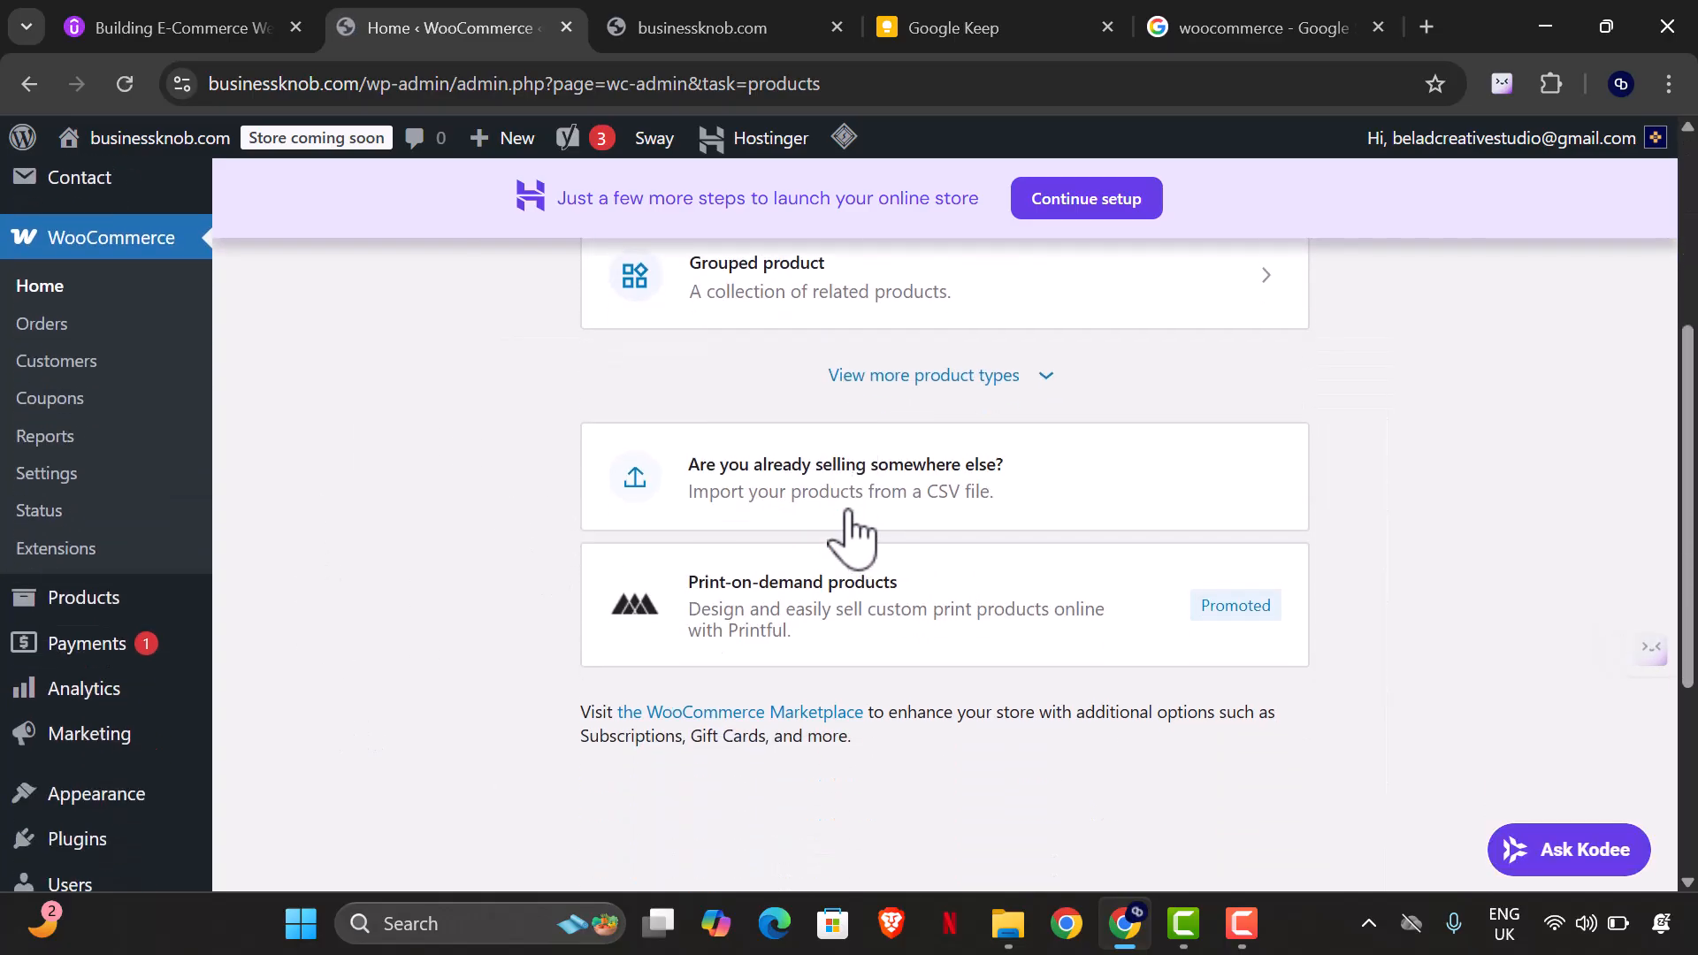
pyautogui.moveTo(117, 615)
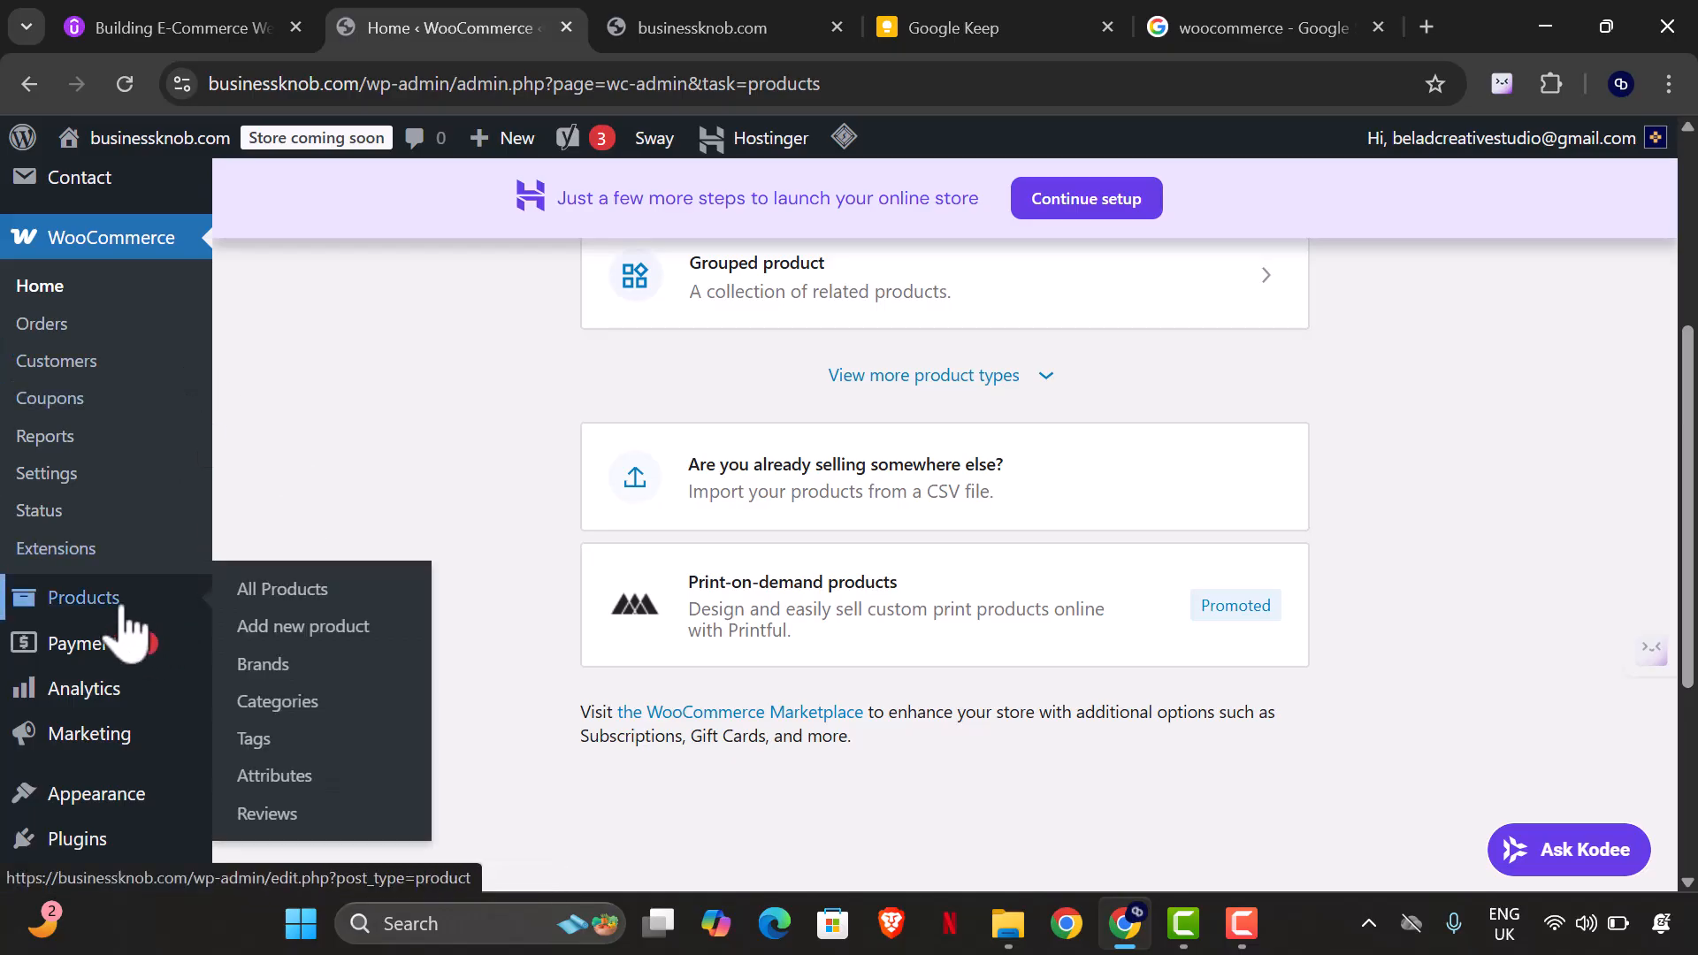